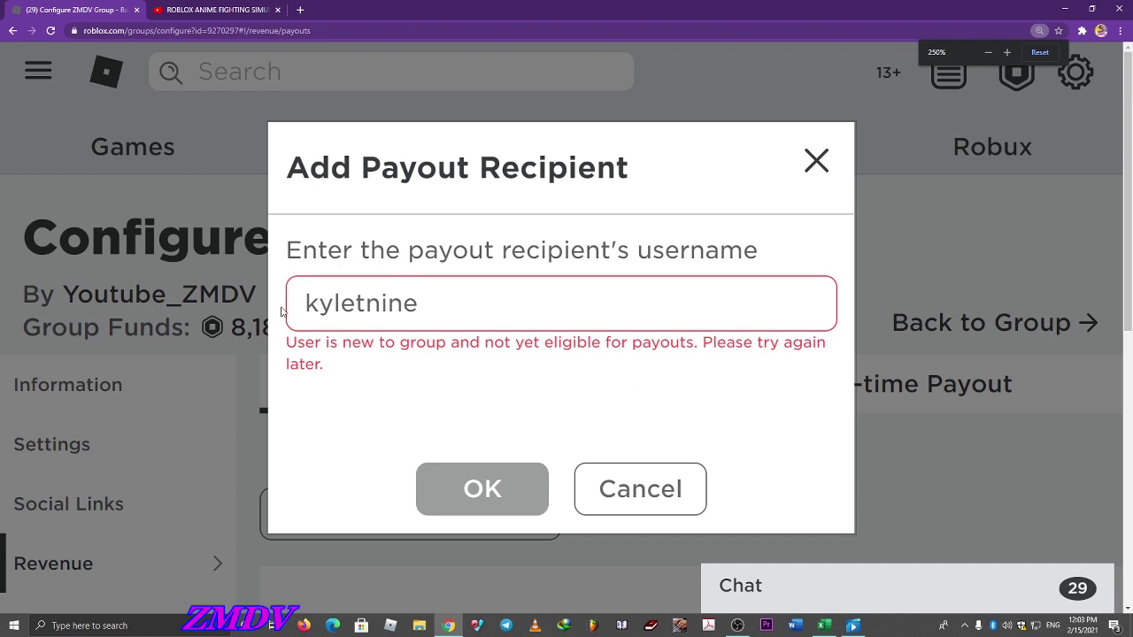
- Cancel the open payout recipient entry and return to the group's recurring payout page
{"action": "left_click", "coordinate": [657, 492]}
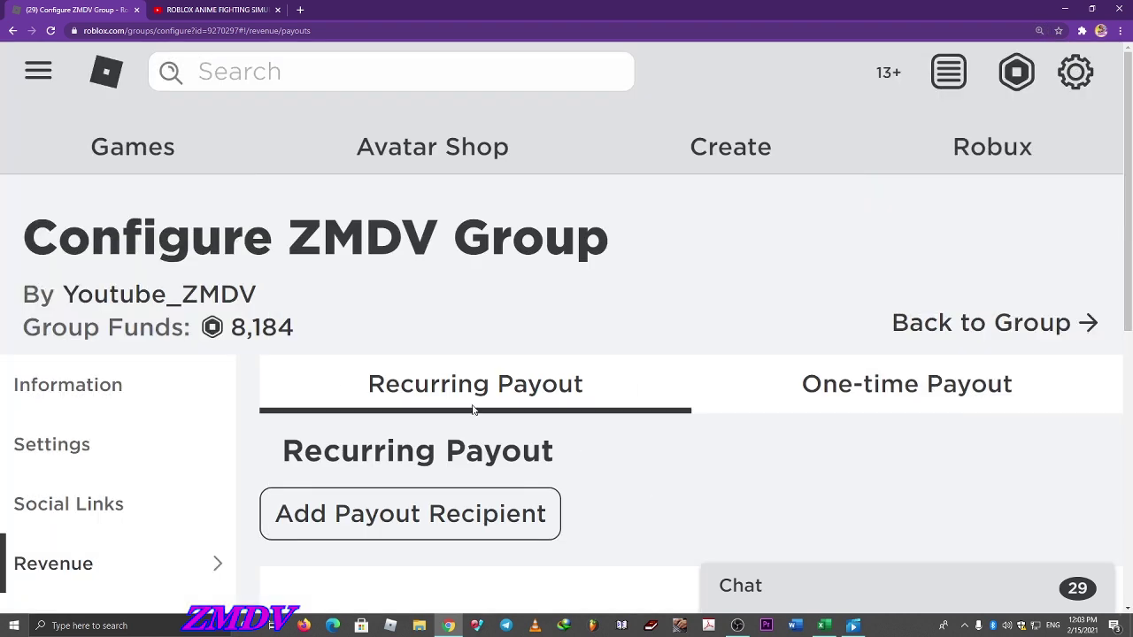
{"action": "key", "text": "ctrl+minus"}
{"action": "key", "text": "ctrl+minus"}
{"action": "key", "text": "ctrl+minus"}
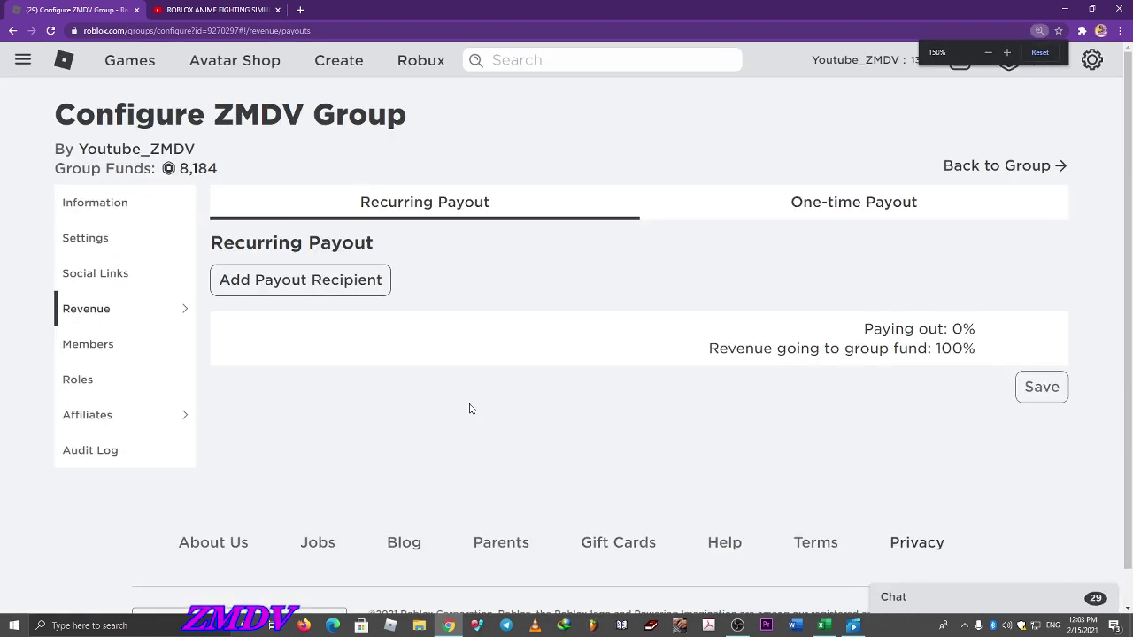
- Switch to the winners workbook in Excel and copy winner 03's Roblox username from cell C7
{"action": "key", "text": "alt+Tab"}
{"action": "key", "text": "Escape"}
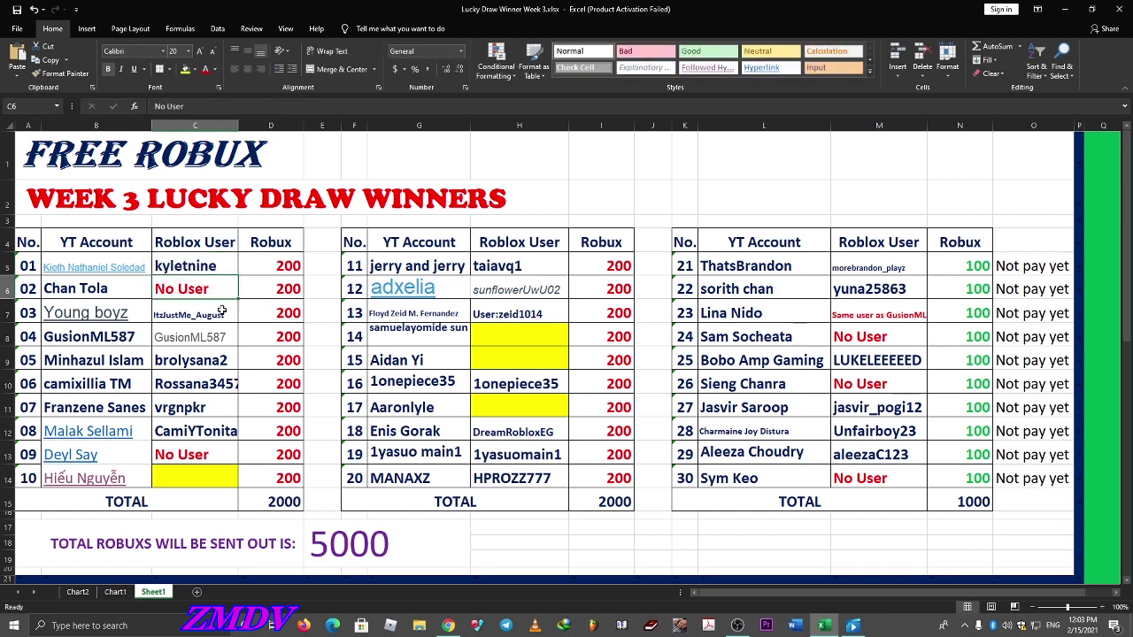
{"action": "left_click", "coordinate": [229, 314]}
{"action": "double_click", "coordinate": [229, 313]}
{"action": "left_click_drag", "start_coordinate": [229, 313], "coordinate": [140, 304]}
{"action": "key", "text": "ctrl+c"}
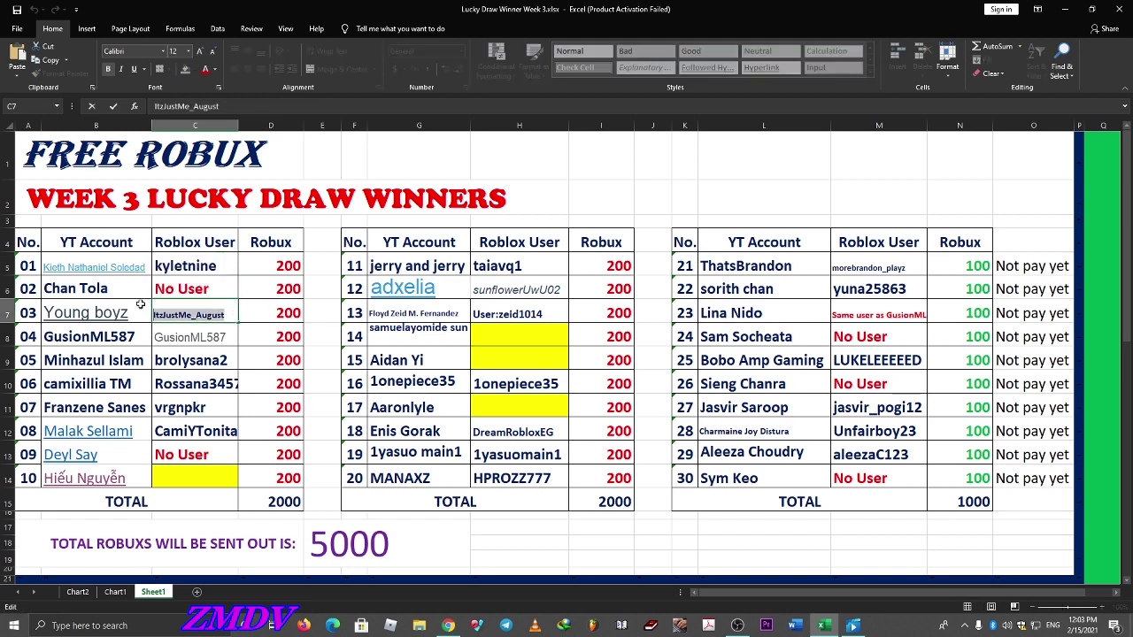
- Check winner 03's copied username as a recurring payout recipient on the Roblox group page, and cancel the entry
{"action": "key", "text": "alt+Tab"}
{"action": "left_click", "coordinate": [319, 277]}
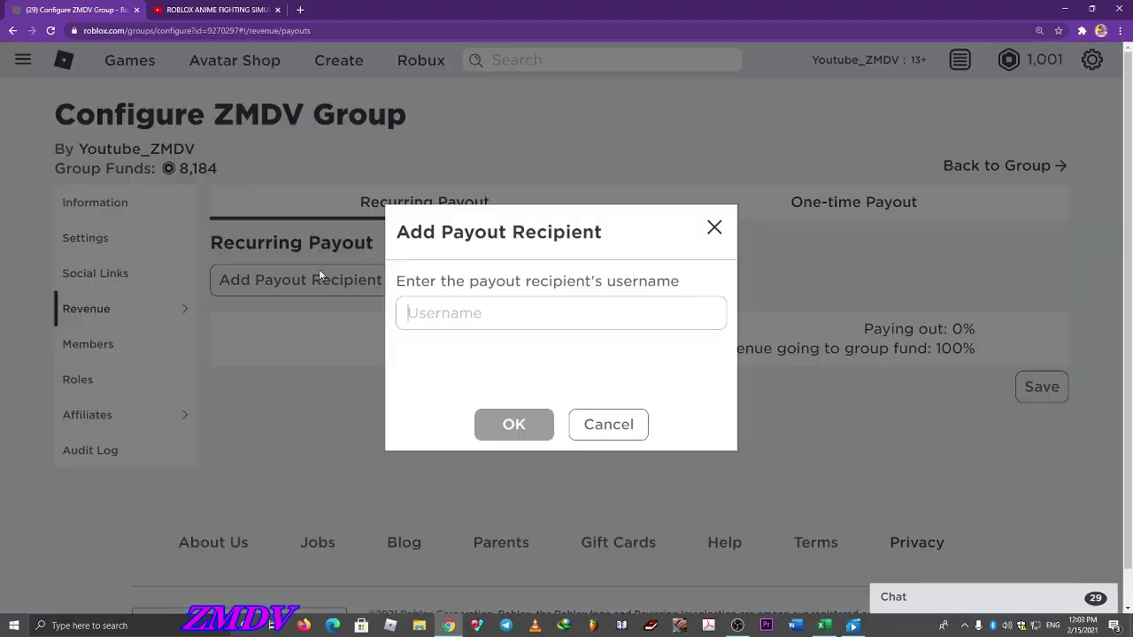
{"action": "left_click", "coordinate": [436, 313]}
{"action": "key", "text": "ctrl+v"}
{"action": "left_click", "coordinate": [473, 357]}
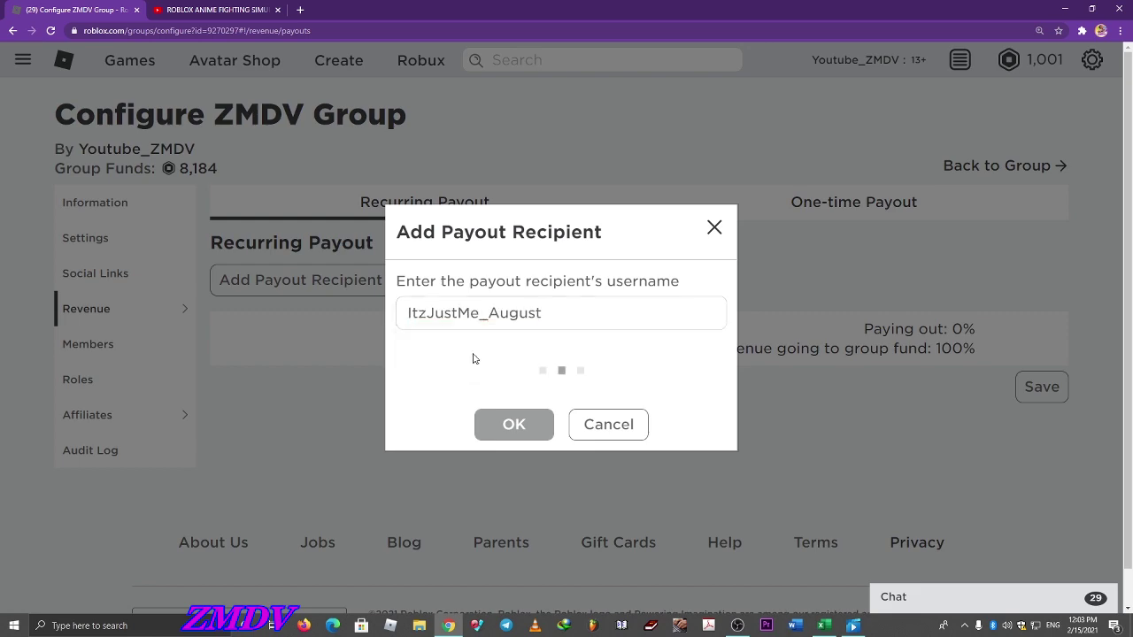
{"action": "scroll", "coordinate": [581, 384], "scroll_direction": "up", "scroll_amount": 3}
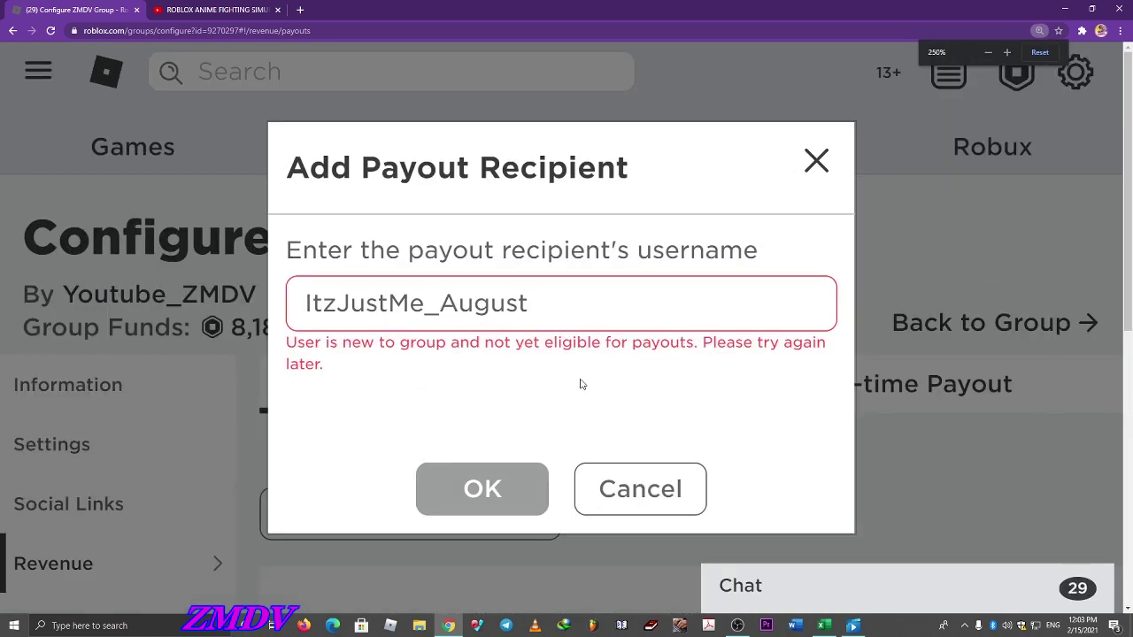
{"action": "scroll", "coordinate": [582, 384], "scroll_direction": "down", "scroll_amount": 6}
{"action": "left_click", "coordinate": [597, 400]}
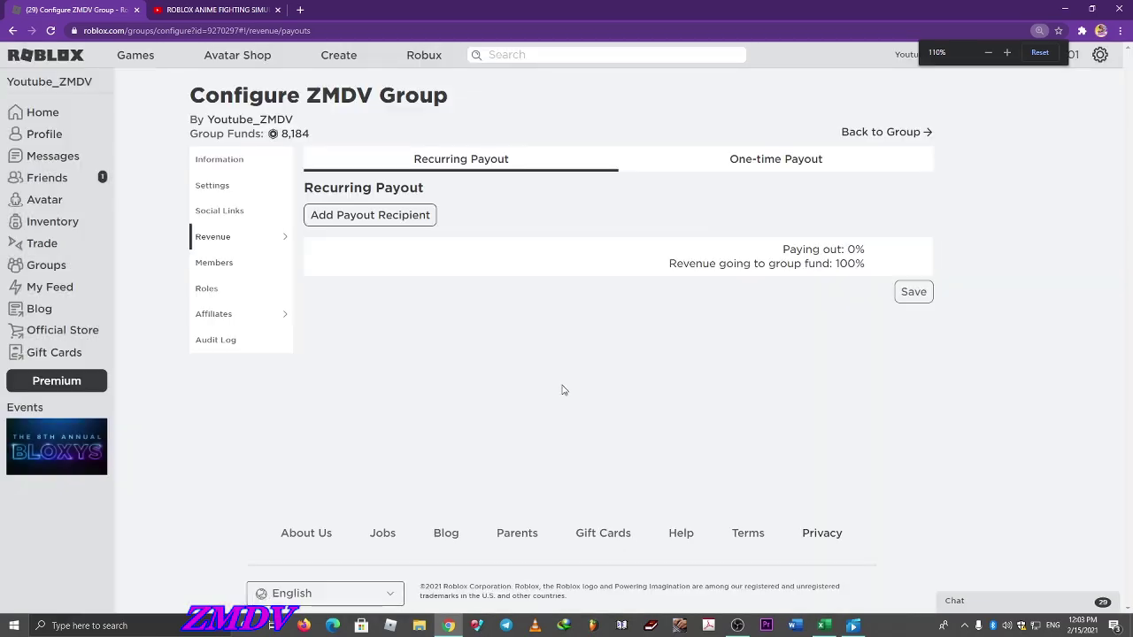
- Copy winner 04's Roblox username from cell C8 of the Excel winners list
{"action": "key", "text": "alt+Tab"}
{"action": "left_click", "coordinate": [204, 332]}
{"action": "double_click", "coordinate": [233, 336]}
{"action": "left_click_drag", "start_coordinate": [233, 336], "coordinate": [141, 333]}
{"action": "key", "text": "ctrl+c"}
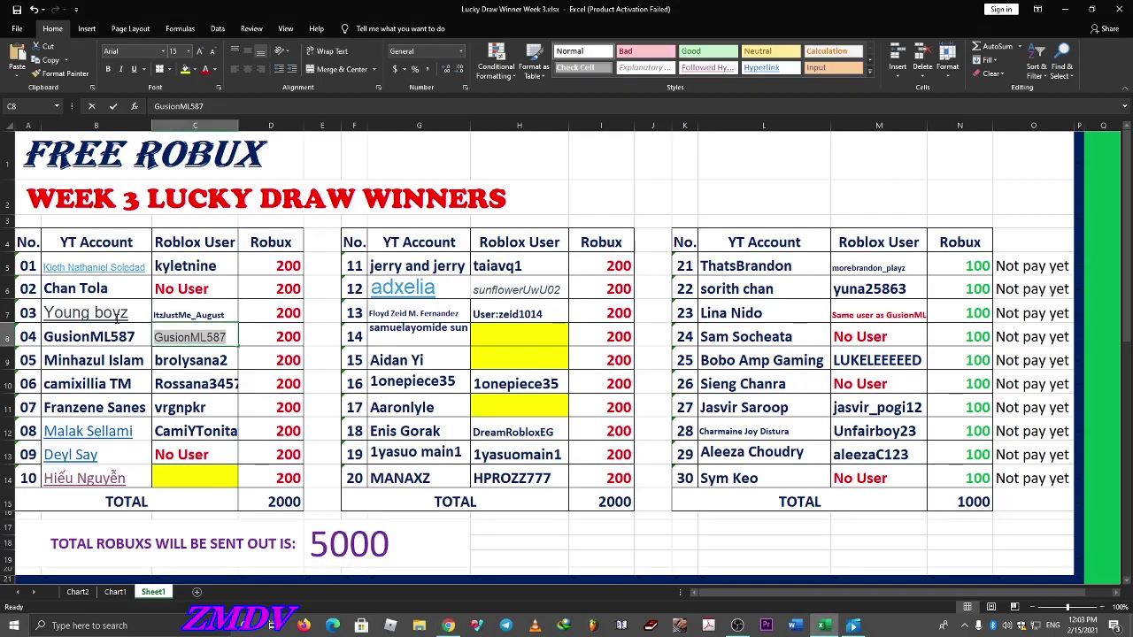
- Check winner 04's copied username as a payout recipient on the Roblox group page, and cancel the entry
{"action": "key", "text": "alt+Tab"}
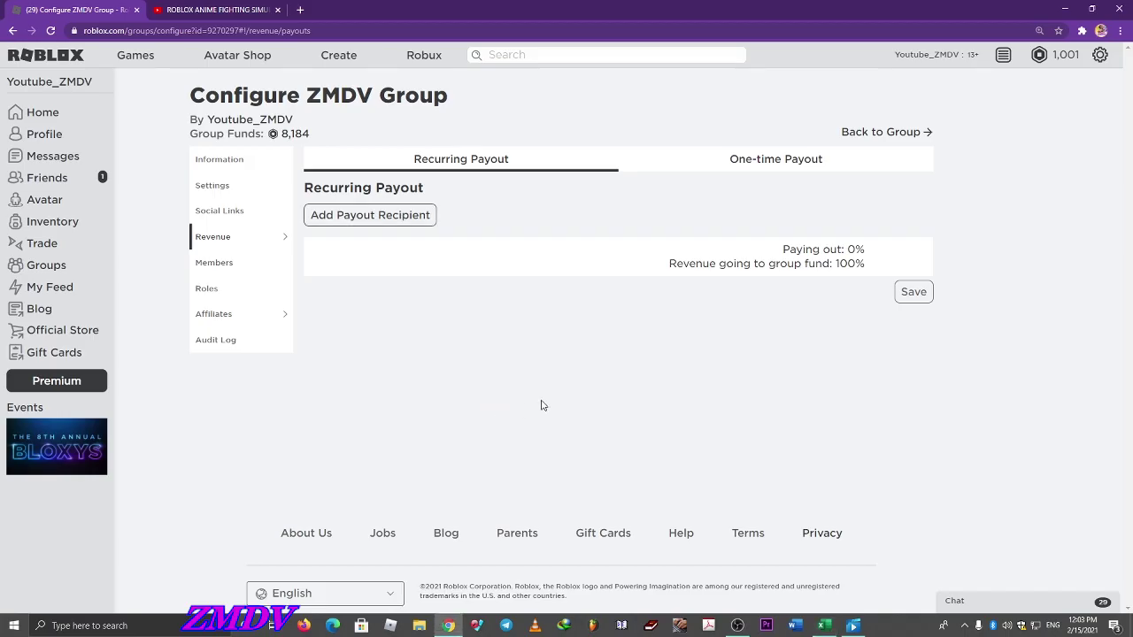
{"action": "left_click", "coordinate": [398, 222]}
{"action": "key", "text": "ctrl+v"}
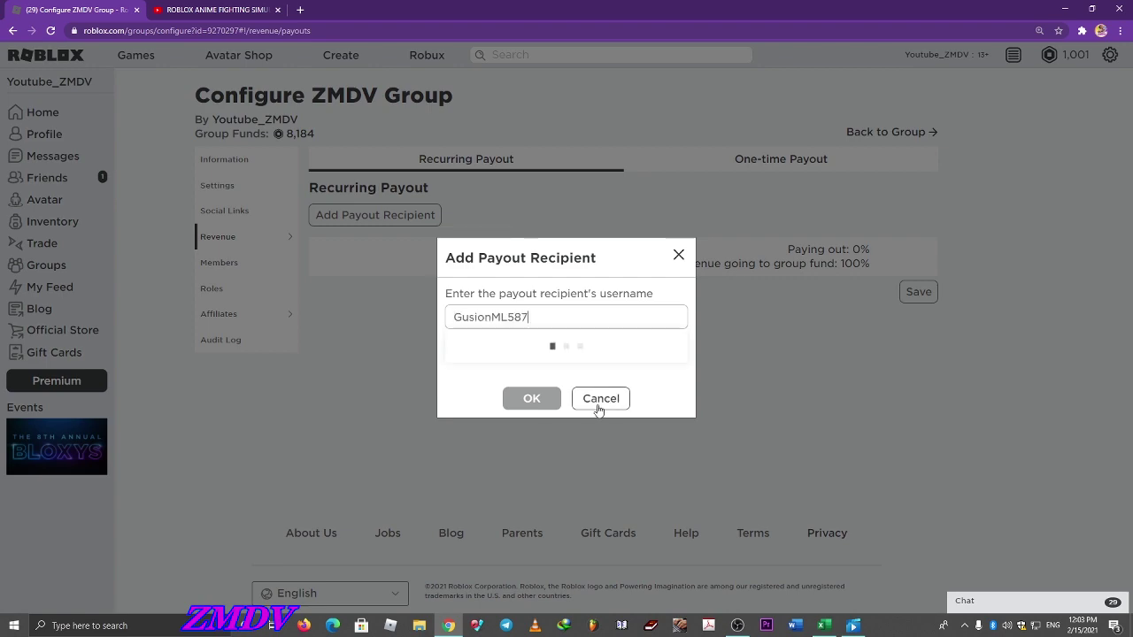
{"action": "left_click", "coordinate": [532, 356]}
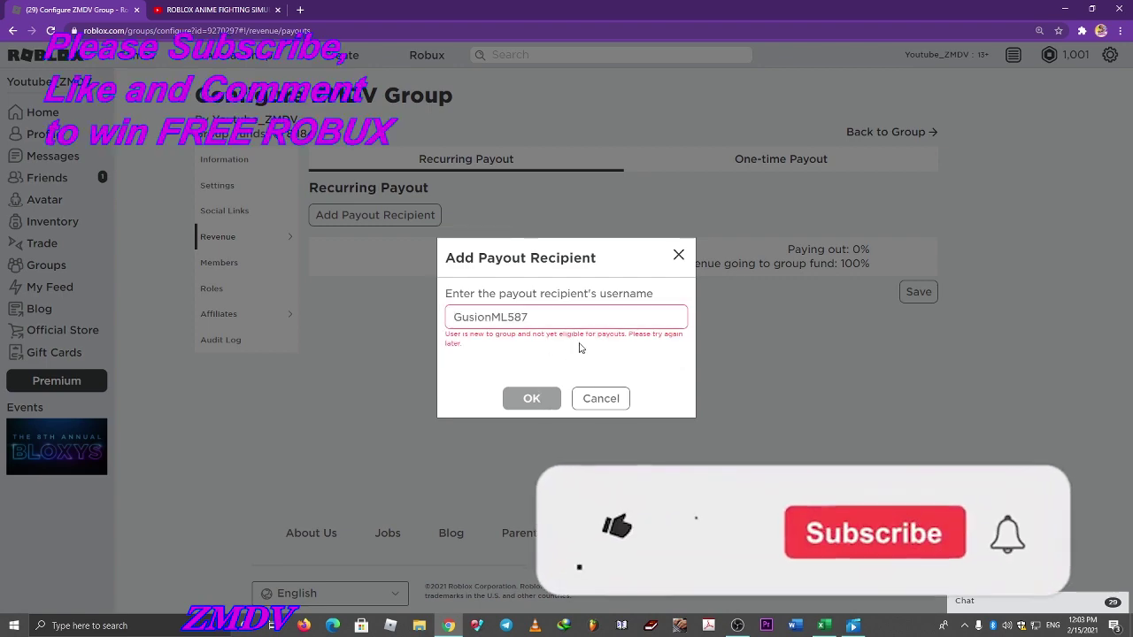
{"action": "scroll", "coordinate": [532, 356], "scroll_direction": "up", "scroll_amount": 6}
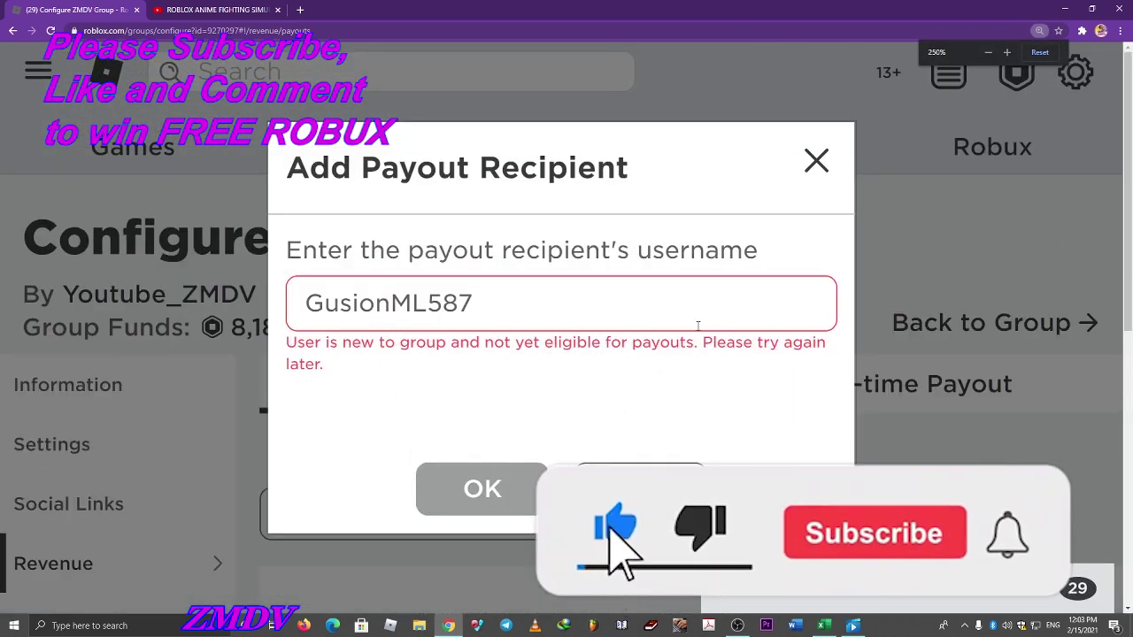
{"action": "left_click", "coordinate": [620, 489]}
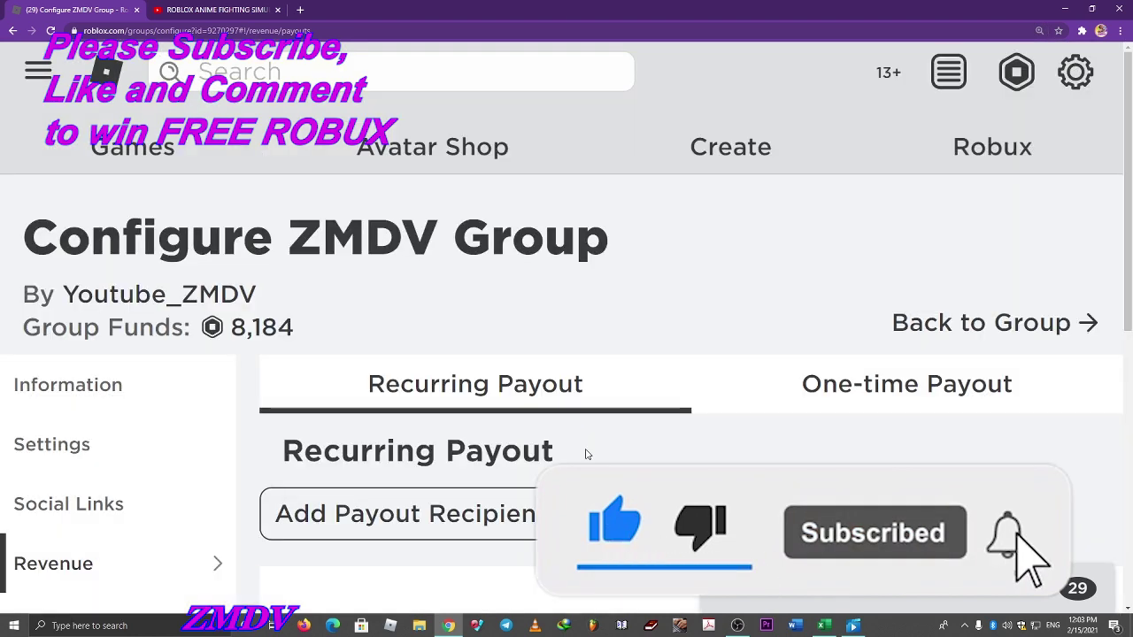
{"action": "scroll", "coordinate": [587, 454], "scroll_direction": "down", "scroll_amount": 3}
- Take winner 05's Roblox username from cell C9 in Excel and check it as a Roblox group payout recipient, cancelling the entry
{"action": "key", "text": "alt+Tab"}
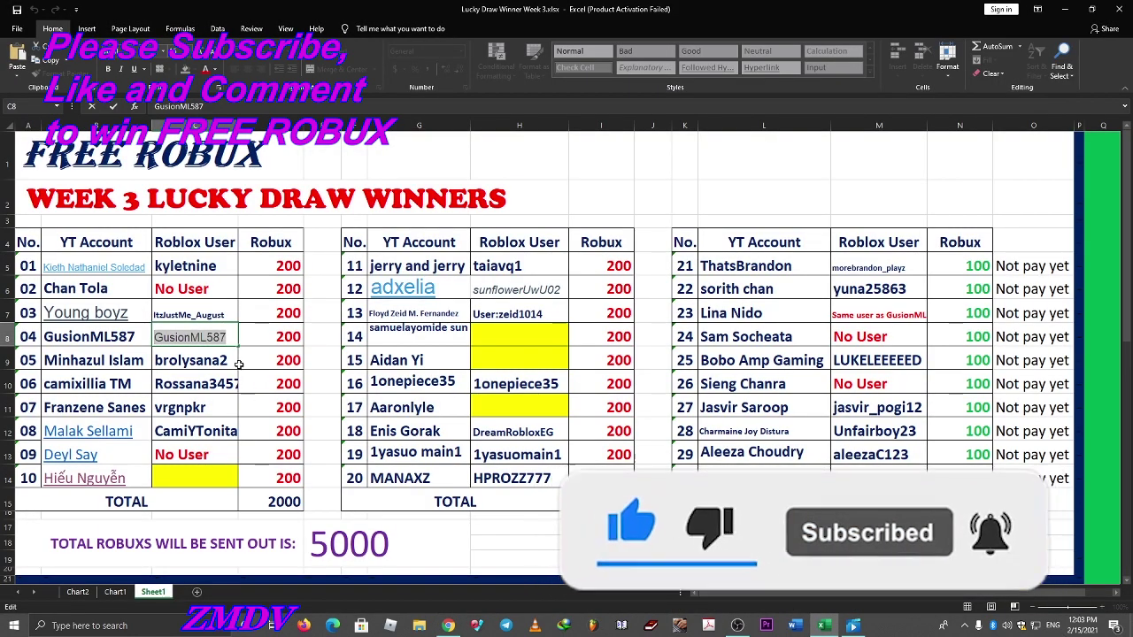
{"action": "key", "text": "Return"}
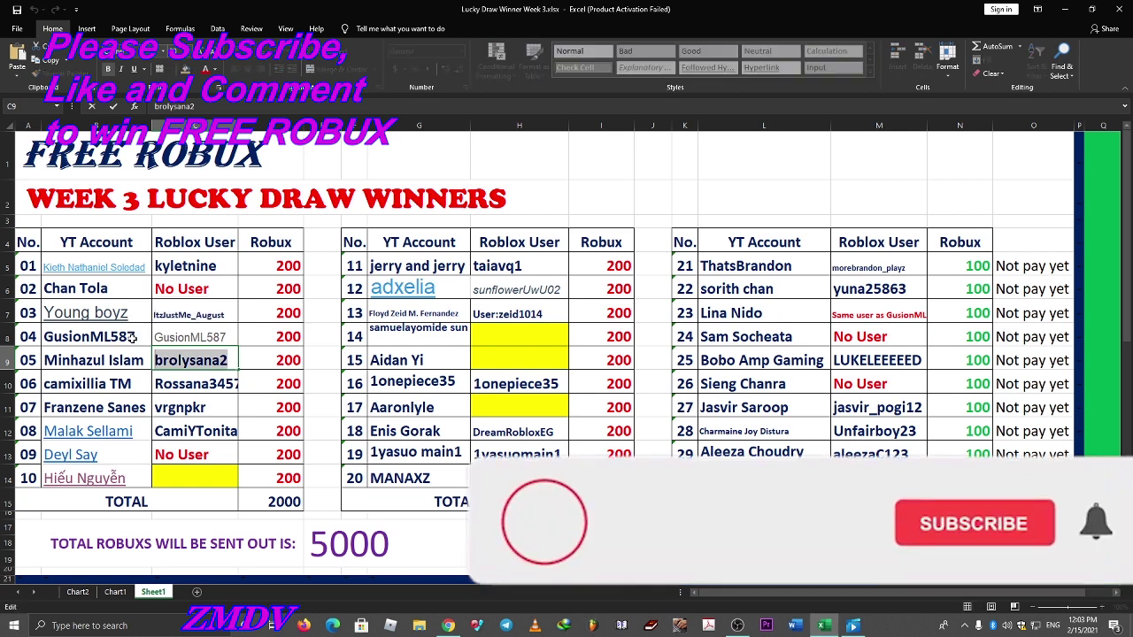
{"action": "key", "text": "alt+Tab"}
{"action": "left_click", "coordinate": [369, 293]}
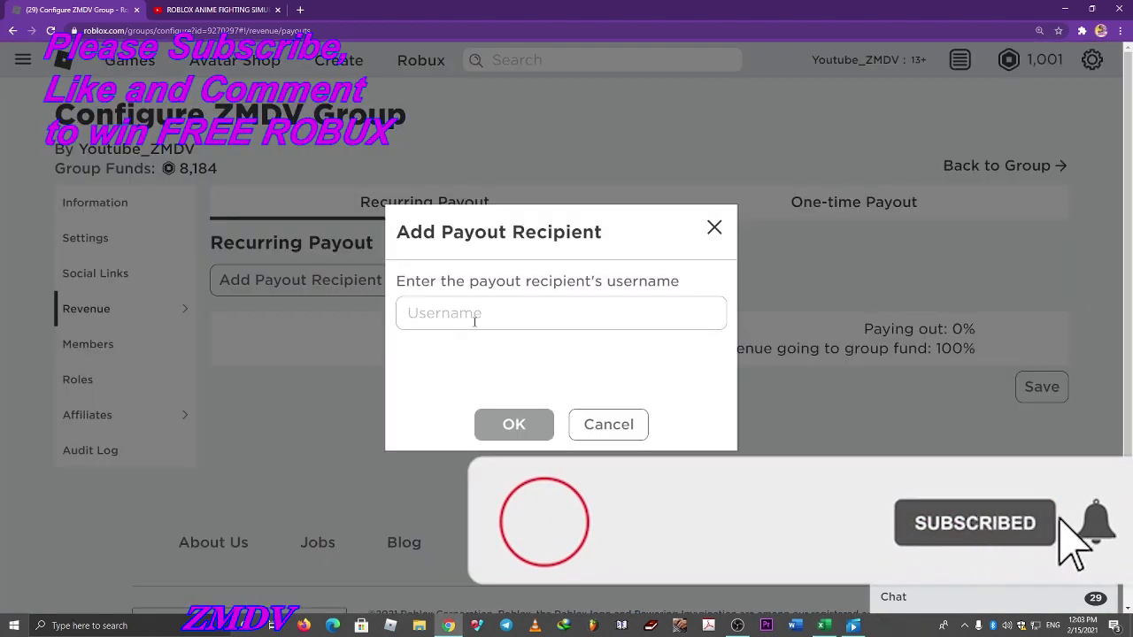
{"action": "type", "text": "brolysana2"}
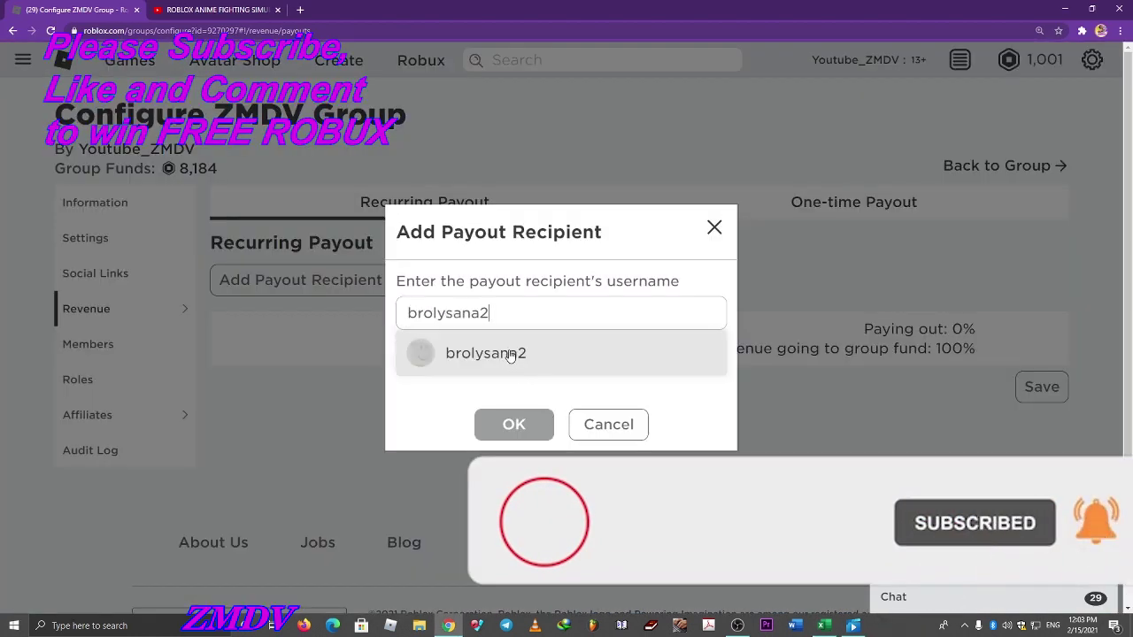
{"action": "left_click", "coordinate": [510, 355]}
{"action": "scroll", "coordinate": [555, 375], "scroll_direction": "up", "scroll_amount": 4}
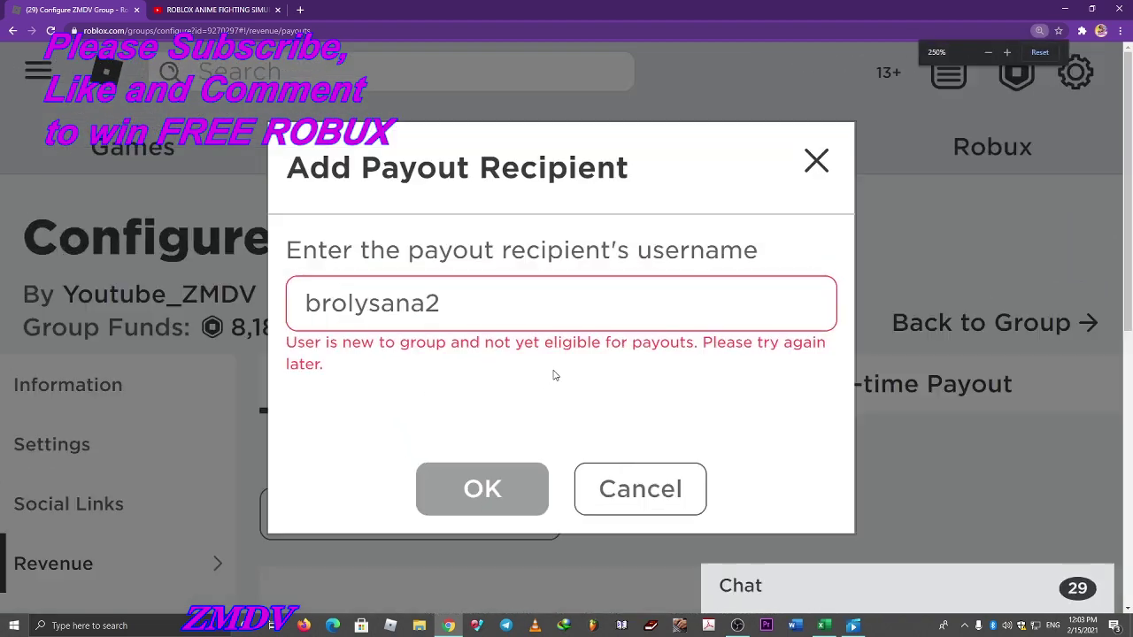
{"action": "scroll", "coordinate": [555, 376], "scroll_direction": "down", "scroll_amount": 4}
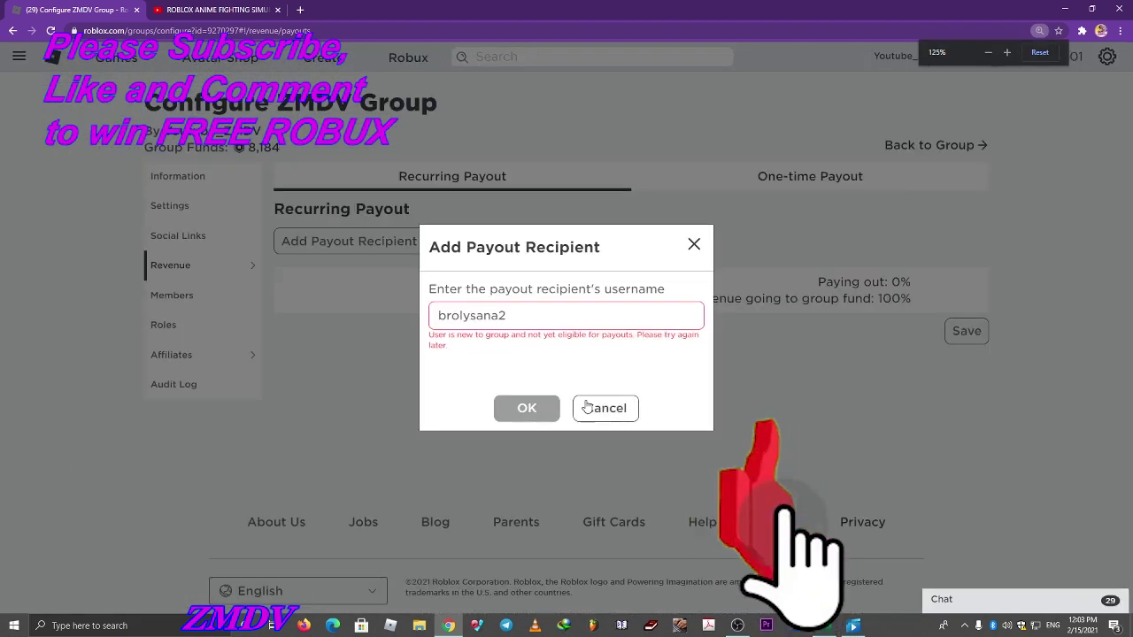
{"action": "left_click", "coordinate": [587, 407]}
- Copy winner 06's full Roblox username from cell C10 of the Excel winners list
{"action": "key", "text": "alt+Tab"}
{"action": "left_click", "coordinate": [227, 386]}
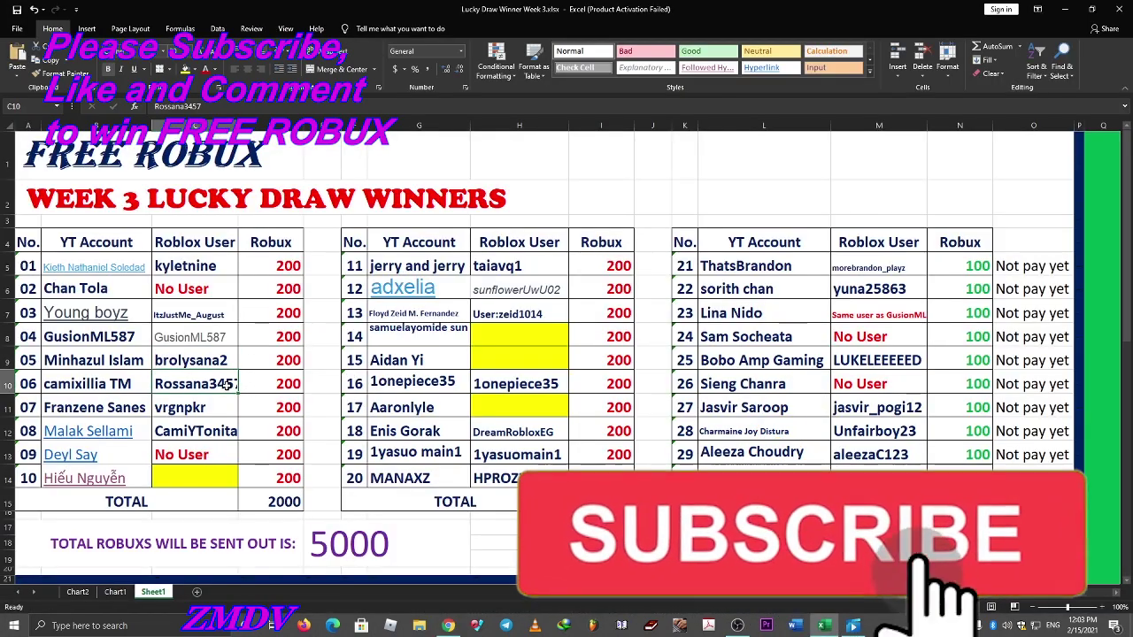
{"action": "double_click", "coordinate": [234, 384]}
{"action": "key", "text": "Right"}
{"action": "key", "text": "shift+Left"}
{"action": "key", "text": "shift+Left"}
{"action": "key", "text": "shift+Left"}
{"action": "key", "text": "shift+Left"}
{"action": "key", "text": "shift+Left"}
{"action": "key", "text": "shift+Left"}
{"action": "key", "text": "shift+Left"}
{"action": "key", "text": "shift+Left"}
{"action": "key", "text": "shift+Left"}
{"action": "key", "text": "shift+Left"}
{"action": "key", "text": "shift+Left"}
{"action": "key", "text": "ctrl+c"}
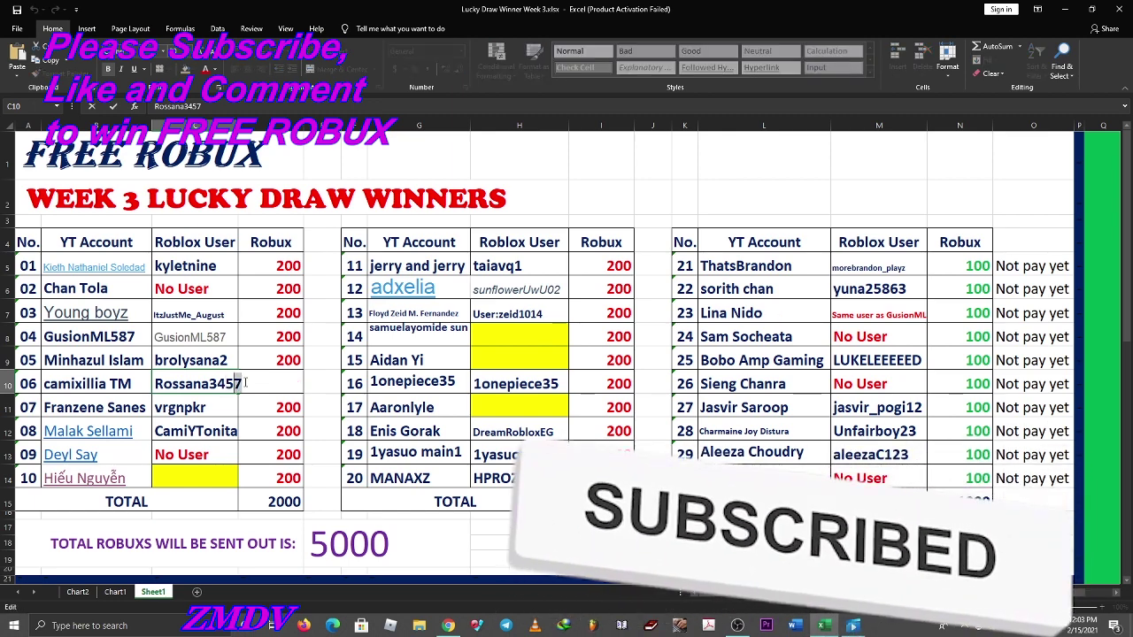
- Check winner 06's copied username as a payout recipient on the Roblox group page, and cancel the entry
{"action": "key", "text": "alt+Tab"}
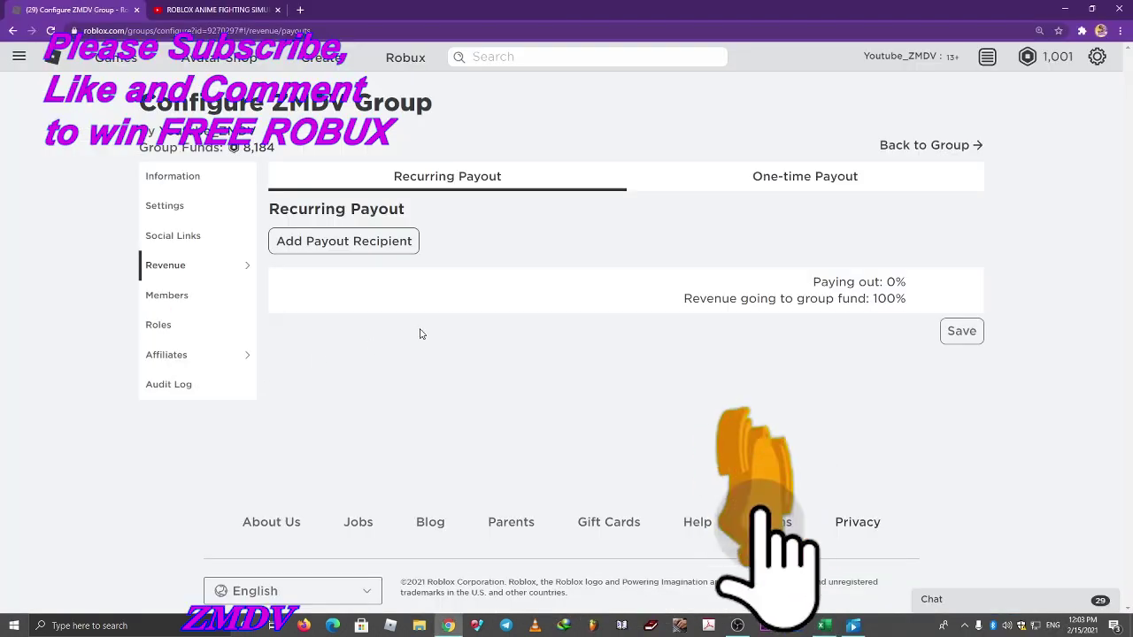
{"action": "left_click", "coordinate": [411, 241]}
{"action": "left_click", "coordinate": [485, 316]}
{"action": "key", "text": "ctrl+v"}
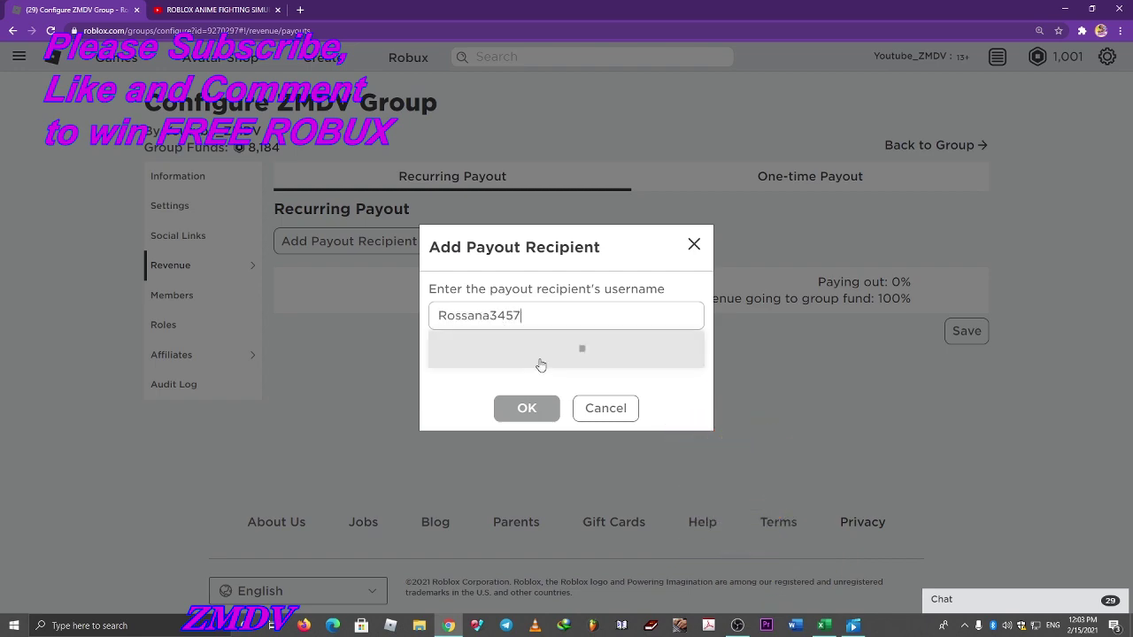
{"action": "left_click", "coordinate": [512, 351]}
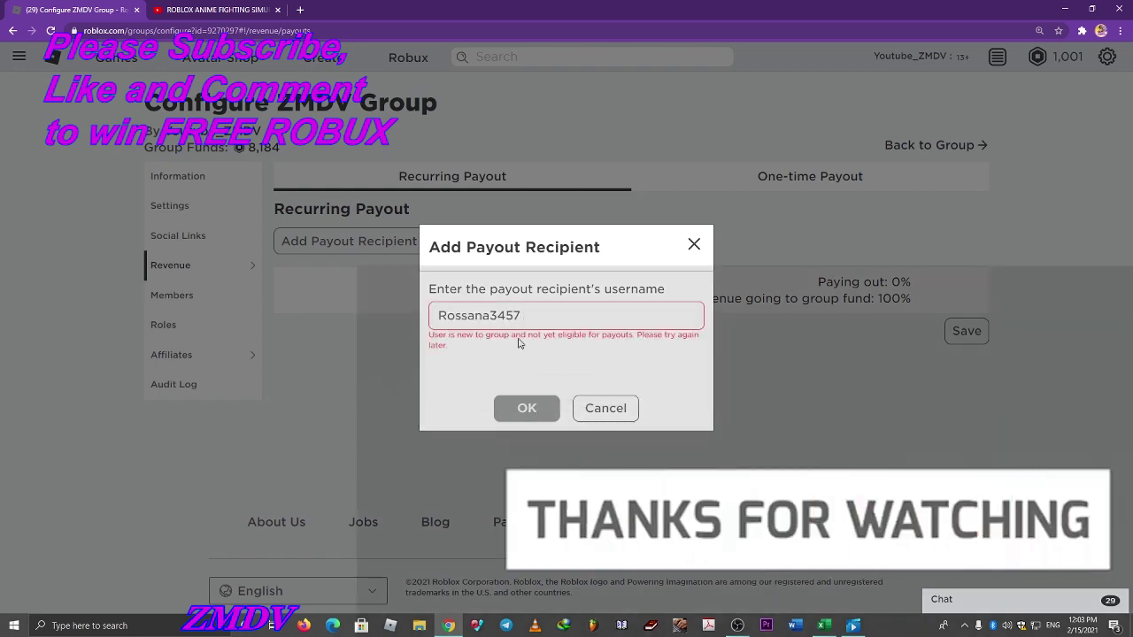
{"action": "scroll", "coordinate": [583, 358], "scroll_direction": "up", "scroll_amount": 6, "text": "ctrl"}
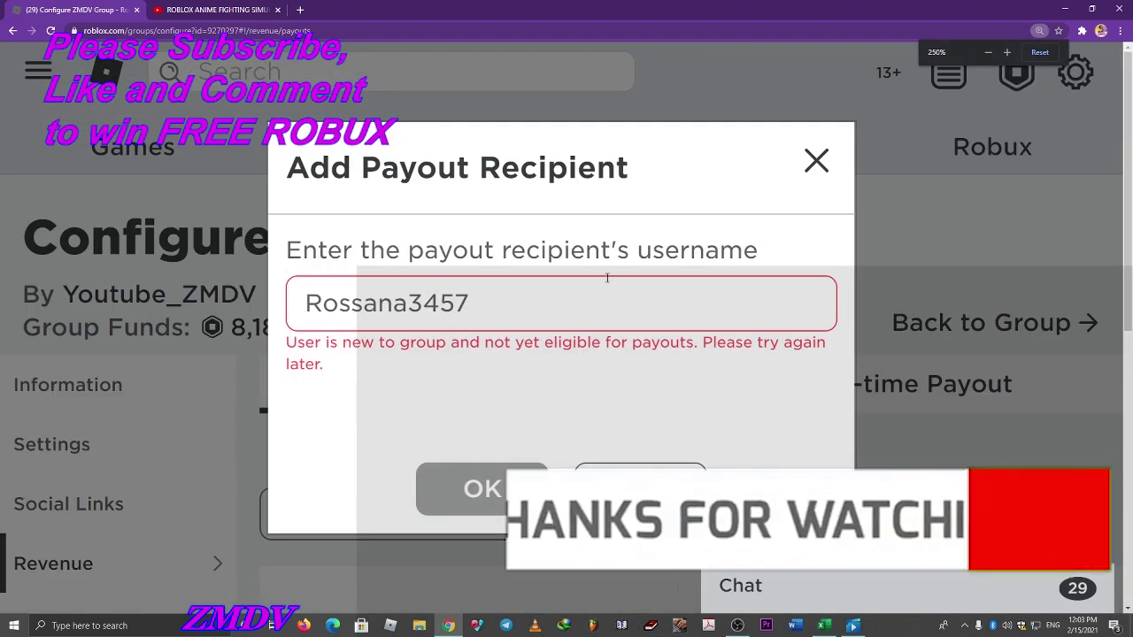
{"action": "scroll", "coordinate": [539, 455], "scroll_direction": "down", "scroll_amount": 5, "text": "ctrl"}
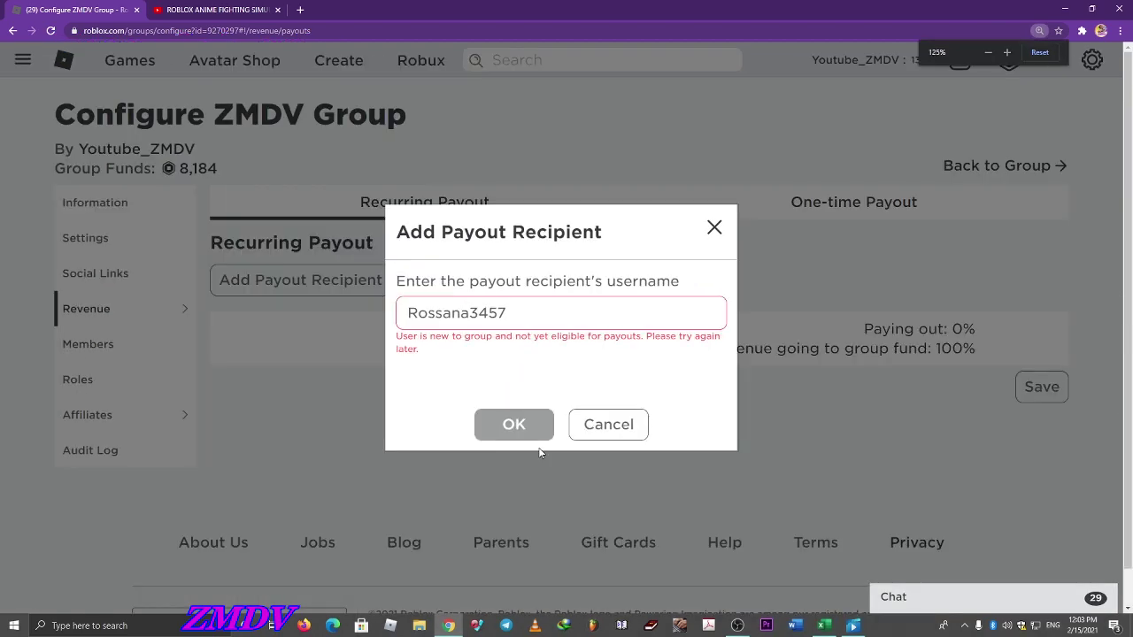
{"action": "left_click", "coordinate": [595, 400]}
- Copy winner 07's Roblox username from cell C11 of the Excel winners list
{"action": "key", "text": "alt+Tab"}
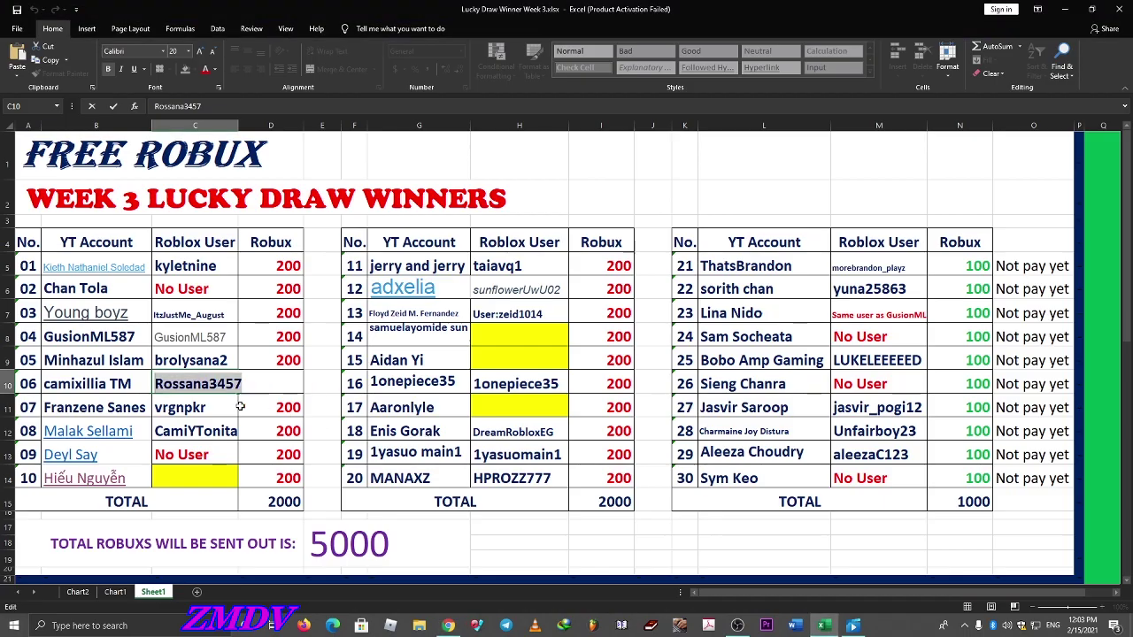
{"action": "left_click", "coordinate": [221, 407]}
{"action": "double_click", "coordinate": [220, 407]}
{"action": "left_click_drag", "start_coordinate": [220, 408], "coordinate": [154, 408]}
{"action": "key", "text": "ctrl+c"}
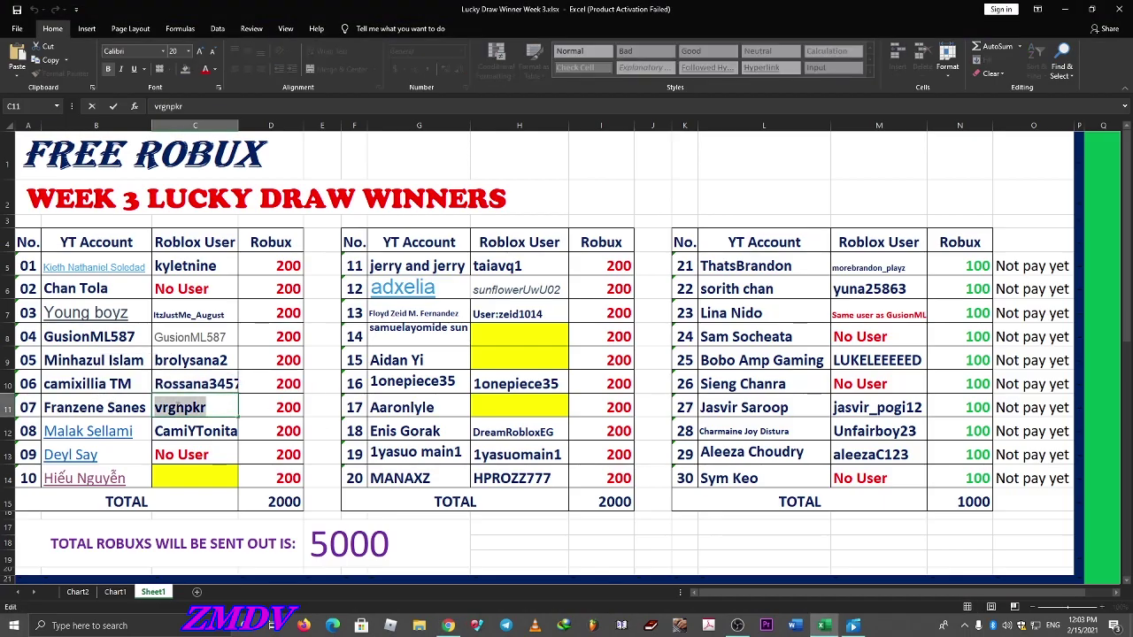
- Check winner 07's copied username as a payout recipient on the Roblox group page, and cancel the entry
{"action": "key", "text": "alt+Tab"}
{"action": "left_click", "coordinate": [379, 225]}
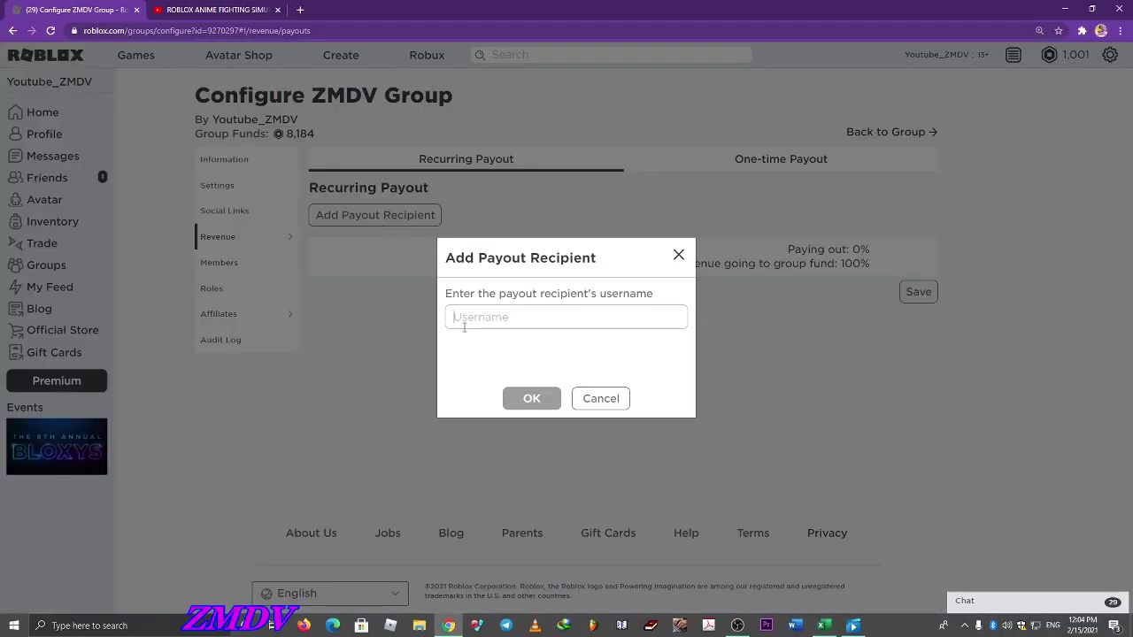
{"action": "left_click", "coordinate": [470, 317]}
{"action": "key", "text": "ctrl+v"}
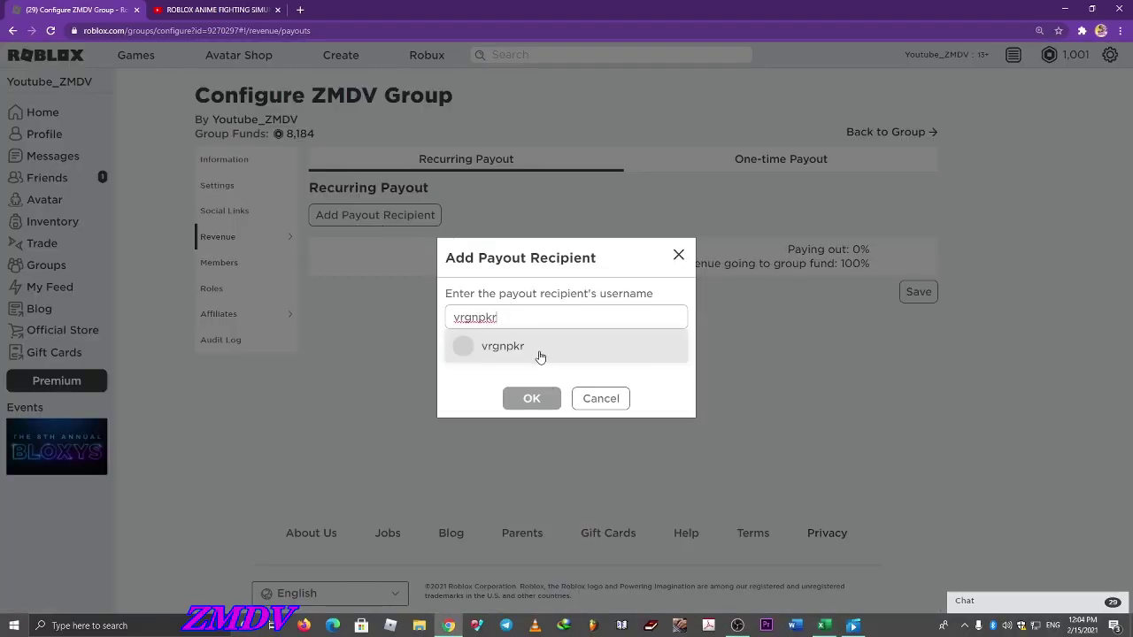
{"action": "left_click", "coordinate": [531, 352]}
{"action": "scroll", "coordinate": [518, 352], "scroll_direction": "up", "scroll_amount": 6}
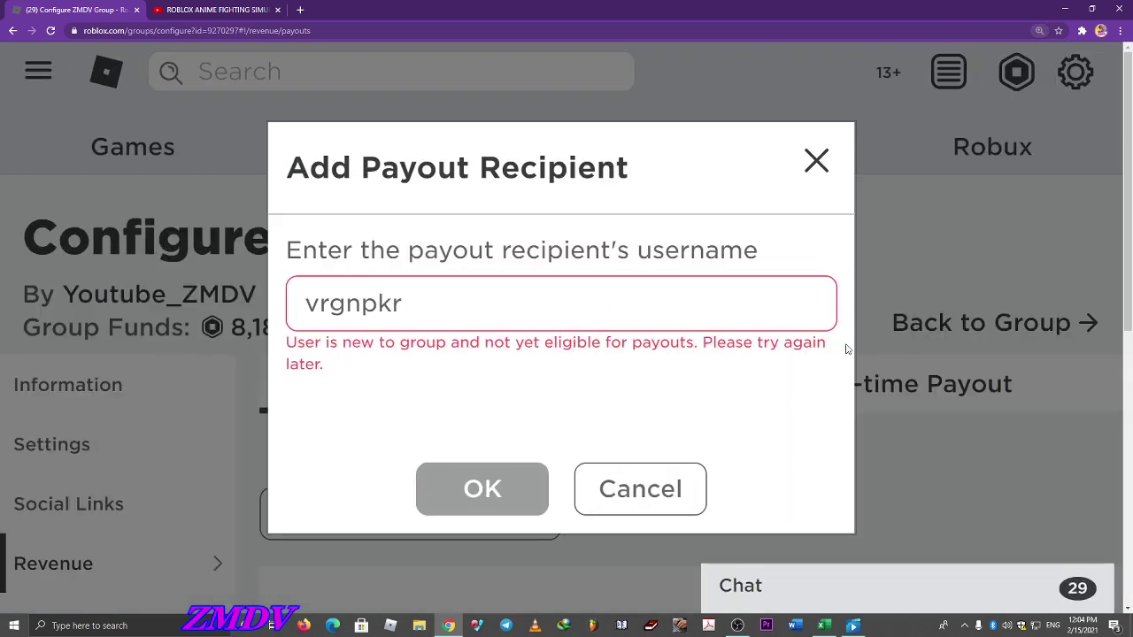
{"action": "scroll", "coordinate": [514, 369], "scroll_direction": "down", "scroll_amount": 5}
{"action": "left_click", "coordinate": [600, 398]}
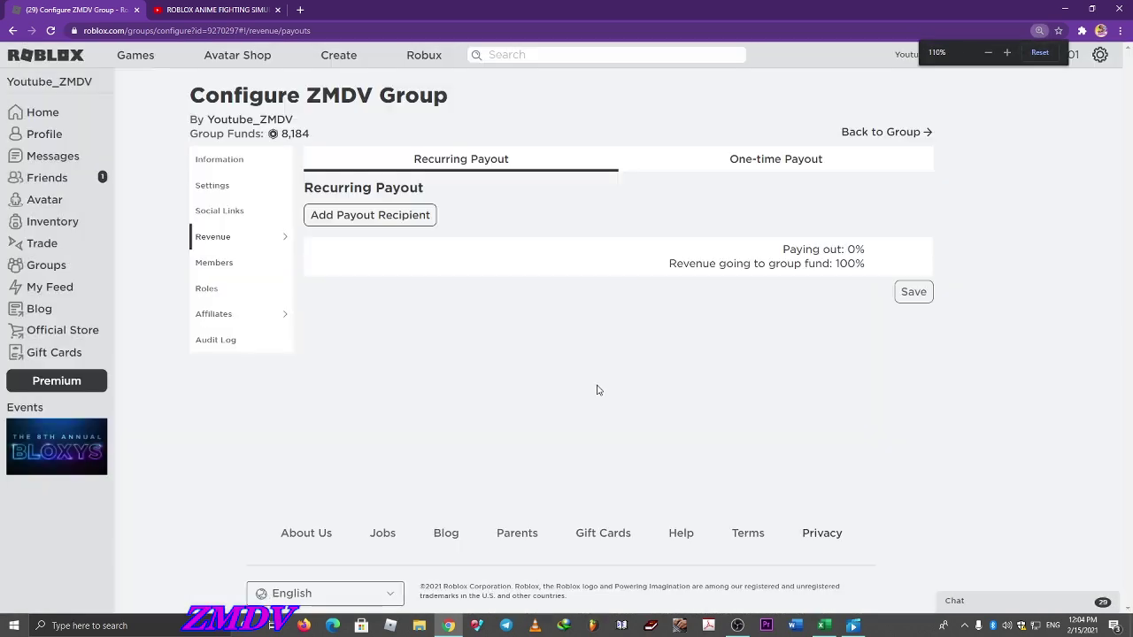
- Copy winner 08's full Roblox username from cell C12 of the Excel winners list
{"action": "key", "text": "alt+Tab"}
{"action": "left_click", "coordinate": [225, 432]}
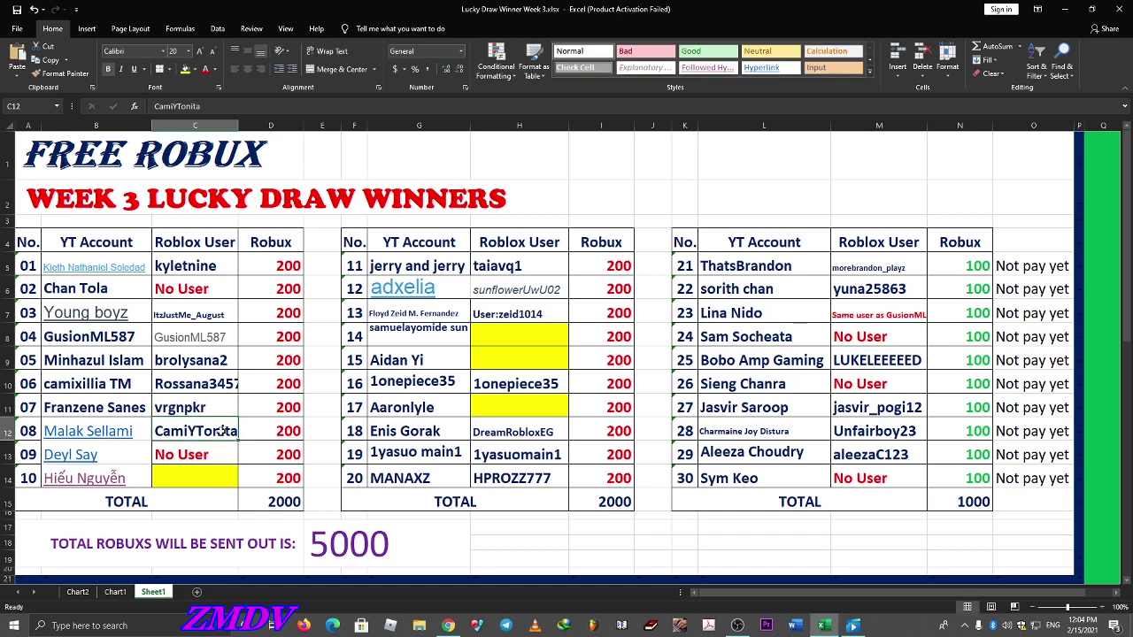
{"action": "double_click", "coordinate": [224, 431]}
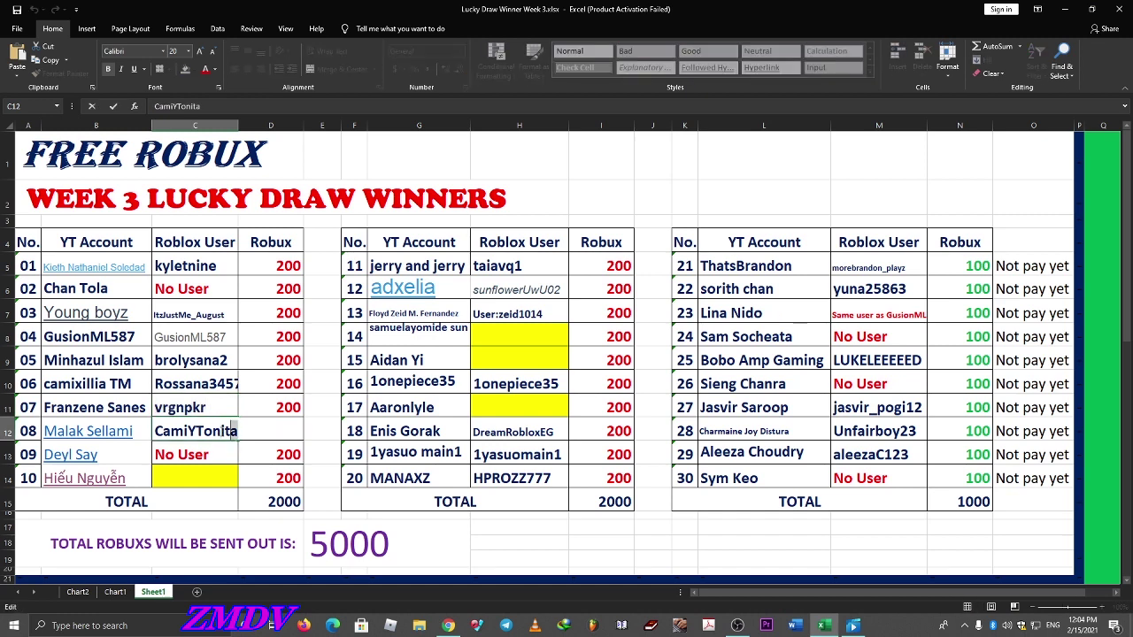
{"action": "left_click_drag", "start_coordinate": [233, 431], "coordinate": [155, 432]}
{"action": "key", "text": "ctrl+c"}
- Try to add winner 08's copied username as a recurring payout recipient on the Roblox group page with a 20% share
{"action": "key", "text": "alt+Tab"}
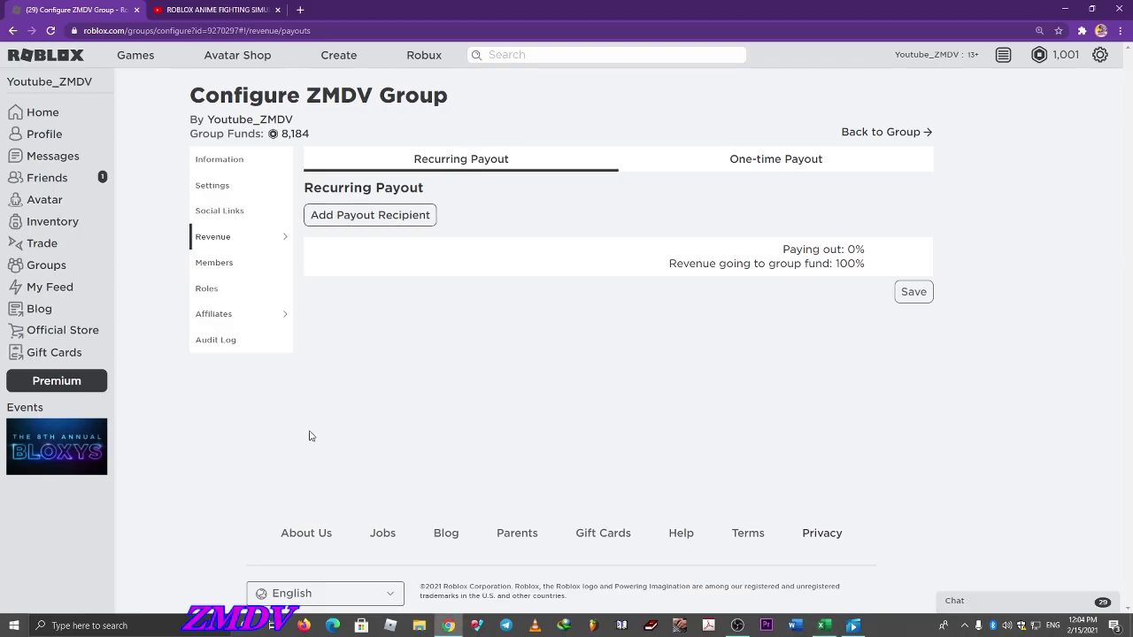
{"action": "left_click", "coordinate": [376, 217]}
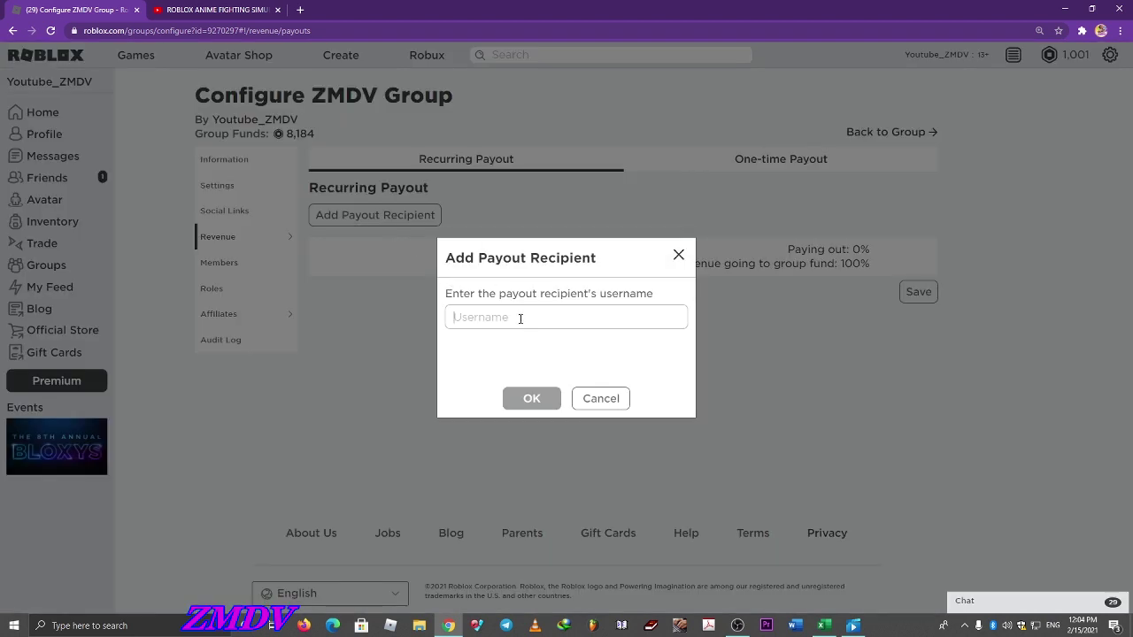
{"action": "key", "text": "ctrl+v"}
{"action": "left_click", "coordinate": [516, 351]}
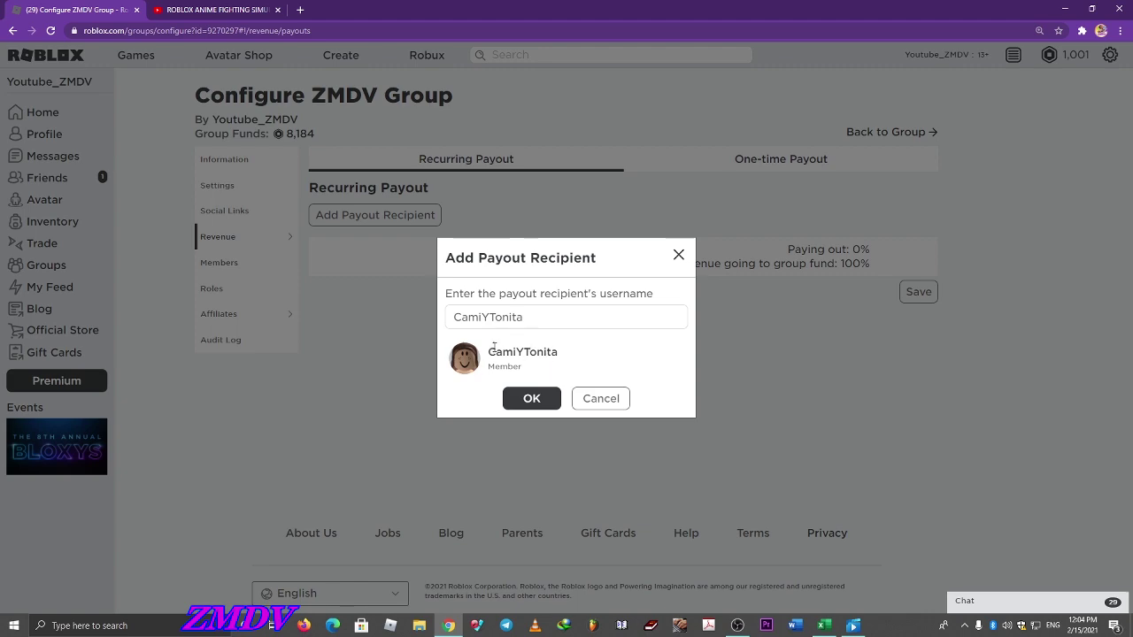
{"action": "key", "text": "ctrl+plus"}
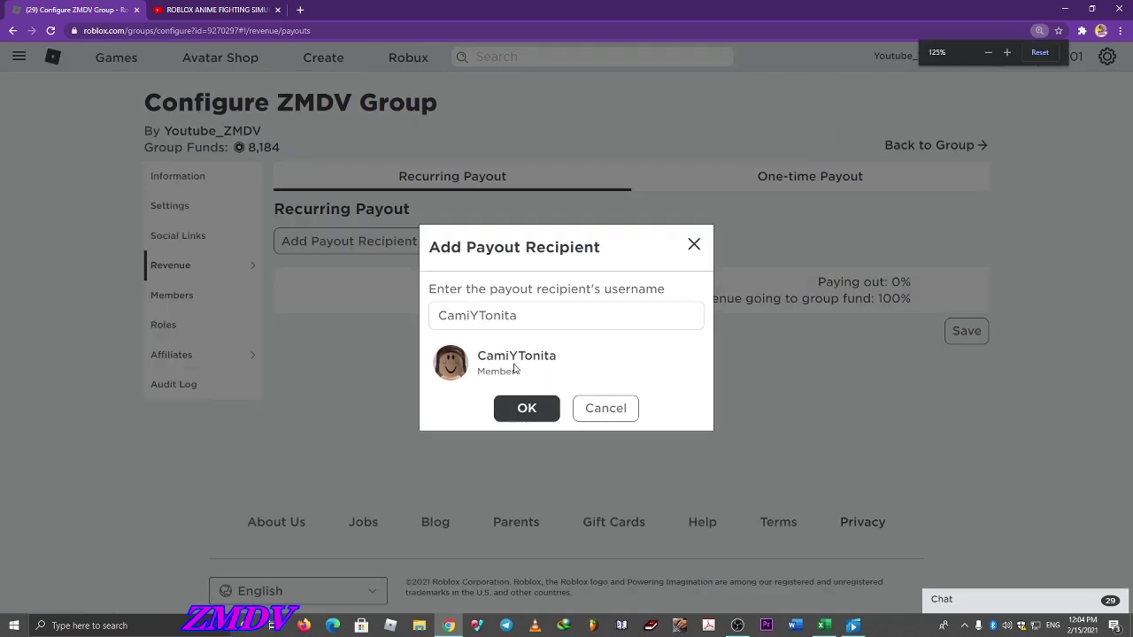
{"action": "left_click", "coordinate": [528, 408]}
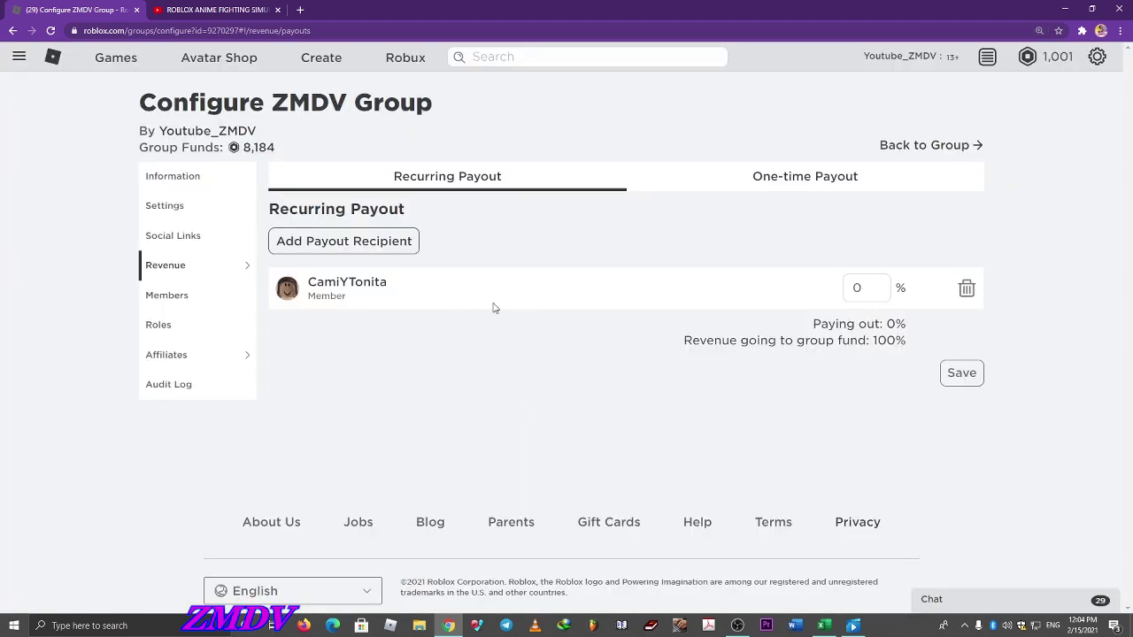
{"action": "key", "text": "alt+Tab"}
{"action": "key", "text": "alt+Tab"}
{"action": "double_click", "coordinate": [871, 293]}
{"action": "type", "text": "20"}
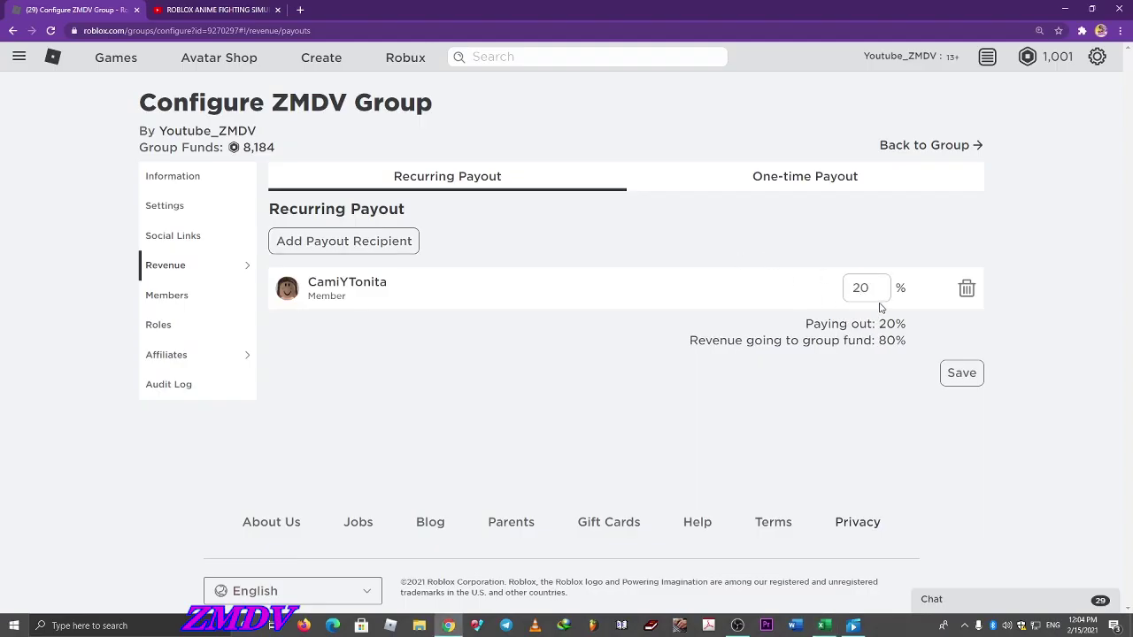
- Add winner 08's copied username as a recipient under the group's one-time payout
{"action": "left_click", "coordinate": [772, 177]}
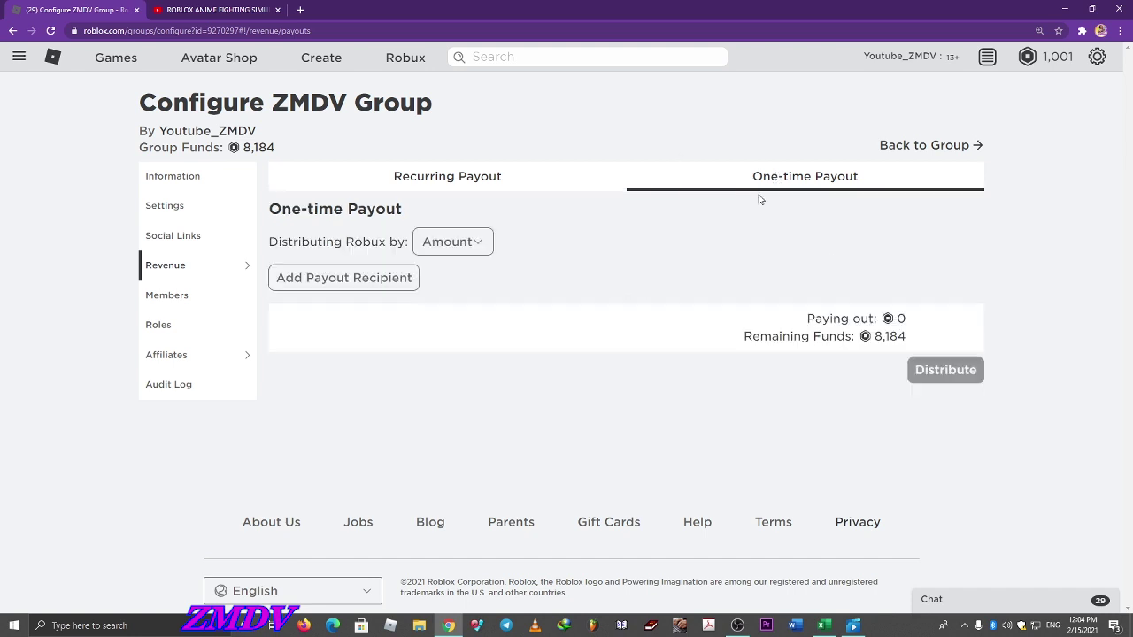
{"action": "left_click", "coordinate": [372, 280]}
{"action": "left_click", "coordinate": [505, 325]}
{"action": "key", "text": "ctrl+v"}
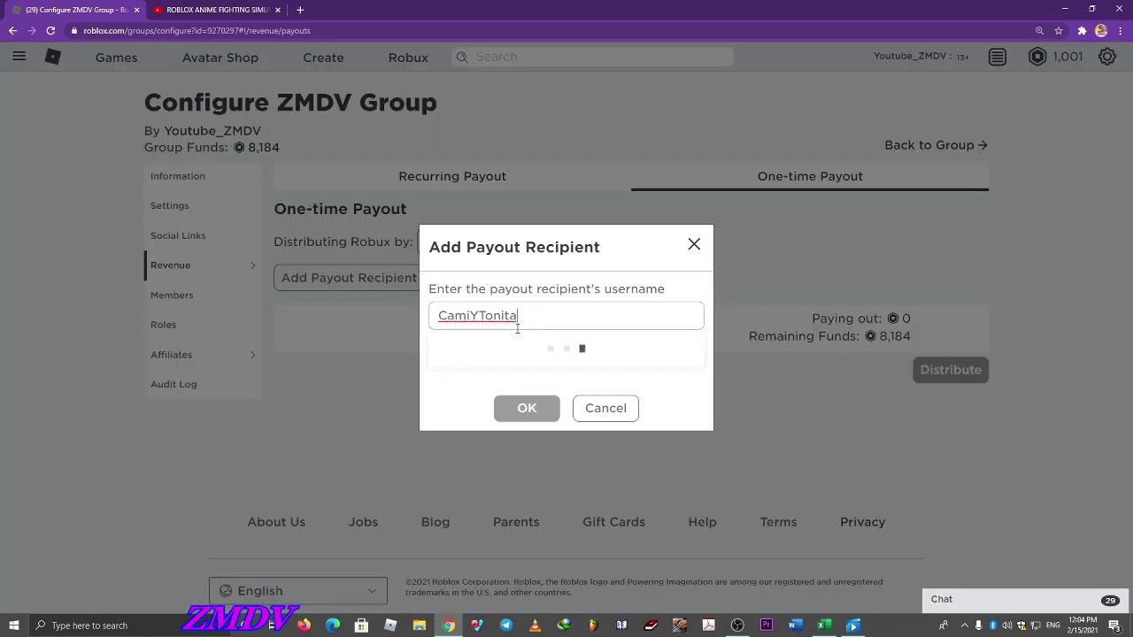
{"action": "left_click", "coordinate": [510, 355]}
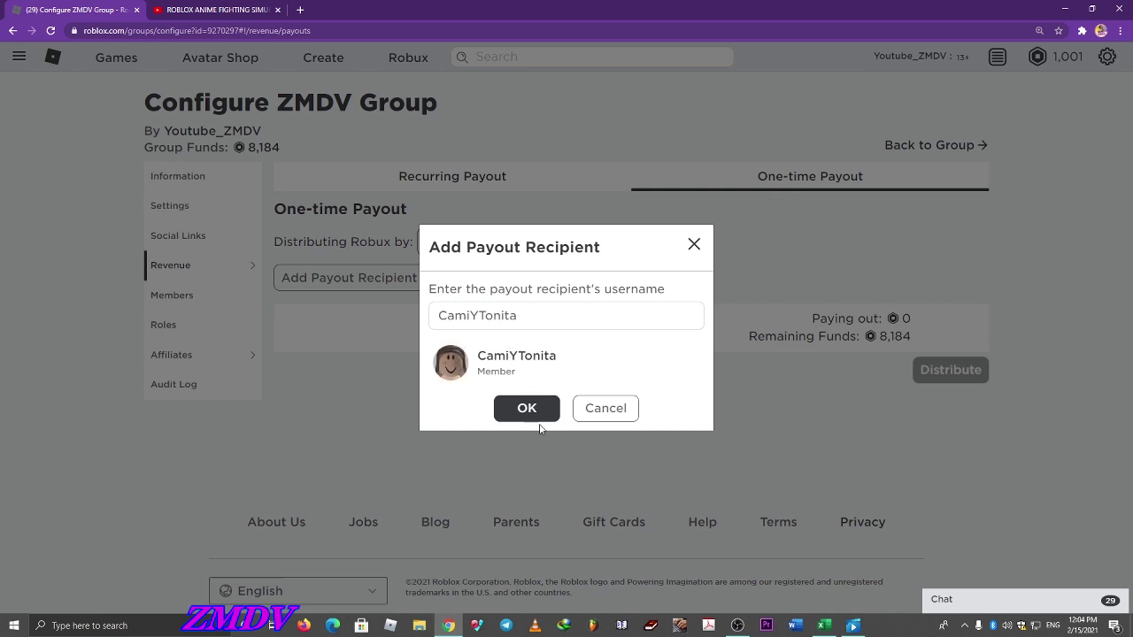
{"action": "left_click", "coordinate": [526, 408]}
- Set winner 08's one-time payout to 200 Robux and distribute it
{"action": "left_click_drag", "start_coordinate": [888, 329], "coordinate": [641, 270]}
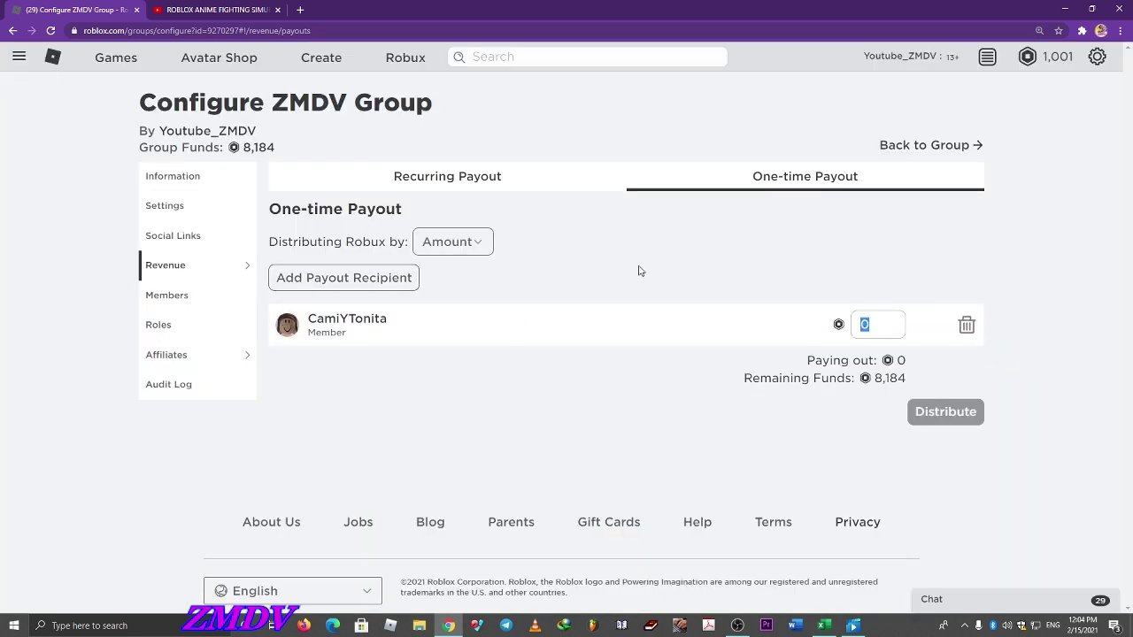
{"action": "type", "text": "200"}
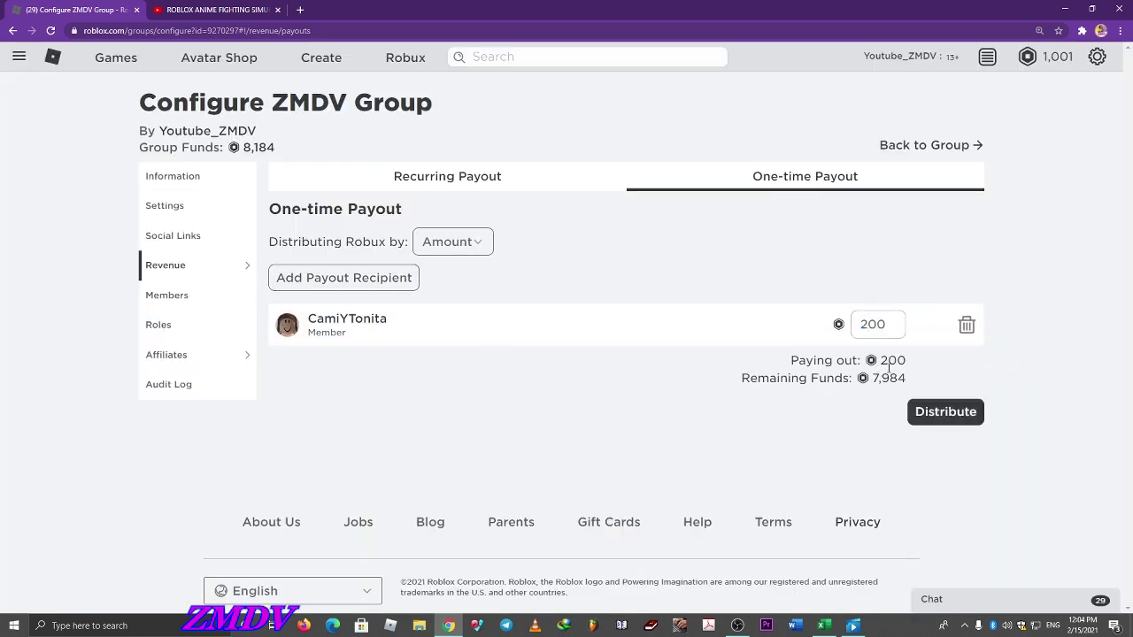
{"action": "key", "text": "ctrl+plus"}
{"action": "key", "text": "ctrl+plus"}
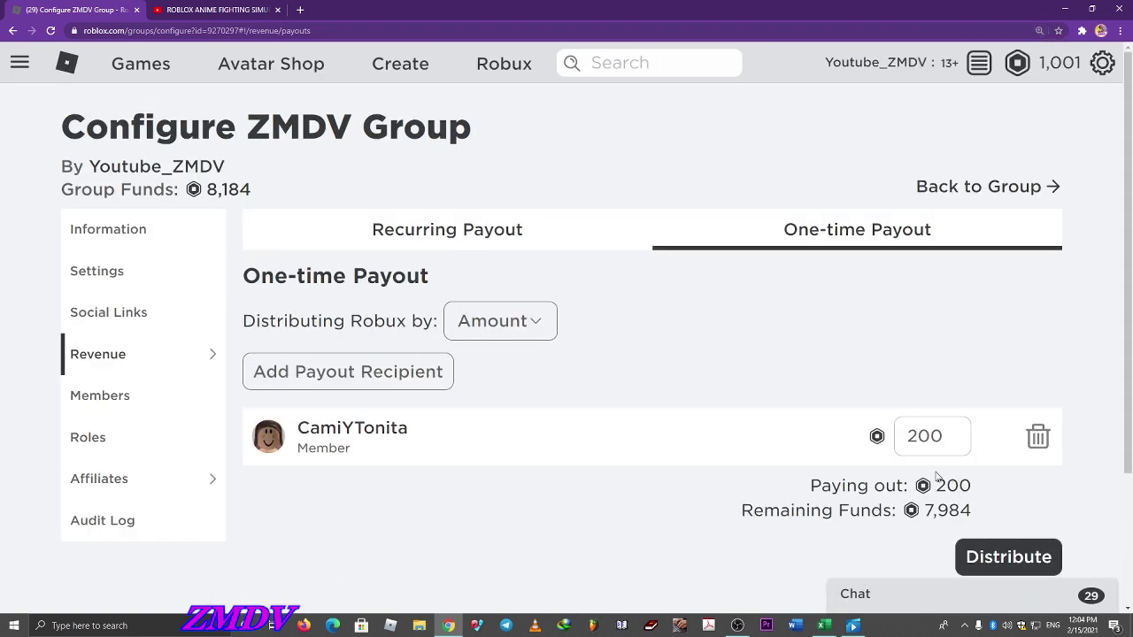
{"action": "left_click", "coordinate": [1013, 559]}
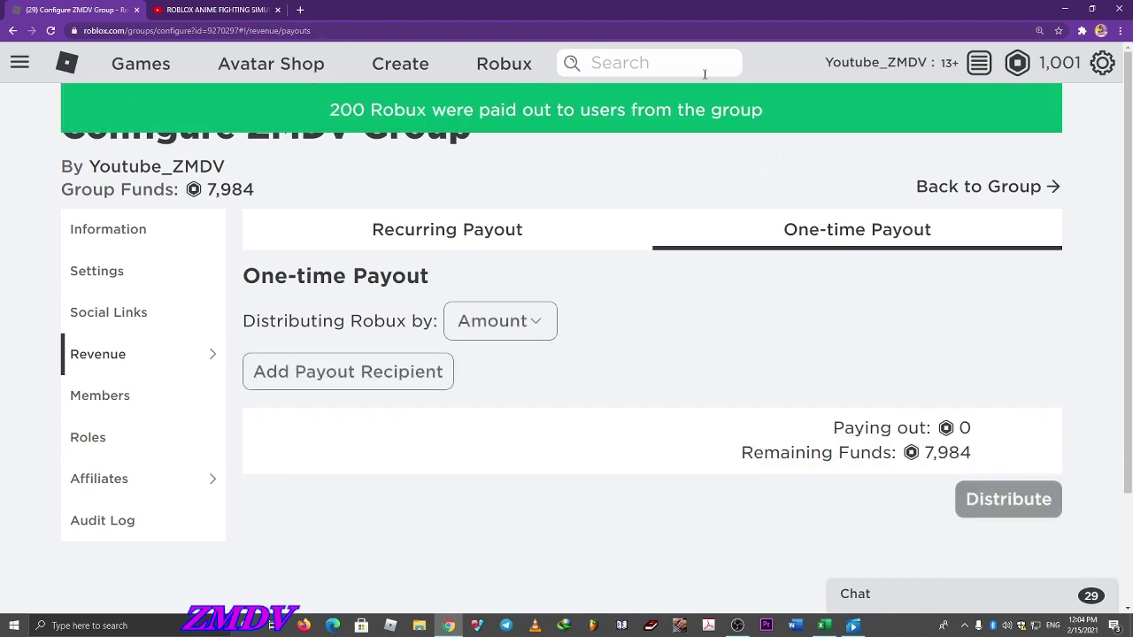
{"action": "scroll", "coordinate": [715, 411], "scroll_direction": "down", "scroll_amount": 2}
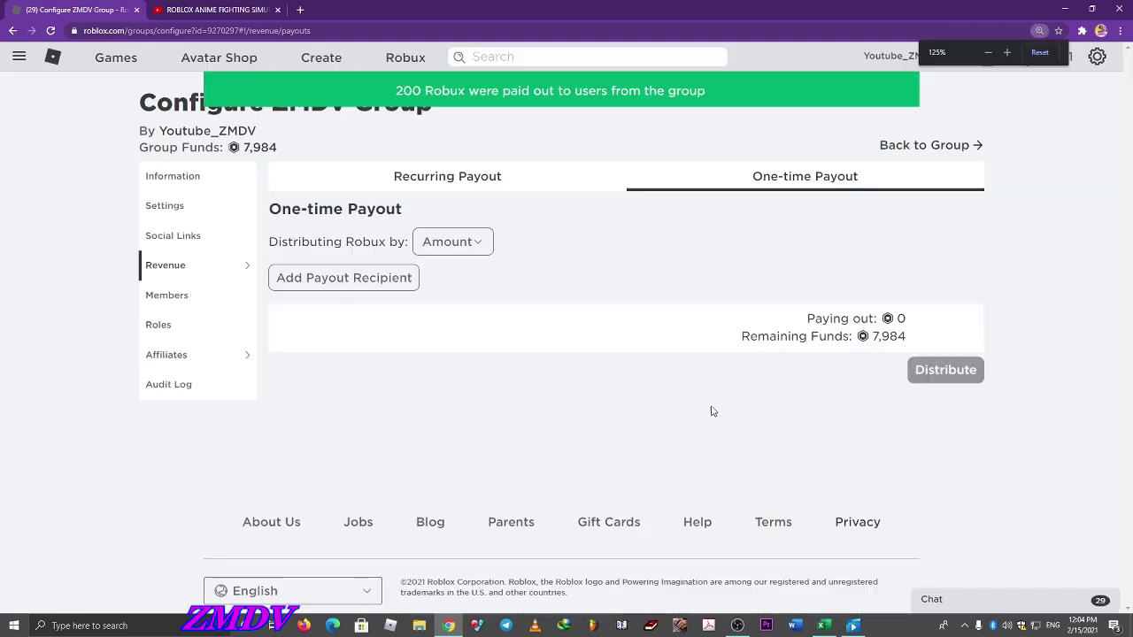
- Enter "Paid" for winner 08 in cell E12 of the Excel winners list and format it in bold blue
{"action": "key", "text": "alt+Tab"}
{"action": "left_click", "coordinate": [310, 429]}
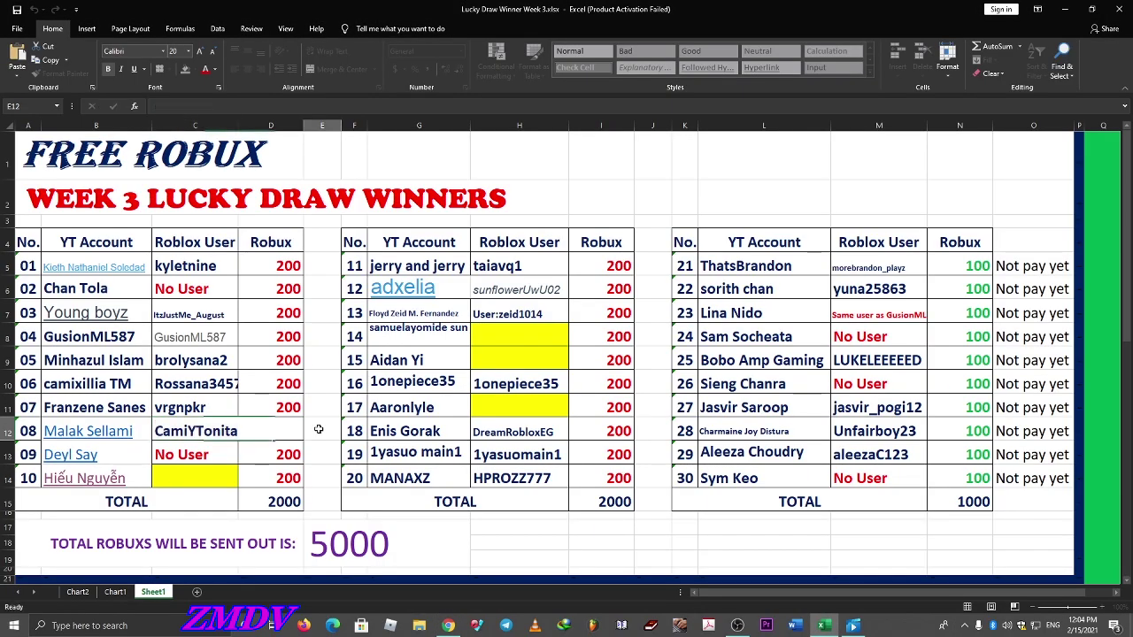
{"action": "type", "text": "Paid"}
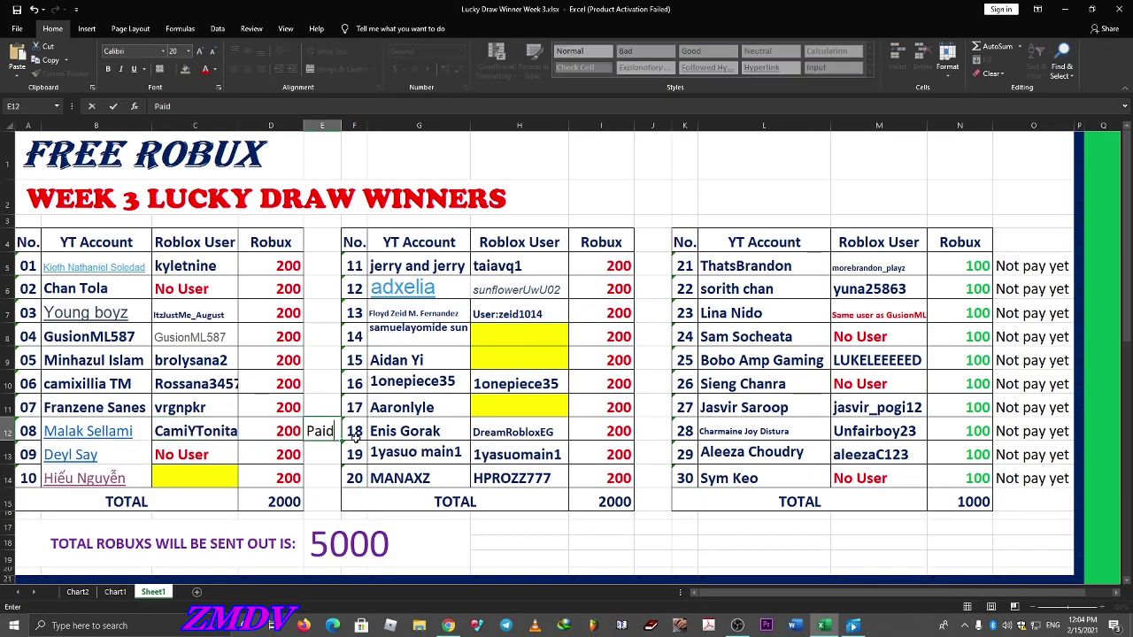
{"action": "key", "text": "ctrl+Return"}
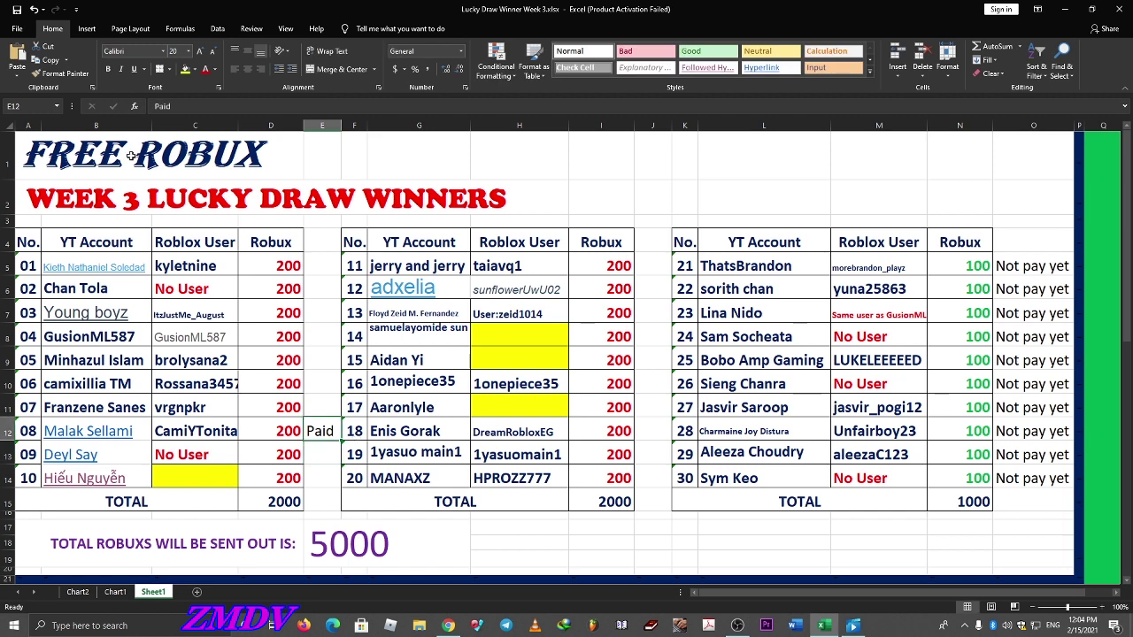
{"action": "left_click", "coordinate": [216, 70]}
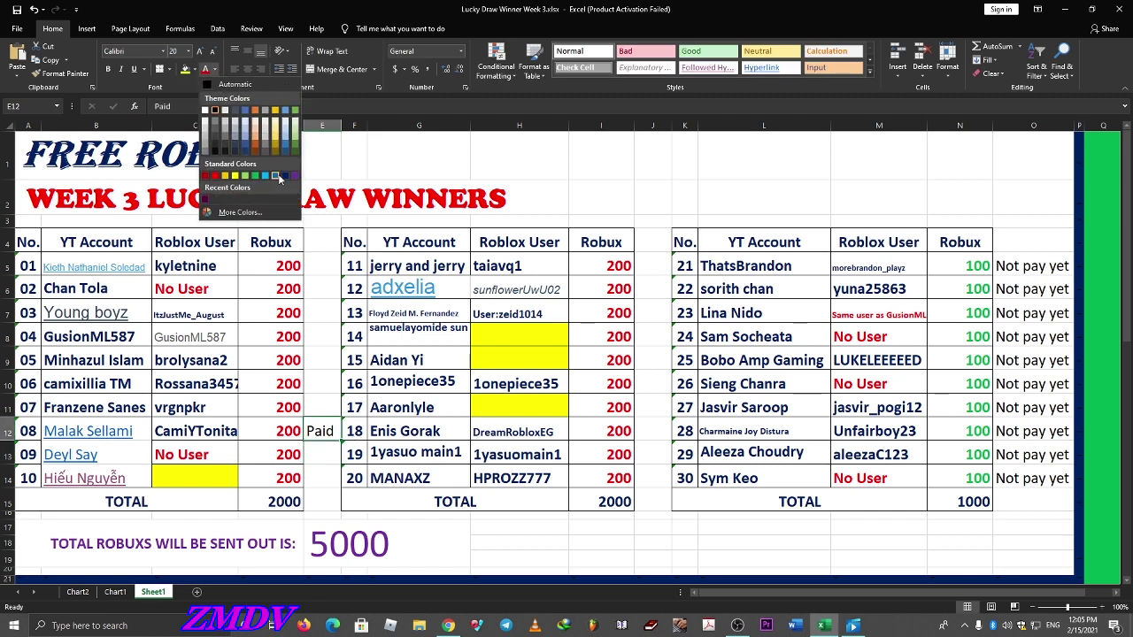
{"action": "left_click", "coordinate": [277, 177]}
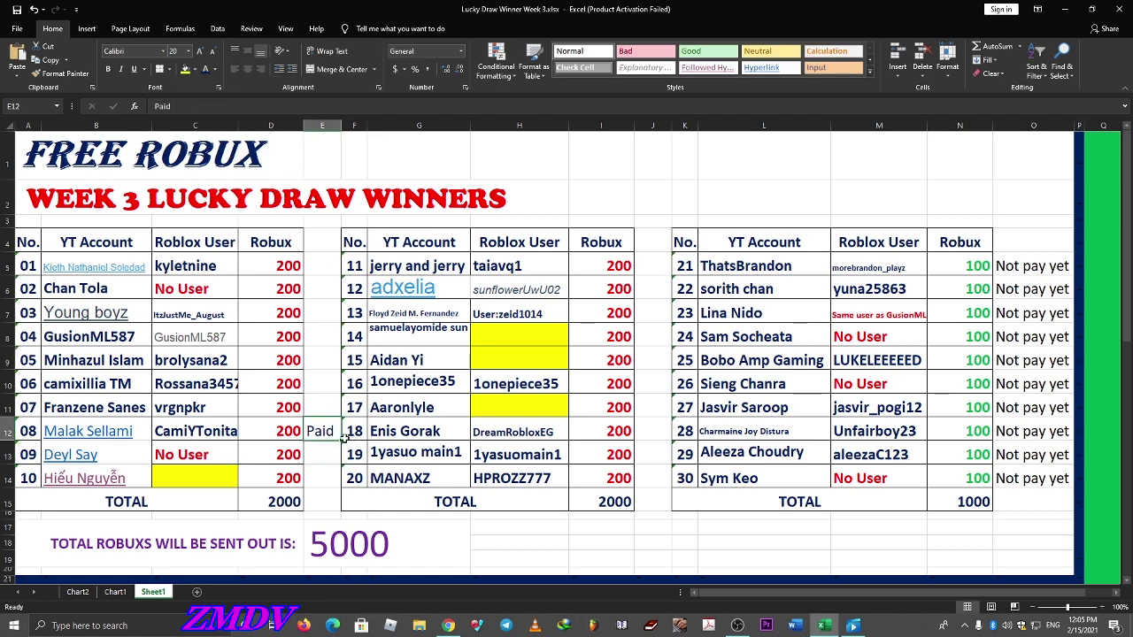
{"action": "key", "text": "ctrl+b"}
- Copy winner 11's Roblox username from cell H5, passing over winners 09 and 10 who have no username
{"action": "left_click", "coordinate": [321, 456]}
{"action": "left_click", "coordinate": [206, 455]}
{"action": "left_click", "coordinate": [204, 476]}
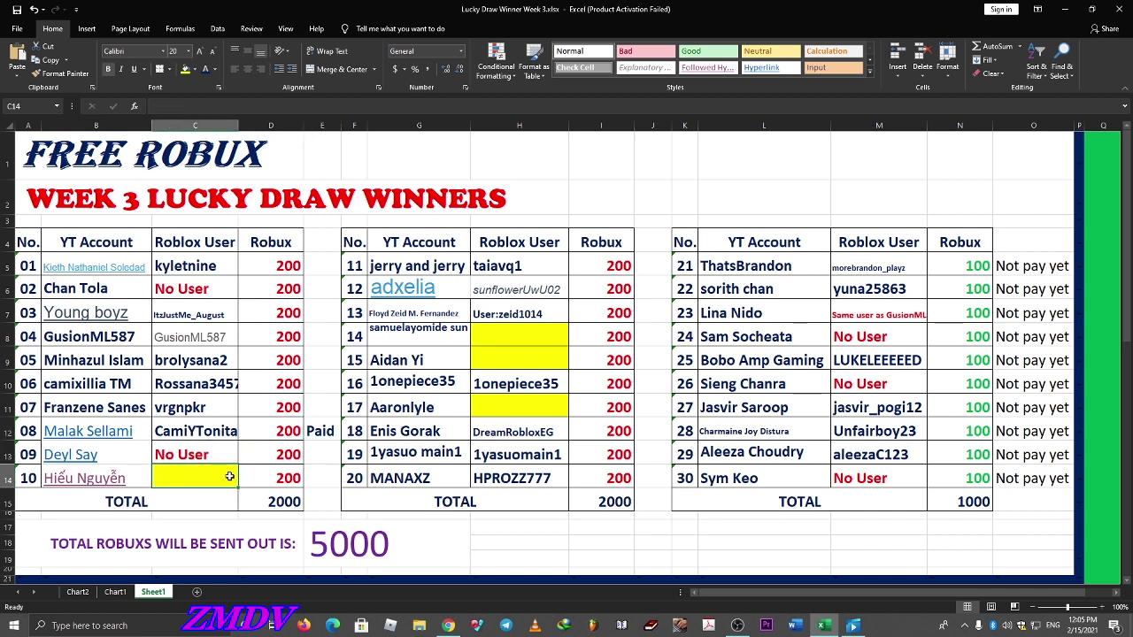
{"action": "left_click", "coordinate": [467, 263]}
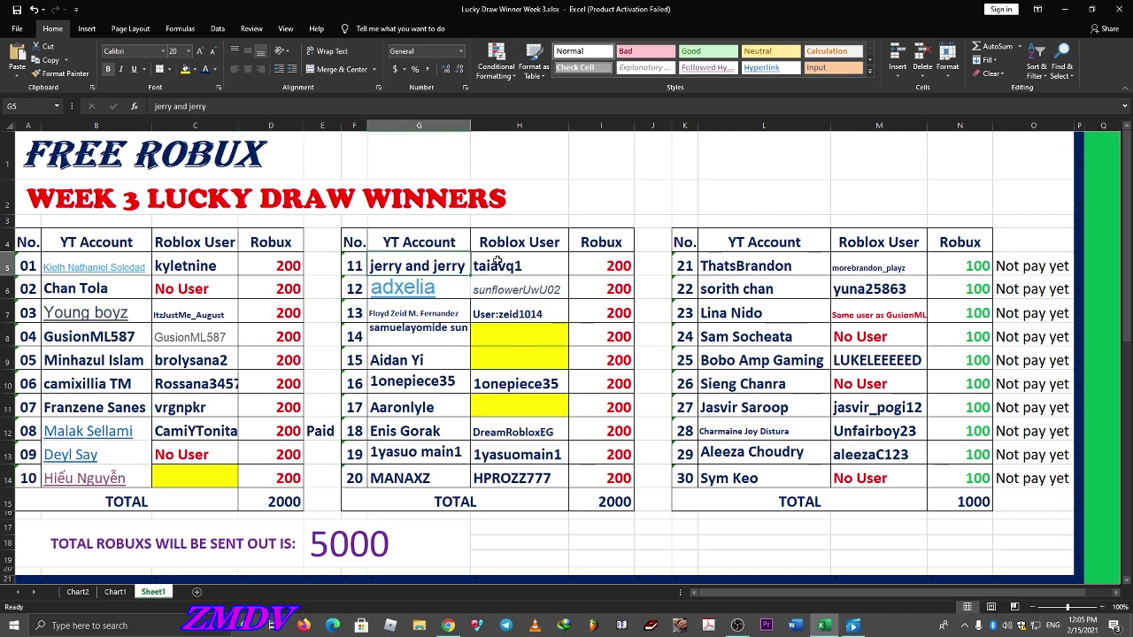
{"action": "left_click", "coordinate": [540, 268]}
{"action": "double_click", "coordinate": [540, 268]}
{"action": "left_click_drag", "start_coordinate": [540, 268], "coordinate": [448, 262]}
{"action": "key", "text": "ctrl+c"}
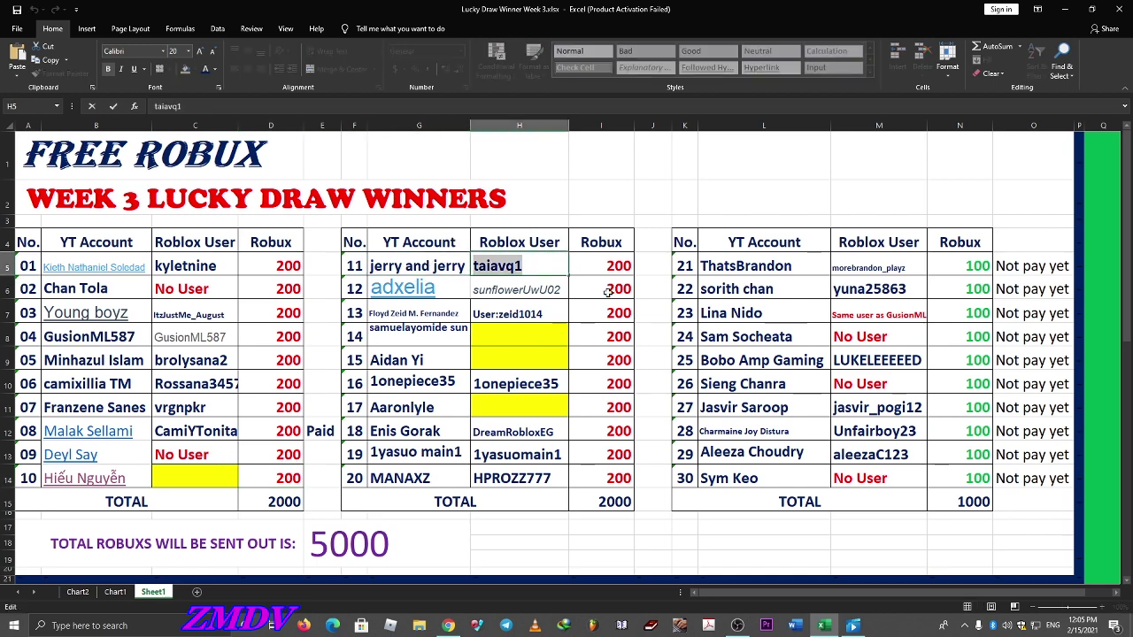
- Check winner 11's copied username as a one-time payout recipient on the Roblox group page, and cancel the entry
{"action": "key", "text": "alt+Tab"}
{"action": "left_click", "coordinate": [366, 281]}
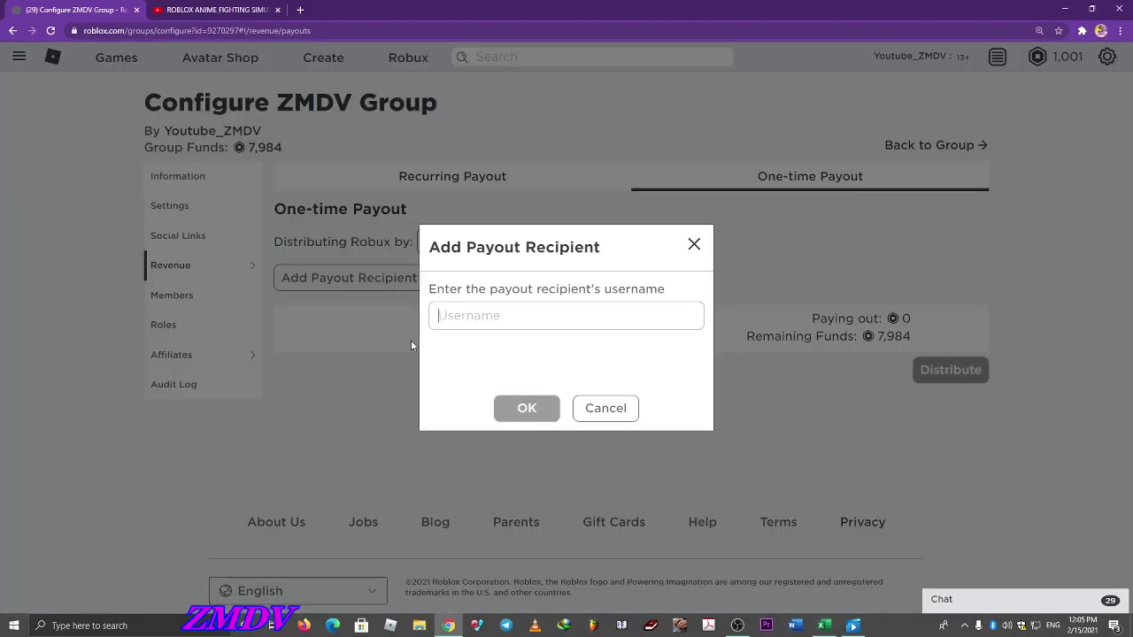
{"action": "left_click", "coordinate": [479, 315]}
{"action": "key", "text": "ctrl+v"}
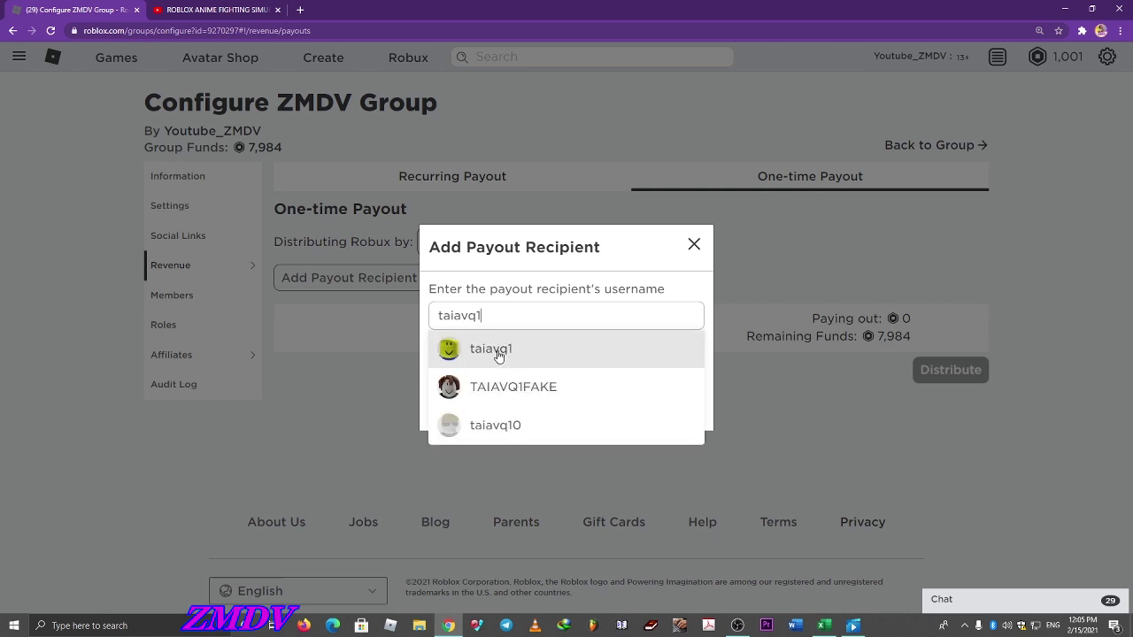
{"action": "left_click", "coordinate": [499, 352]}
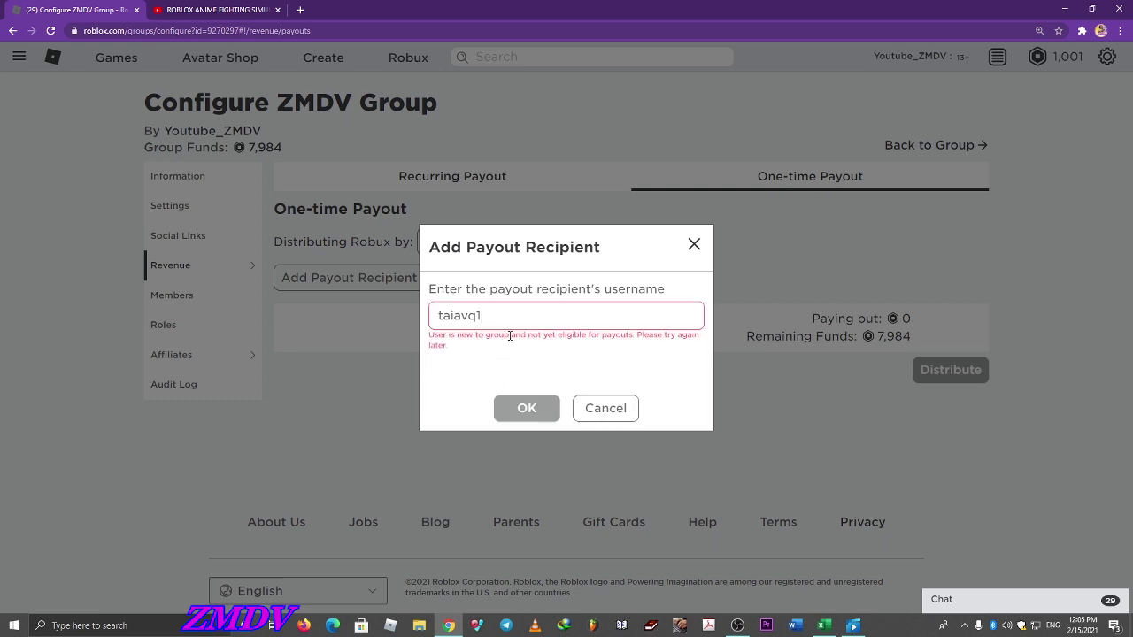
{"action": "key", "text": "ctrl+plus"}
{"action": "key", "text": "ctrl+plus"}
{"action": "key", "text": "ctrl+plus"}
{"action": "key", "text": "ctrl+plus"}
{"action": "key", "text": "ctrl+plus"}
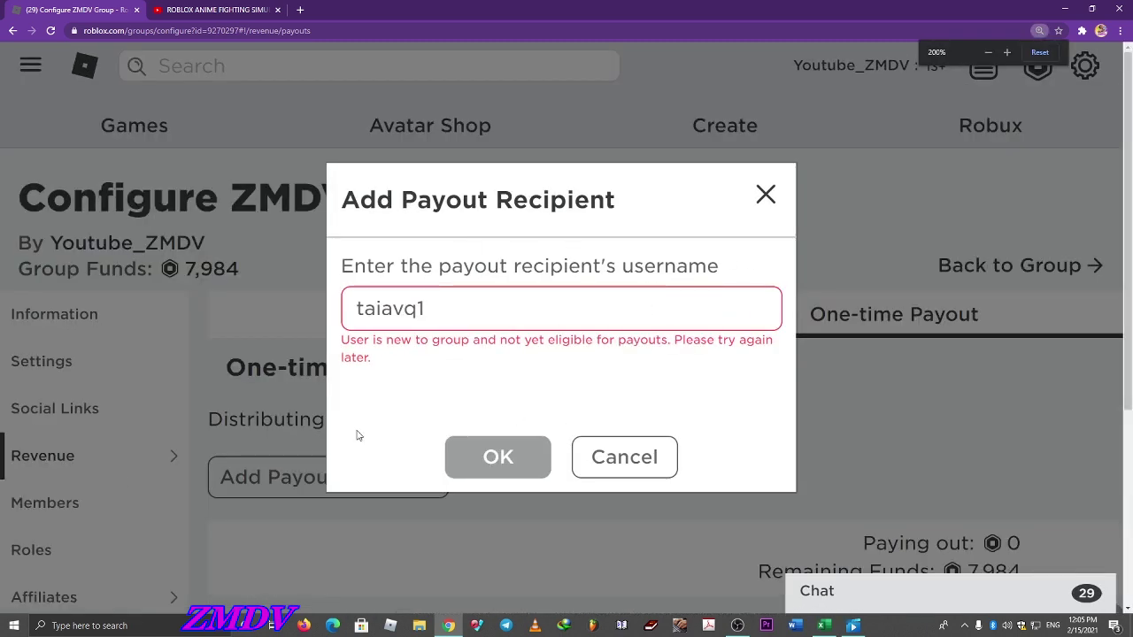
{"action": "key", "text": "ctrl+minus"}
{"action": "key", "text": "ctrl+minus"}
{"action": "key", "text": "ctrl+minus"}
{"action": "key", "text": "ctrl+minus"}
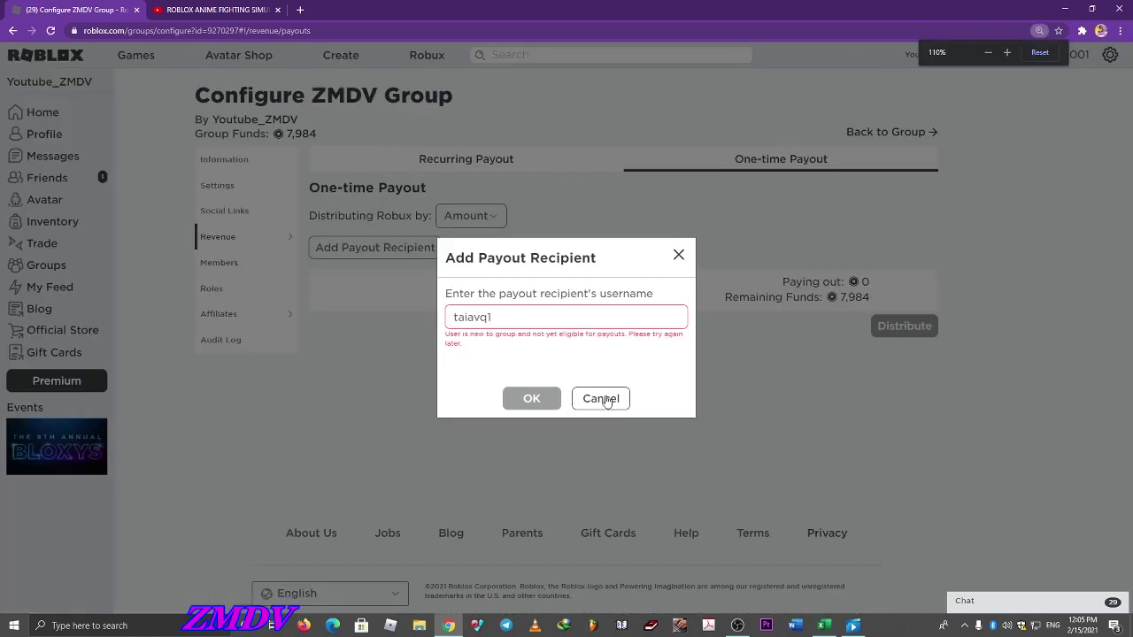
{"action": "left_click", "coordinate": [601, 399]}
- Copy winner 12's full Roblox username from cell H6 of the Excel winners list
{"action": "key", "text": "alt+Tab"}
{"action": "left_click", "coordinate": [537, 290]}
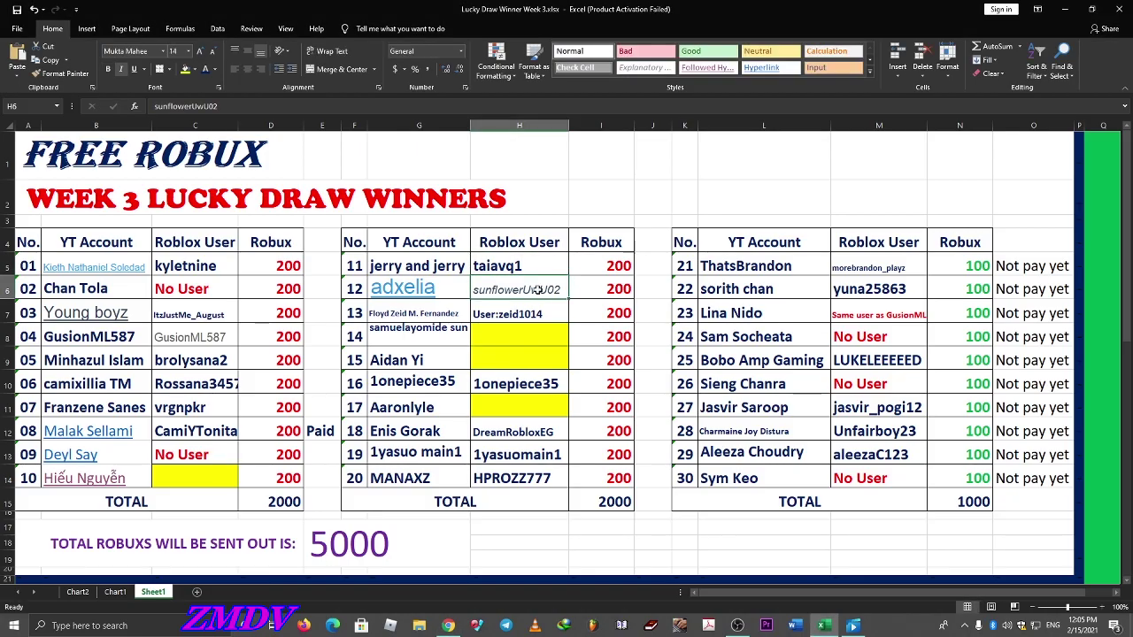
{"action": "double_click", "coordinate": [563, 290]}
{"action": "left_click_drag", "start_coordinate": [563, 291], "coordinate": [429, 287]}
{"action": "key", "text": "ctrl+c"}
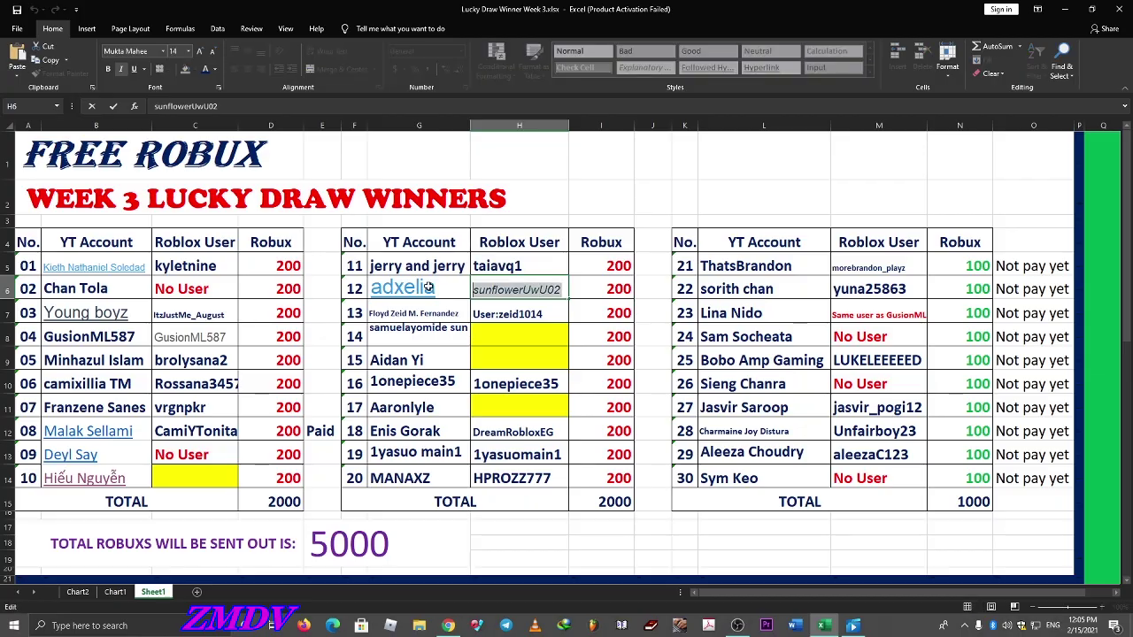
- On the Roblox group page, add winner 12's copied username as a one-time payout recipient
{"action": "key", "text": "alt+Tab"}
{"action": "left_click", "coordinate": [402, 249]}
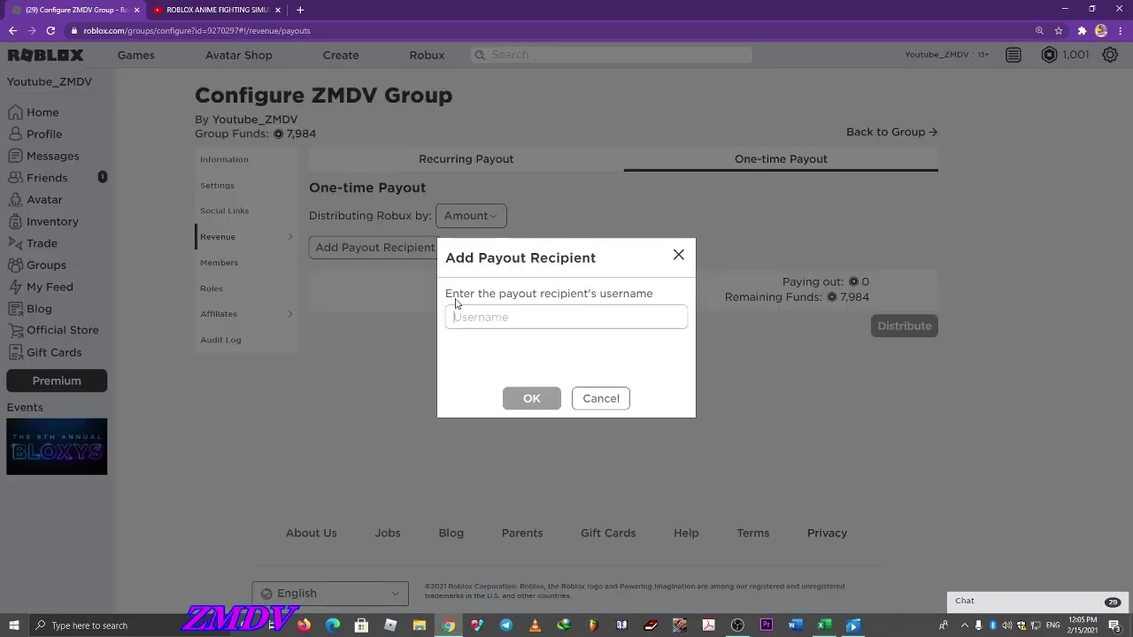
{"action": "key", "text": "ctrl+v"}
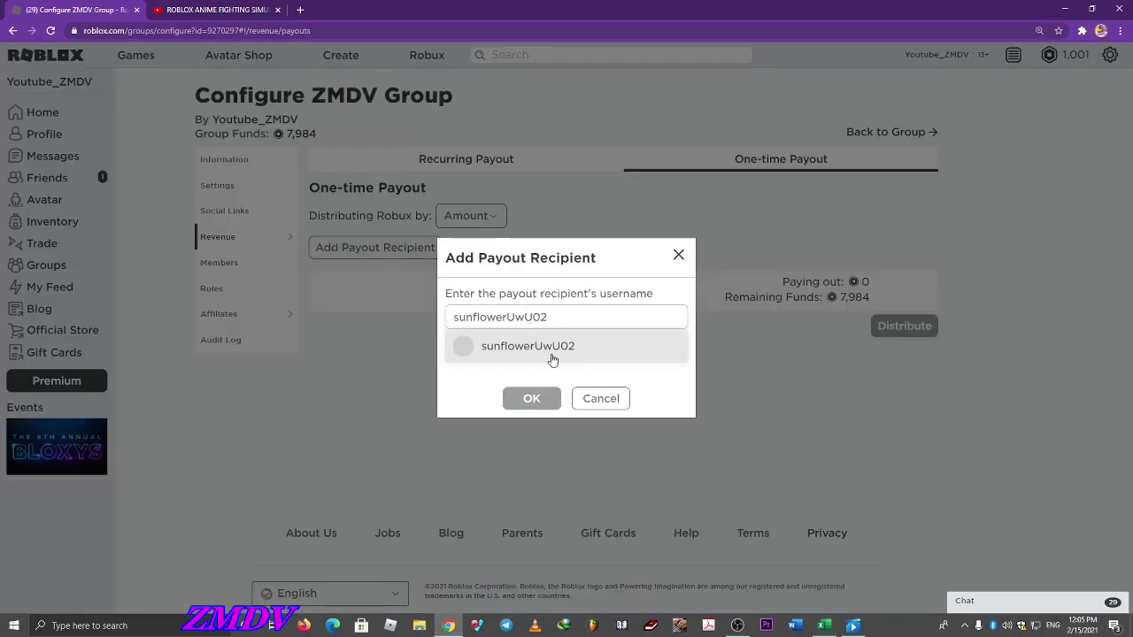
{"action": "left_click", "coordinate": [537, 351]}
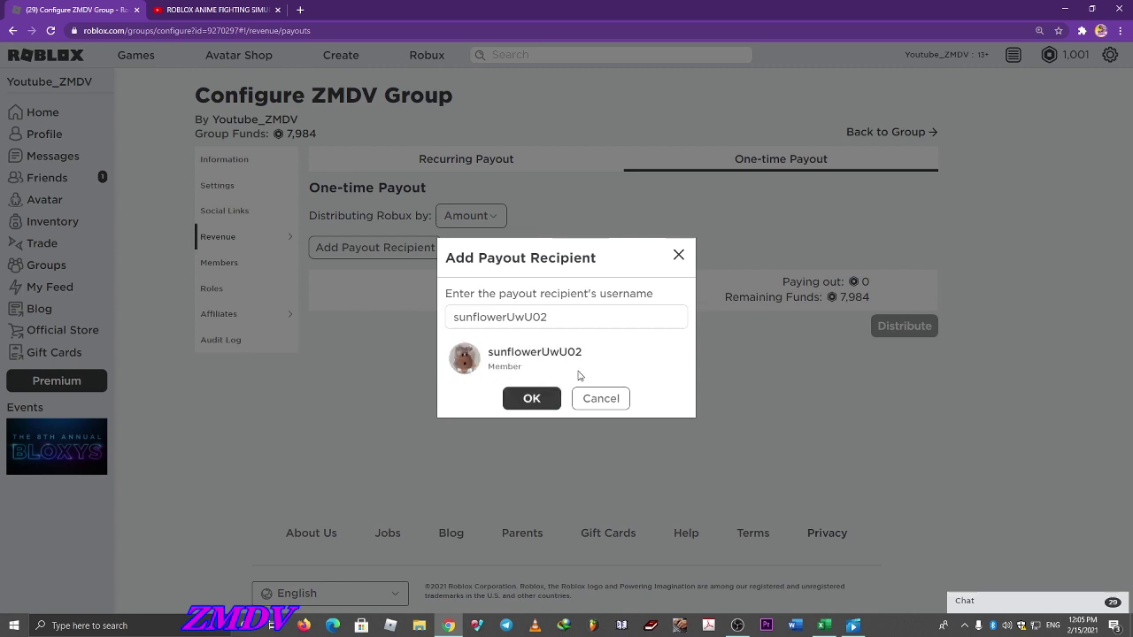
{"action": "key", "text": "ctrl+plus"}
{"action": "key", "text": "ctrl+plus"}
{"action": "key", "text": "ctrl+plus"}
{"action": "key", "text": "ctrl+plus"}
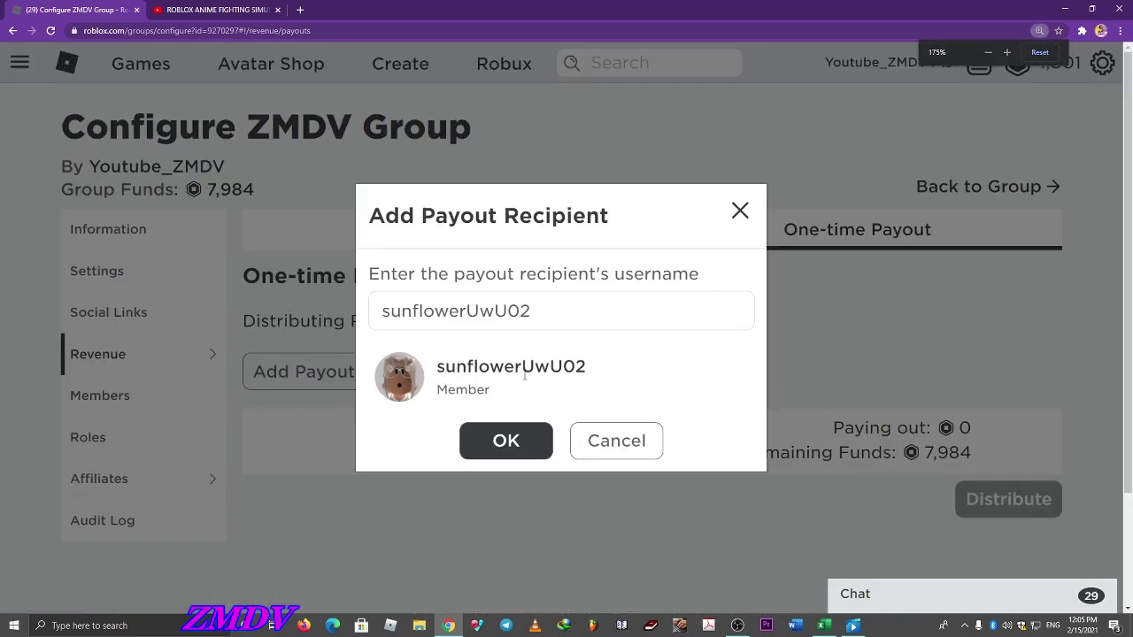
{"action": "left_click", "coordinate": [506, 440]}
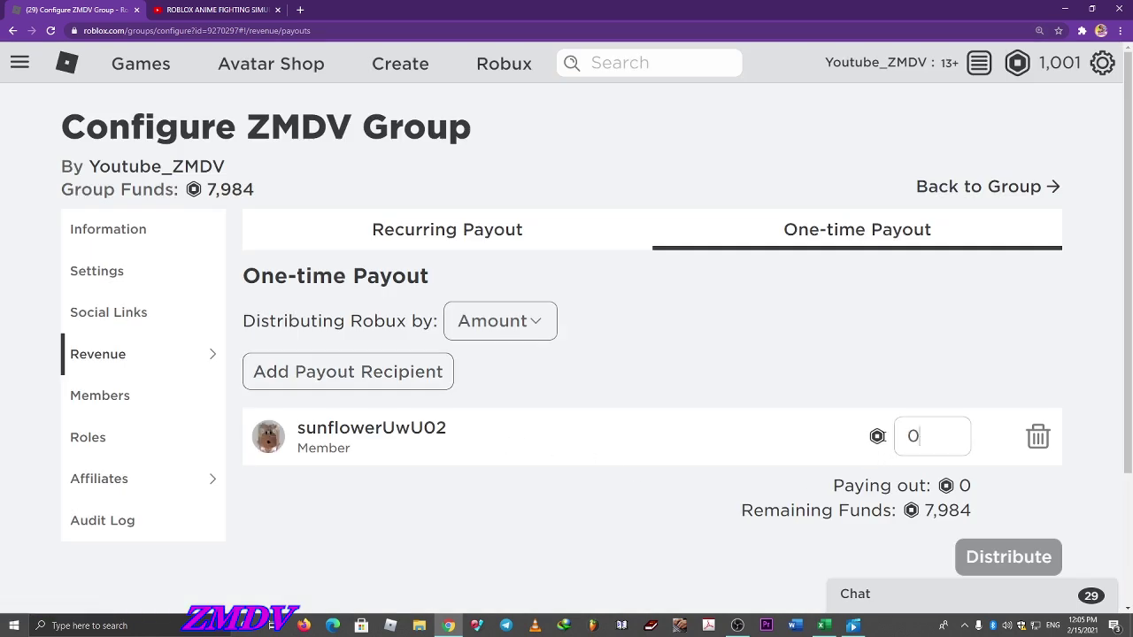
- Set winner 12's one-time payout to 200 Robux and distribute it from the group funds
{"action": "double_click", "coordinate": [914, 439]}
{"action": "key", "text": "alt+Tab"}
{"action": "key", "text": "alt+Tab"}
{"action": "type", "text": "200"}
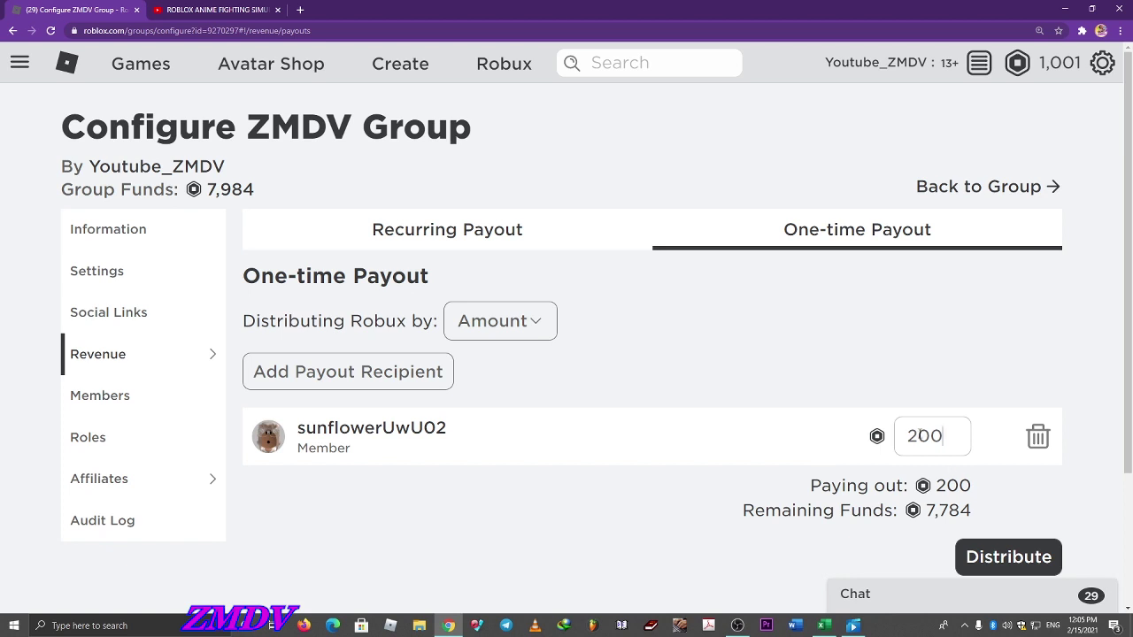
{"action": "left_click", "coordinate": [1004, 558]}
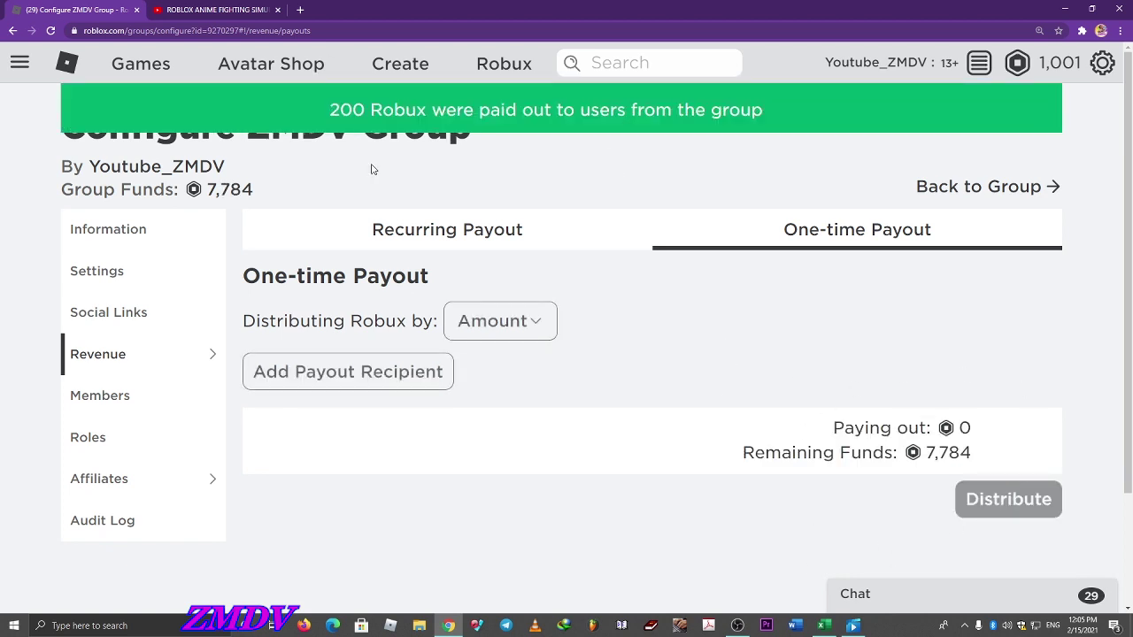
- Copy the "Paid" entry from cell E12 to cell J6 beside winner 12 in the Excel winners list
{"action": "key", "text": "alt+Tab"}
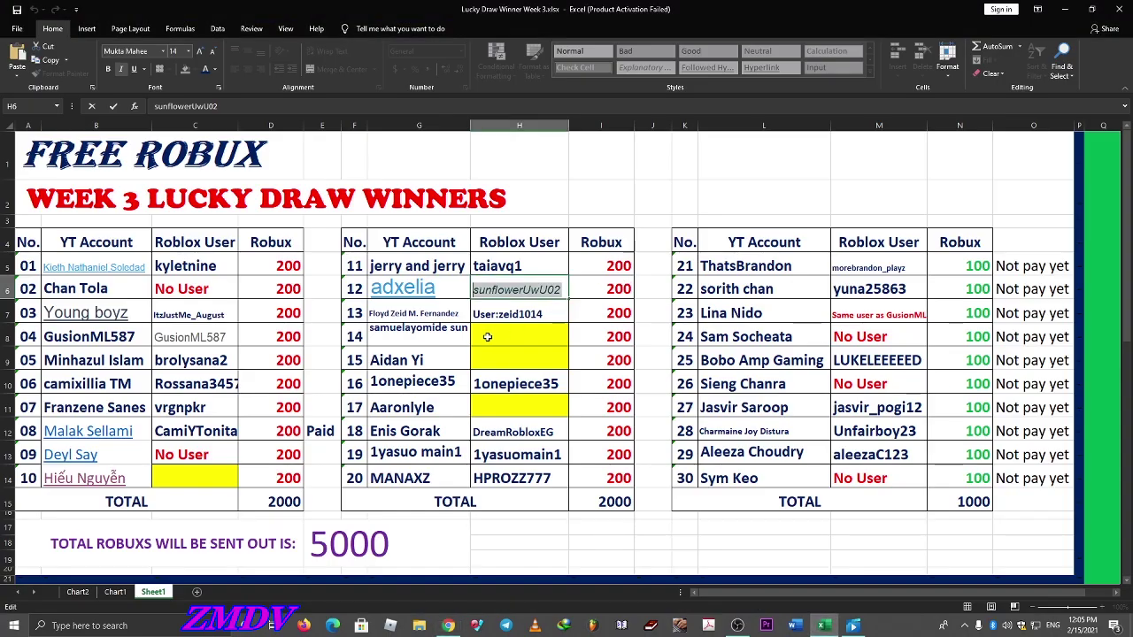
{"action": "left_click", "coordinate": [653, 283]}
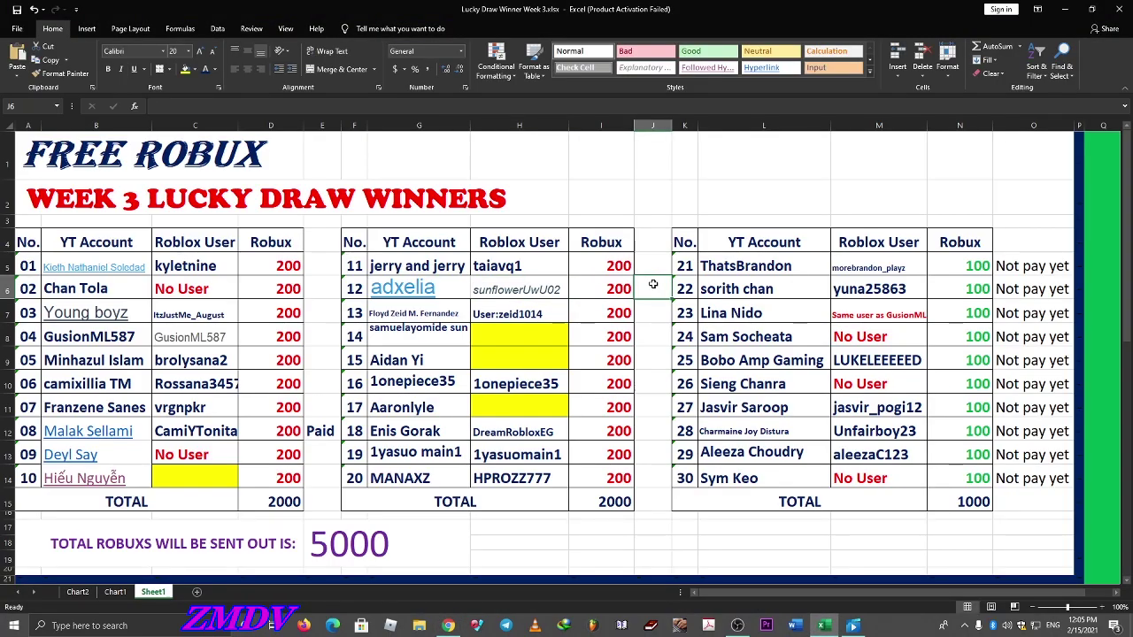
{"action": "left_click", "coordinate": [314, 431]}
{"action": "key", "text": "ctrl+c"}
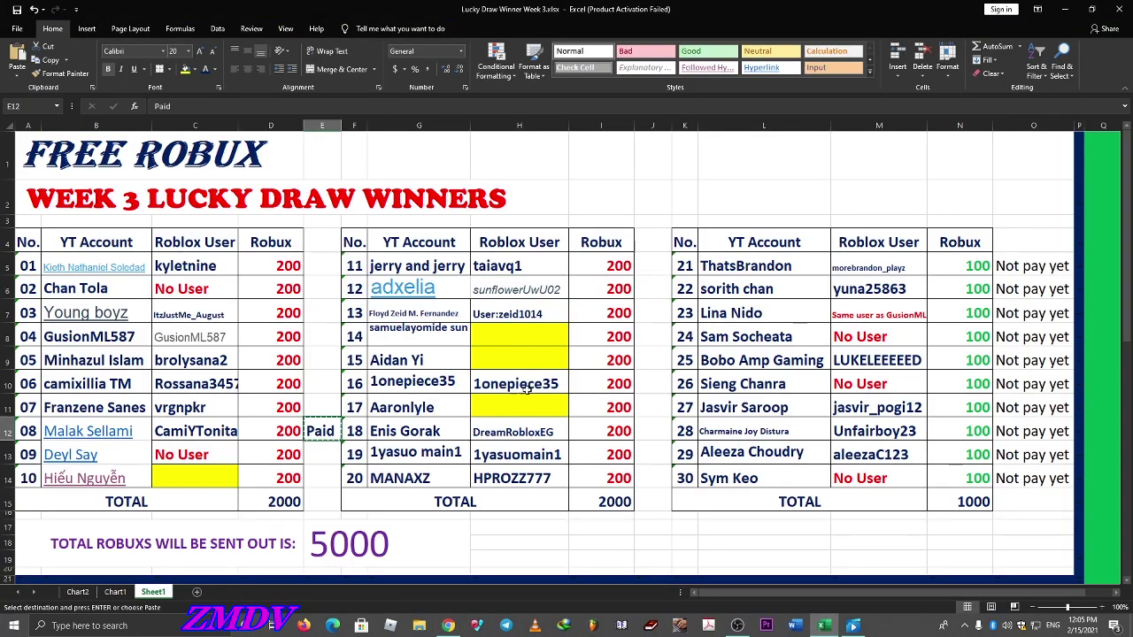
{"action": "left_click", "coordinate": [656, 264]}
{"action": "key", "text": "Down"}
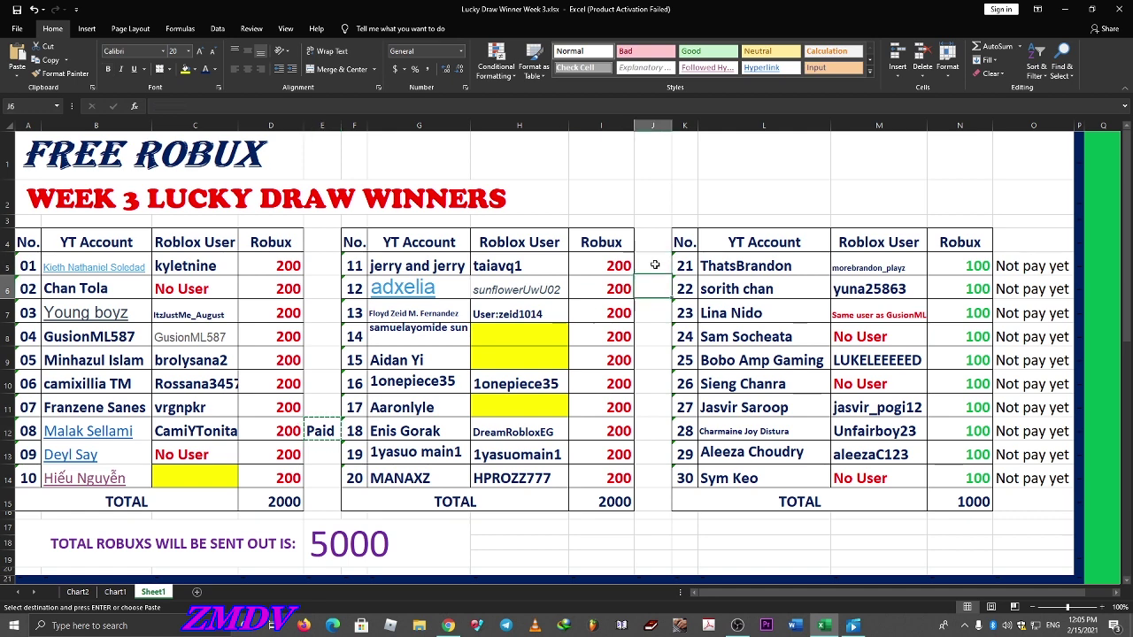
{"action": "key", "text": "Return"}
- Copy winner 13's Roblox username from cell H7 and return to the Roblox group payout page
{"action": "left_click", "coordinate": [546, 313]}
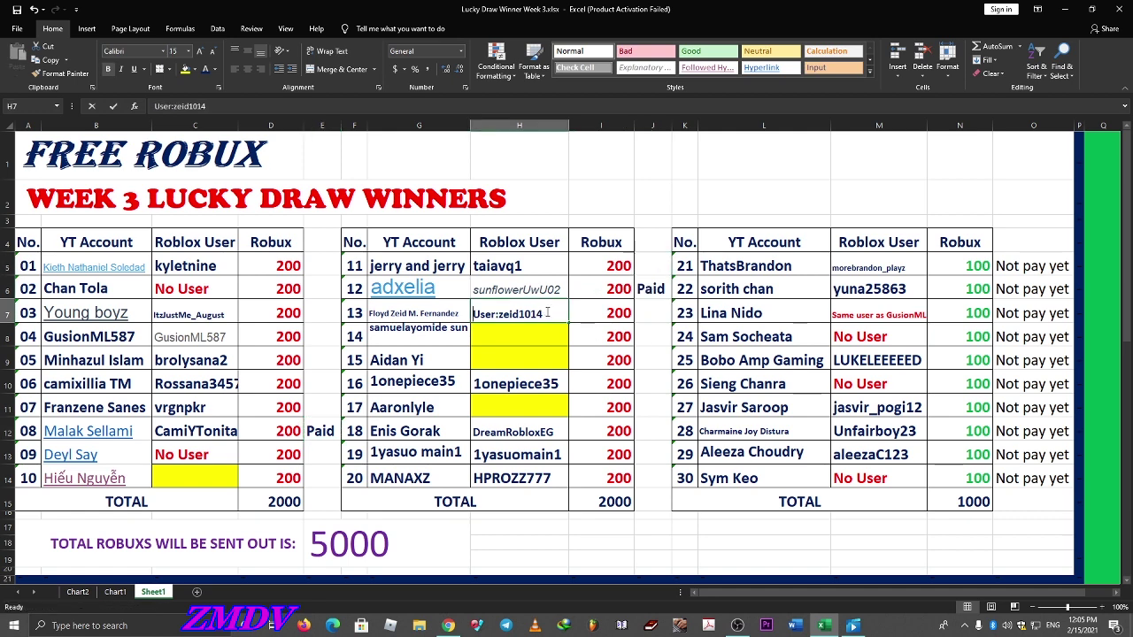
{"action": "double_click", "coordinate": [546, 312]}
{"action": "key", "text": "alt+Tab"}
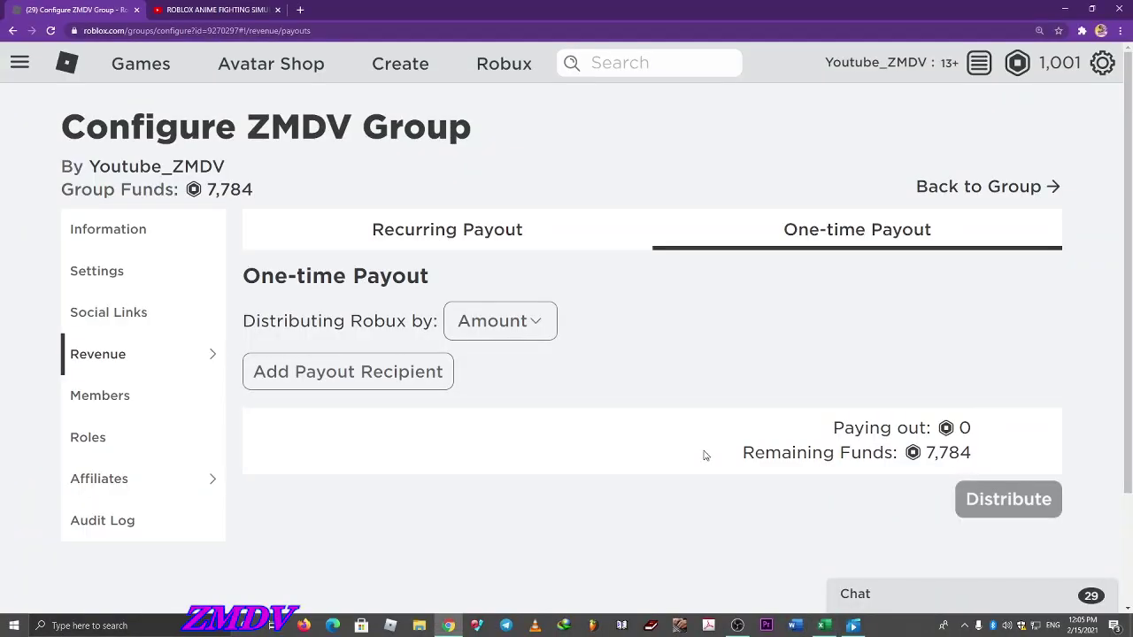
{"action": "left_click", "coordinate": [387, 383]}
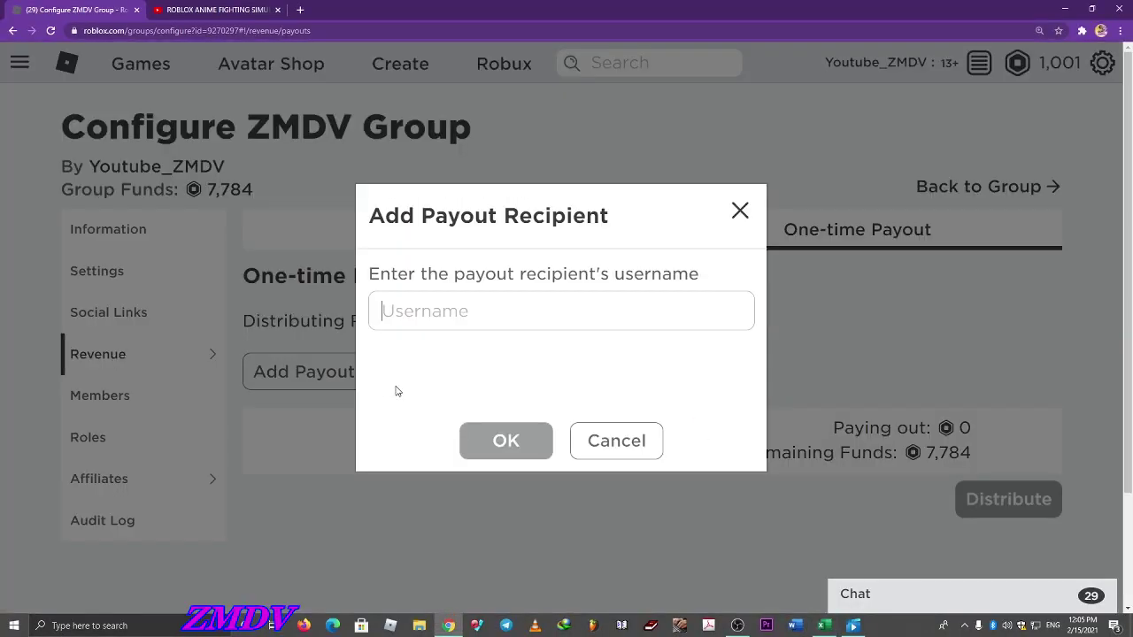
{"action": "key", "text": "ctrl+v"}
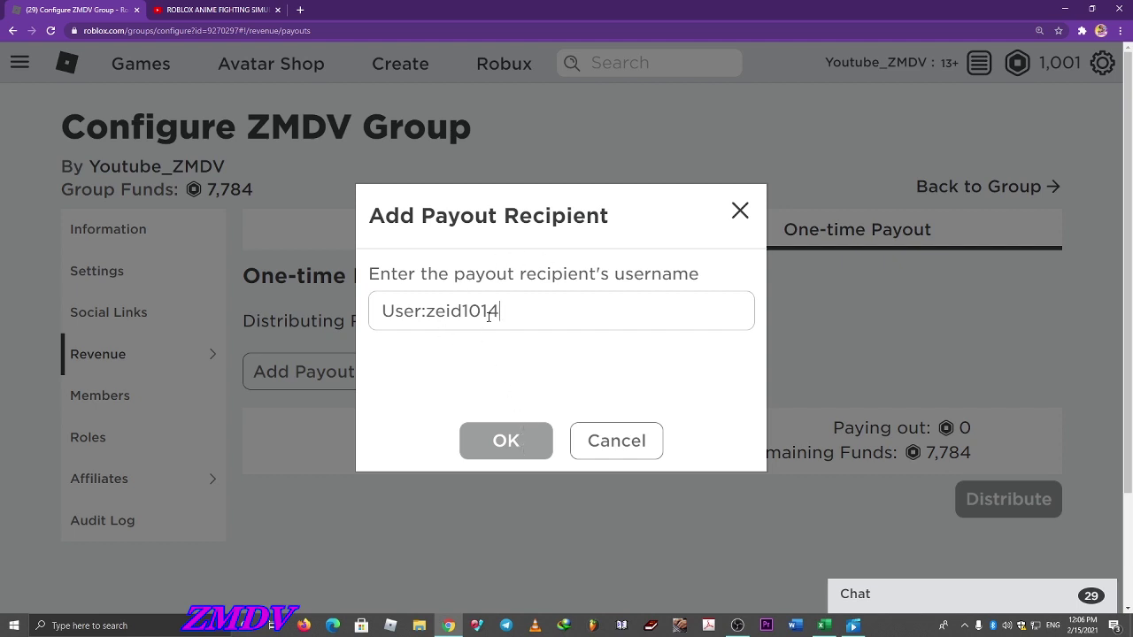
{"action": "left_click", "coordinate": [620, 443]}
- Check winner 13's username as a one-time payout recipient, removing the "User:" prefix from the pasted text
{"action": "left_click", "coordinate": [372, 366]}
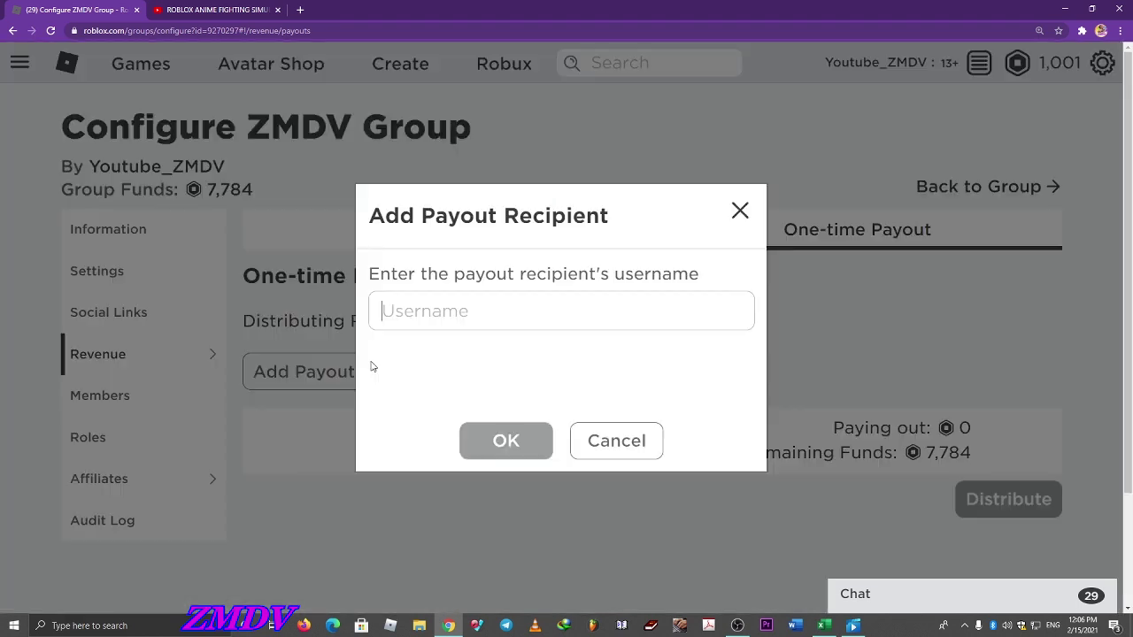
{"action": "key", "text": "ctrl+v"}
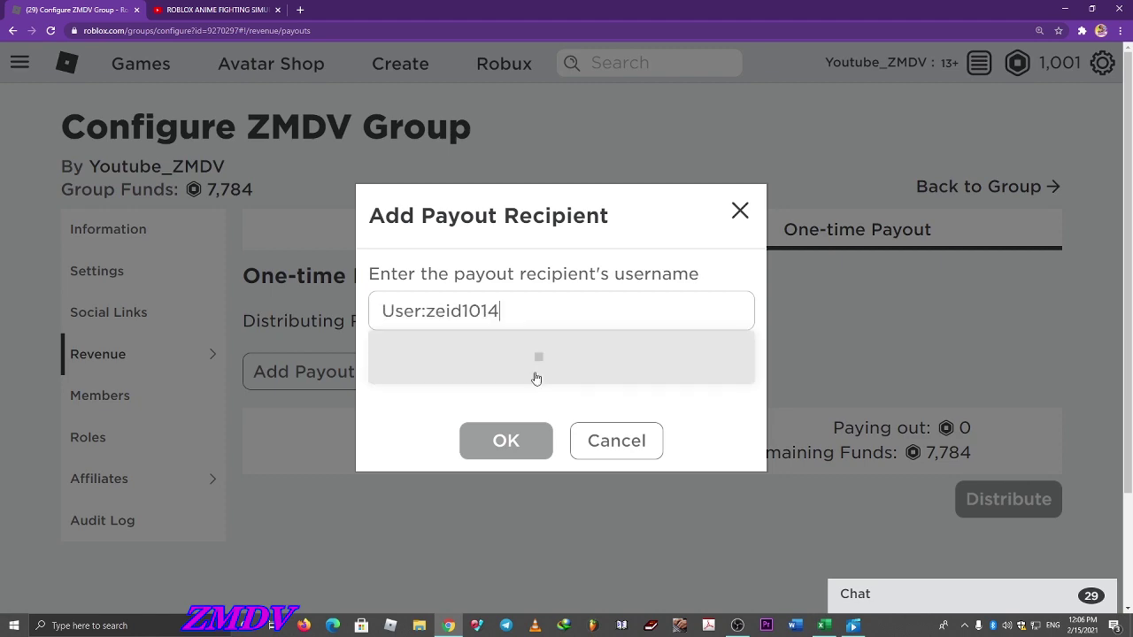
{"action": "key", "text": "alt+Tab"}
{"action": "key", "text": "alt+Tab"}
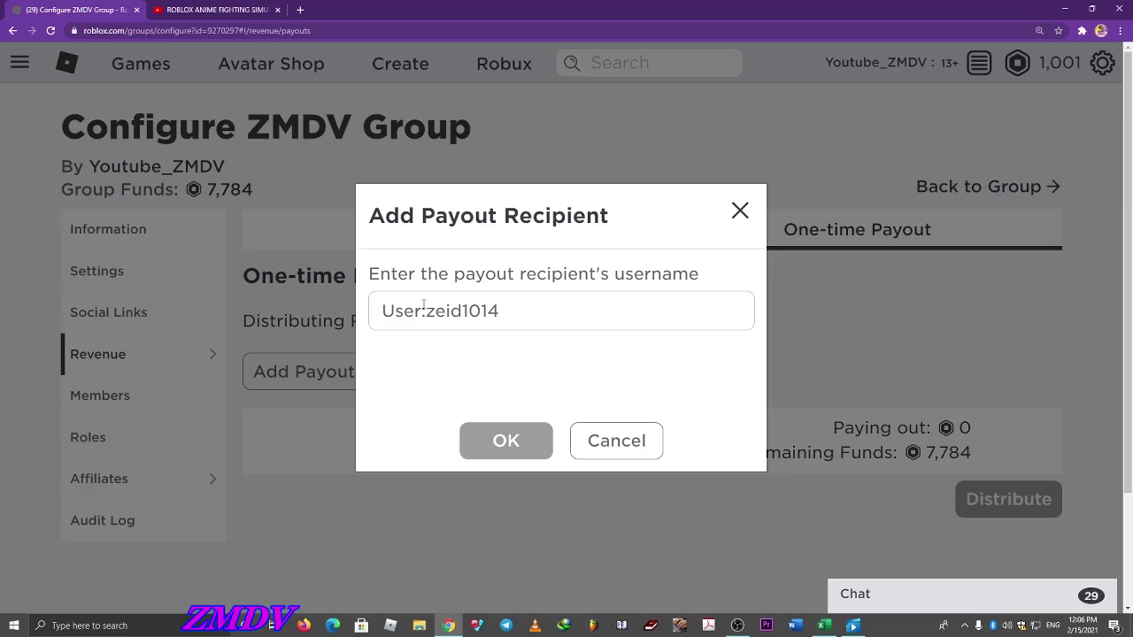
{"action": "key", "text": "ctrl+Left"}
{"action": "key", "text": "BackSpace"}
{"action": "key", "text": "BackSpace"}
{"action": "key", "text": "BackSpace"}
{"action": "key", "text": "BackSpace"}
{"action": "key", "text": "BackSpace"}
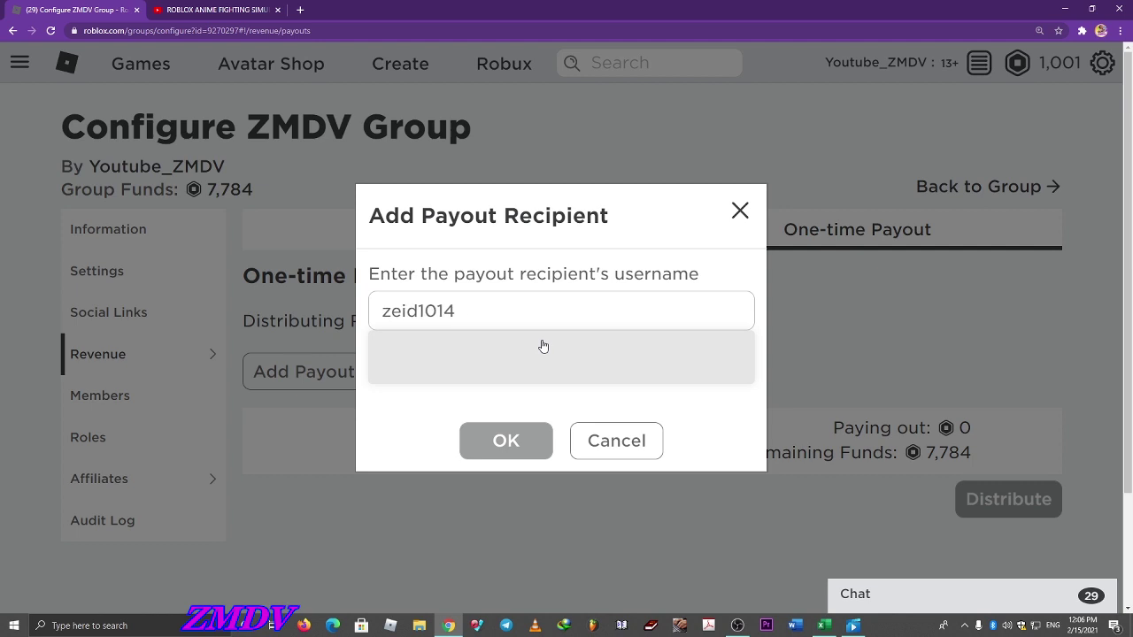
{"action": "left_click", "coordinate": [498, 356]}
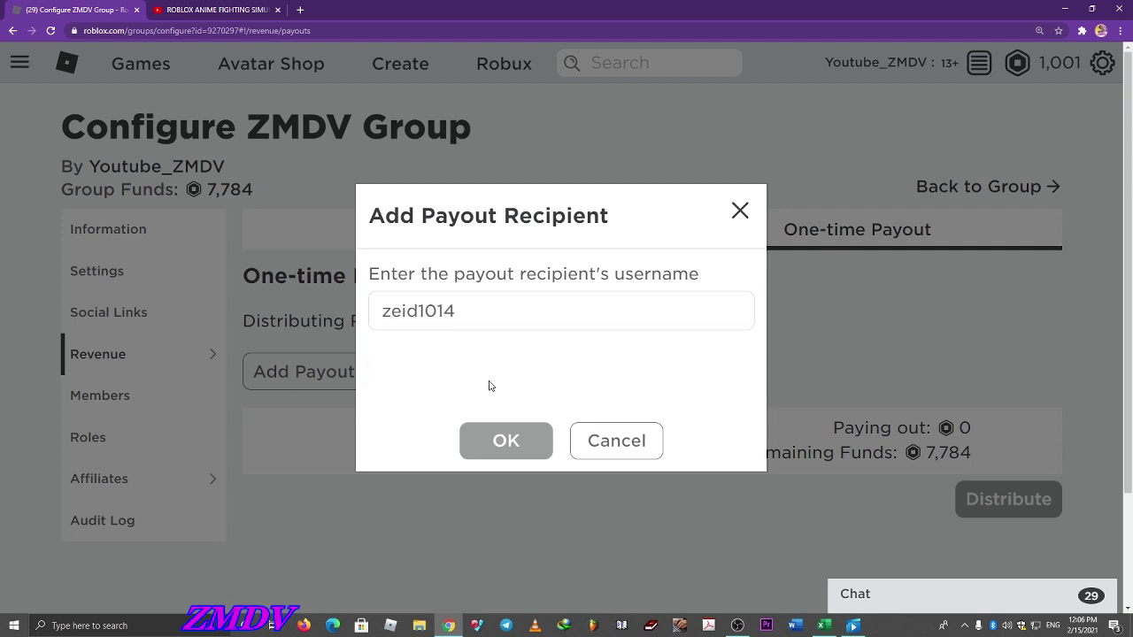
{"action": "key", "text": "ctrl+plus"}
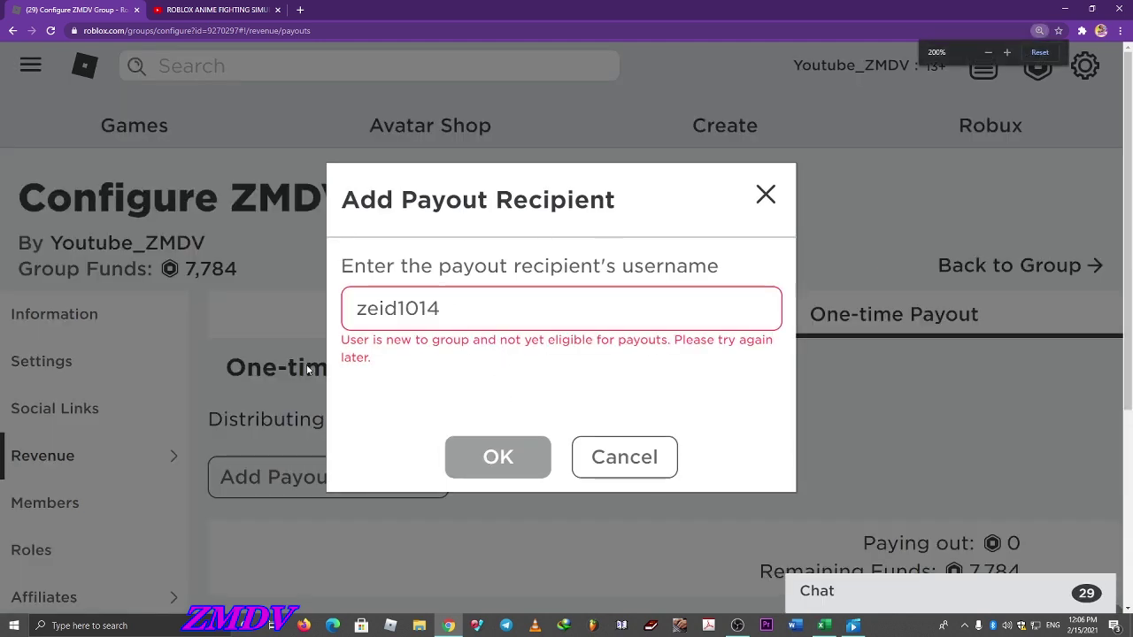
{"action": "key", "text": "ctrl+minus"}
{"action": "key", "text": "ctrl+minus"}
{"action": "key", "text": "ctrl+minus"}
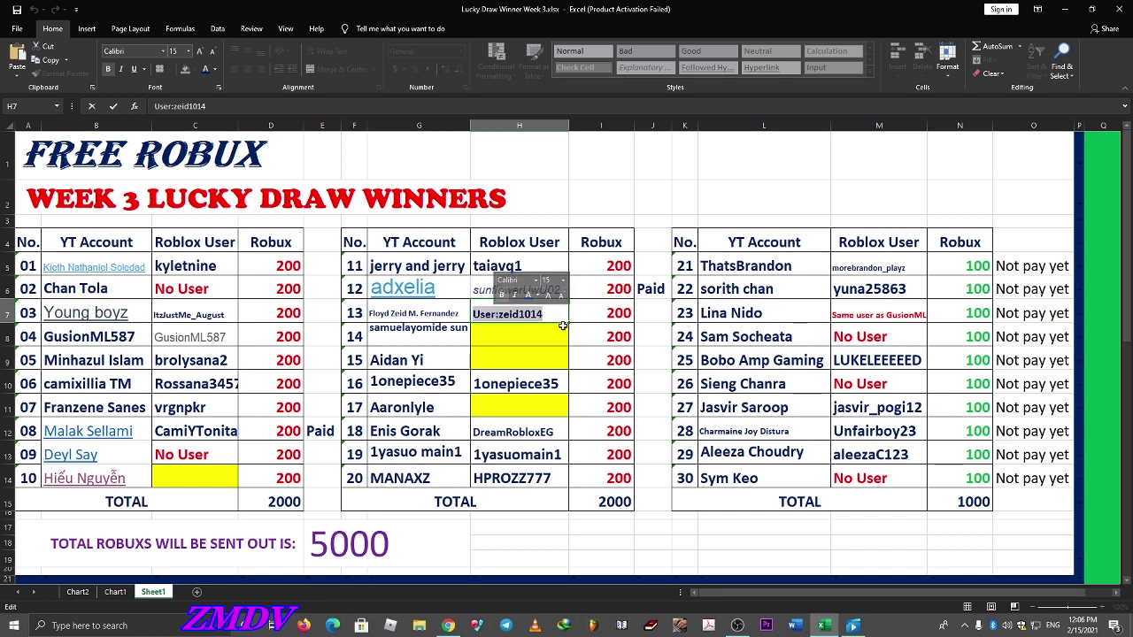
- Remove the "User:" prefix from winner 13's Roblox username in cell H7 of the Excel winners list
{"action": "key", "text": "Right"}
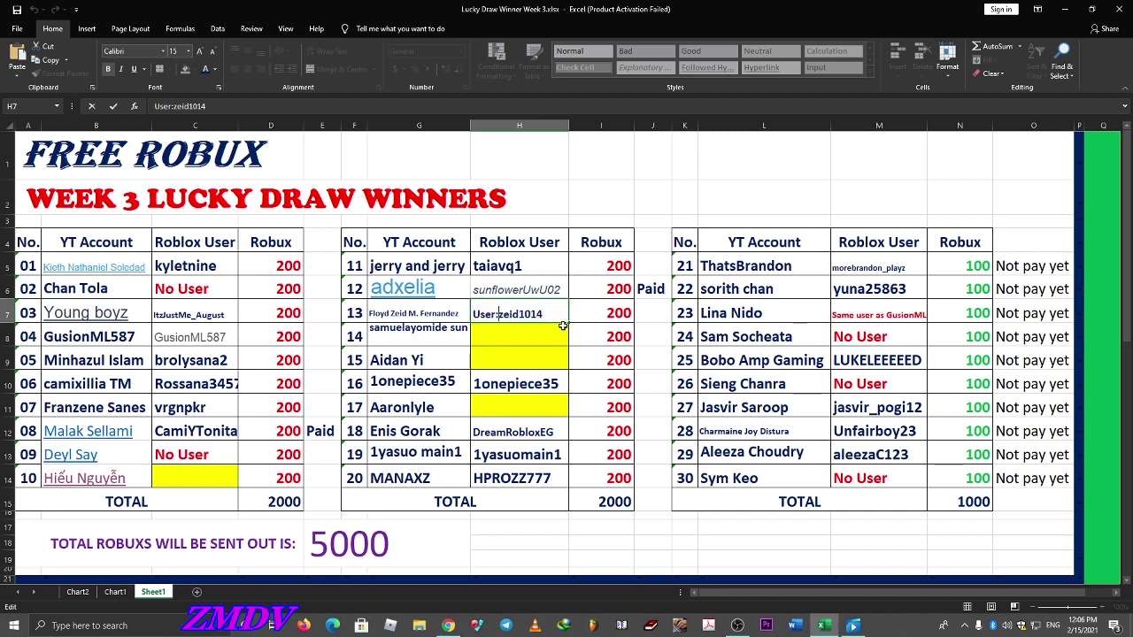
{"action": "key", "text": "BackSpace"}
{"action": "key", "text": "BackSpace"}
{"action": "key", "text": "BackSpace"}
{"action": "key", "text": "BackSpace"}
{"action": "key", "text": "BackSpace"}
{"action": "key", "text": "Return"}
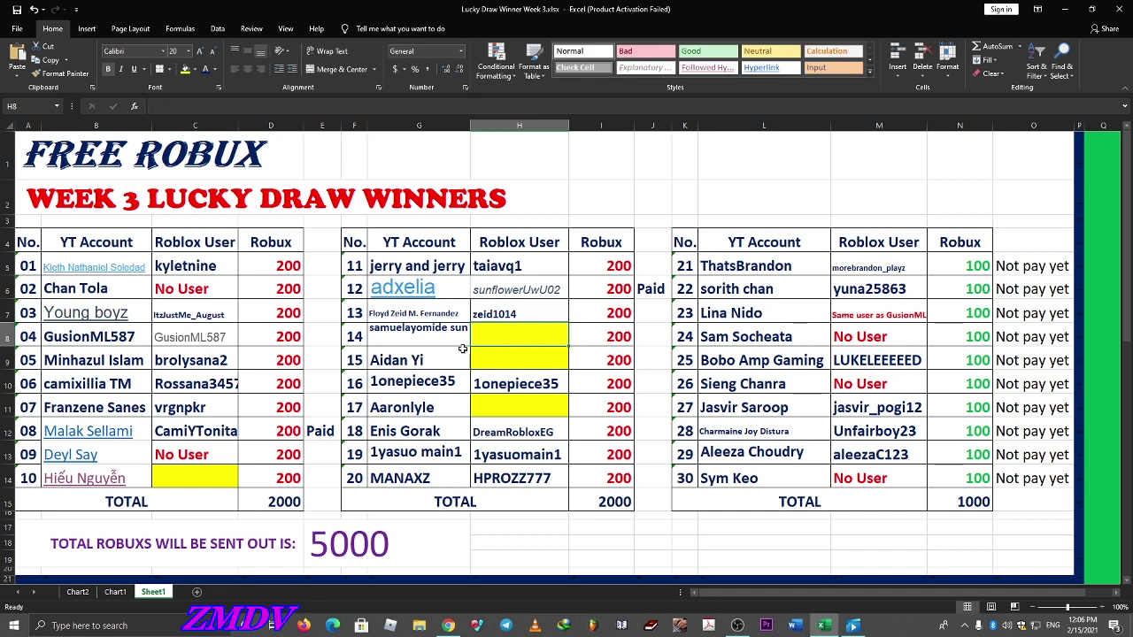
- Copy winner 16's Roblox username from cell H10, passing over winners 14 and 15, and return to the Roblox payout page
{"action": "left_click", "coordinate": [514, 384]}
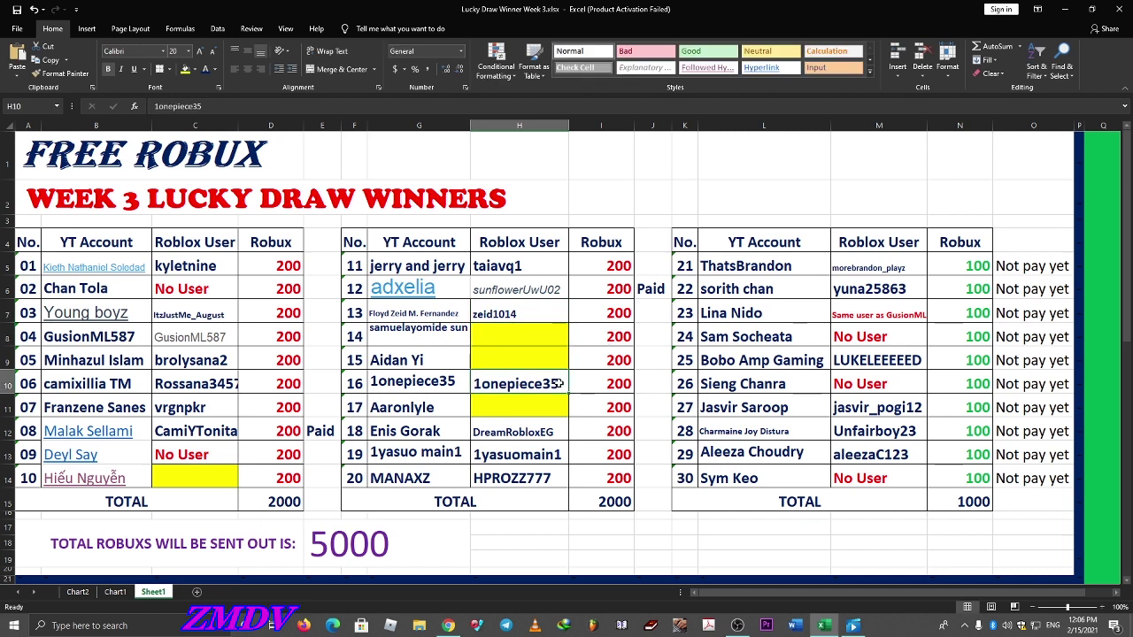
{"action": "left_click_drag", "start_coordinate": [560, 383], "coordinate": [454, 374]}
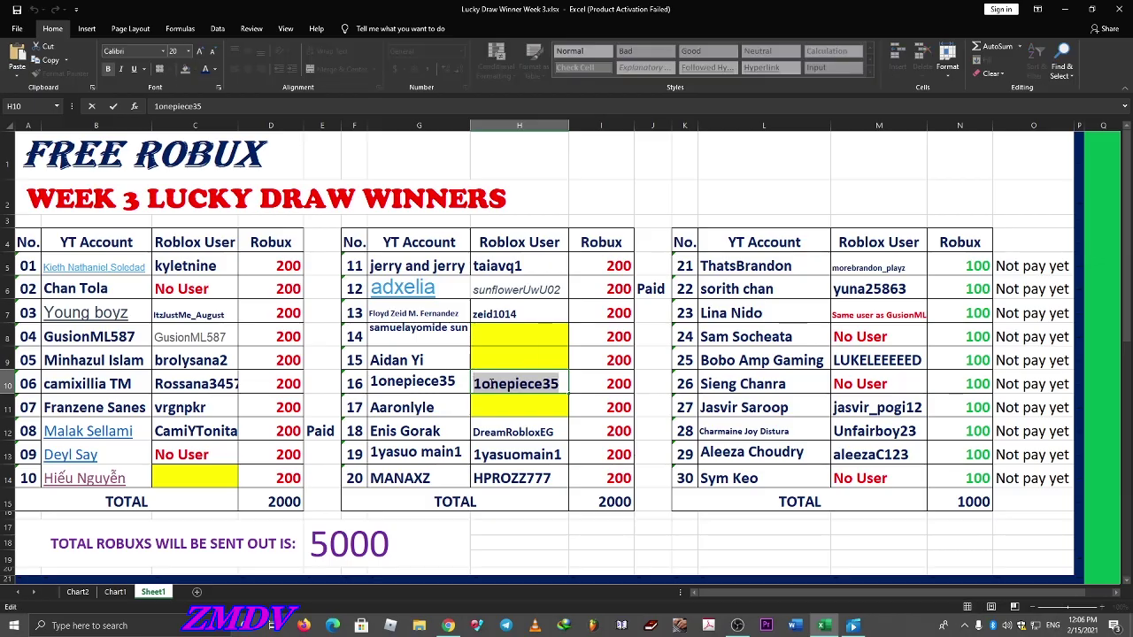
{"action": "key", "text": "alt+Tab"}
- Check winner 16's copied username as a one-time payout recipient, and cancel the entry
{"action": "left_click", "coordinate": [384, 276]}
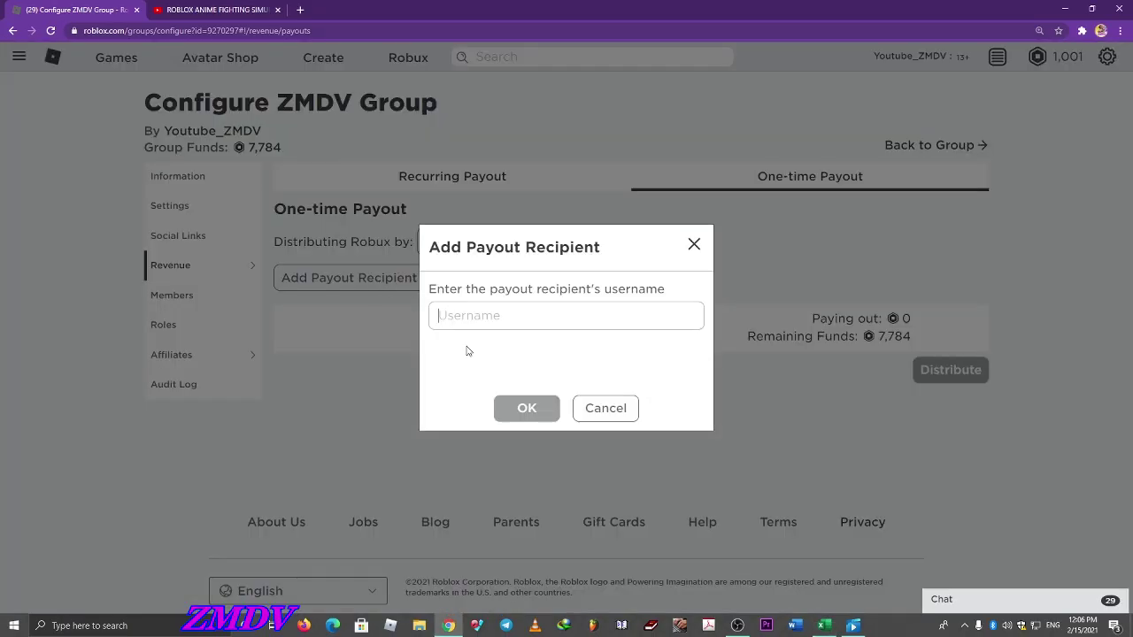
{"action": "key", "text": "ctrl+v"}
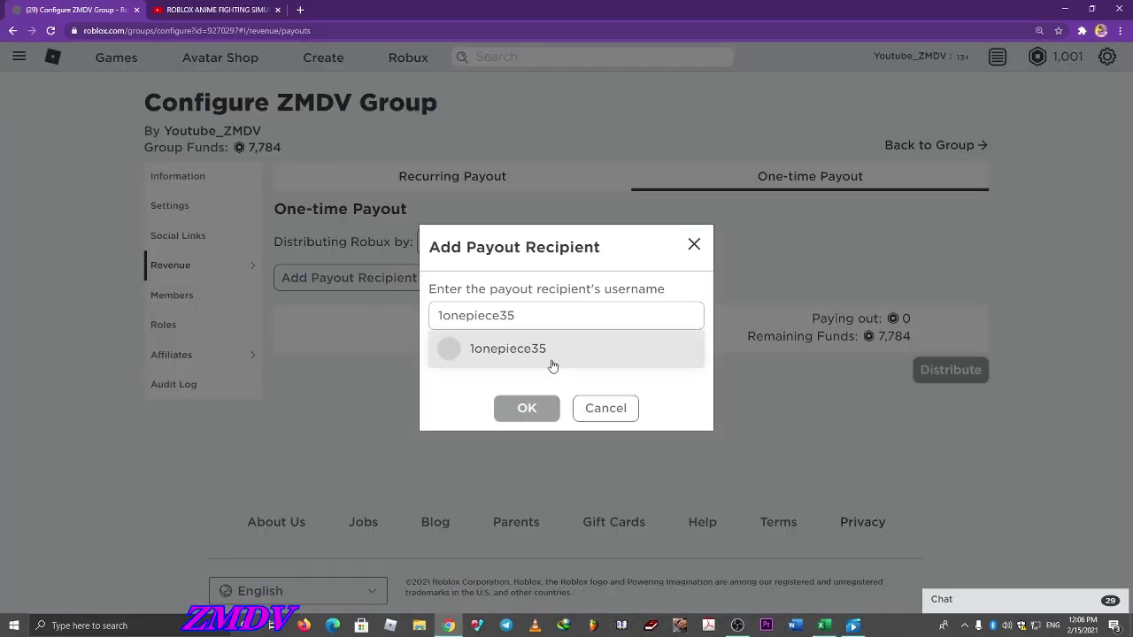
{"action": "left_click", "coordinate": [510, 356]}
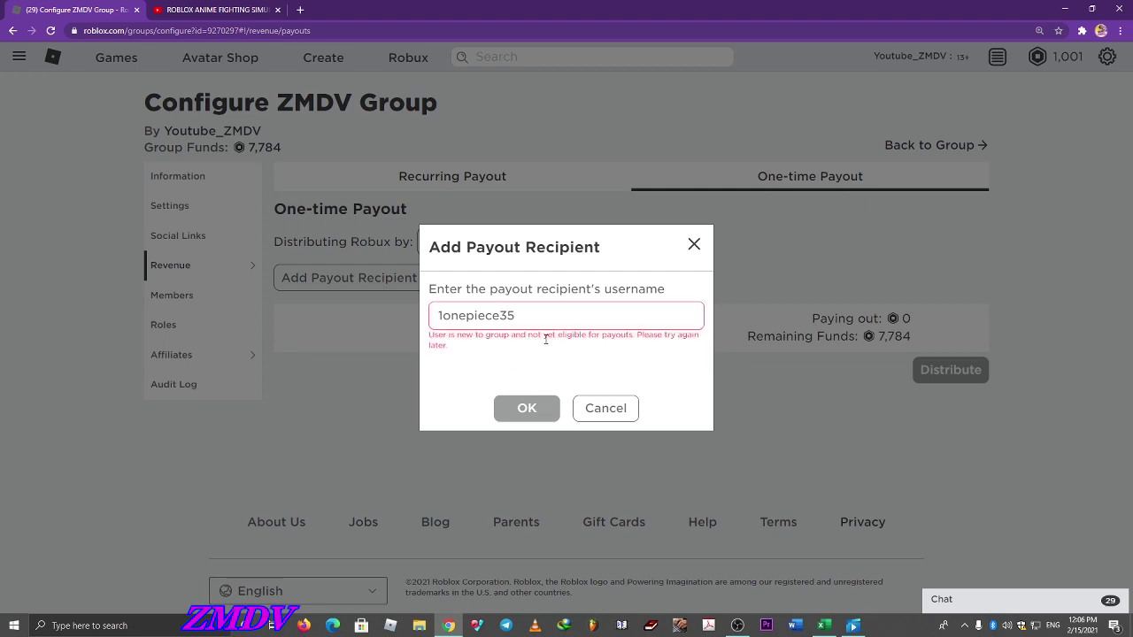
{"action": "key", "text": "ctrl+plus"}
{"action": "key", "text": "ctrl+plus"}
{"action": "key", "text": "ctrl+plus"}
{"action": "key", "text": "ctrl+plus"}
{"action": "key", "text": "ctrl+plus"}
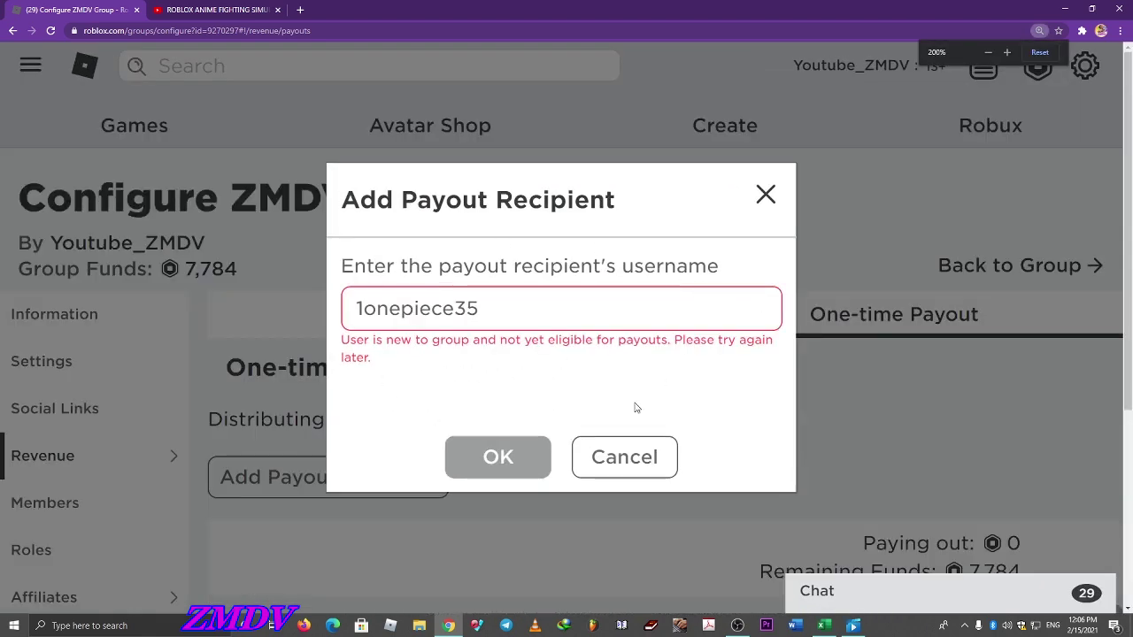
{"action": "key", "text": "ctrl+minus"}
{"action": "key", "text": "ctrl+minus"}
{"action": "key", "text": "ctrl+minus"}
{"action": "left_click", "coordinate": [613, 406]}
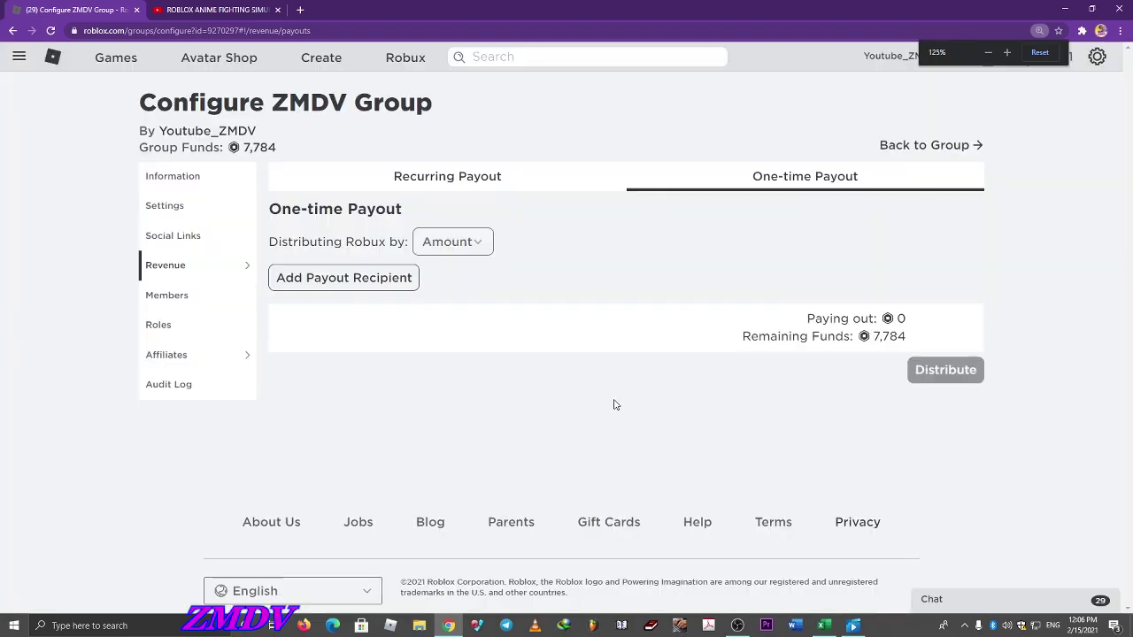
- Copy winner 18's Roblox username from cell H12 in Excel, passing over winner 17, and return to the Roblox payout page
{"action": "key", "text": "alt+Tab"}
{"action": "left_click", "coordinate": [487, 409]}
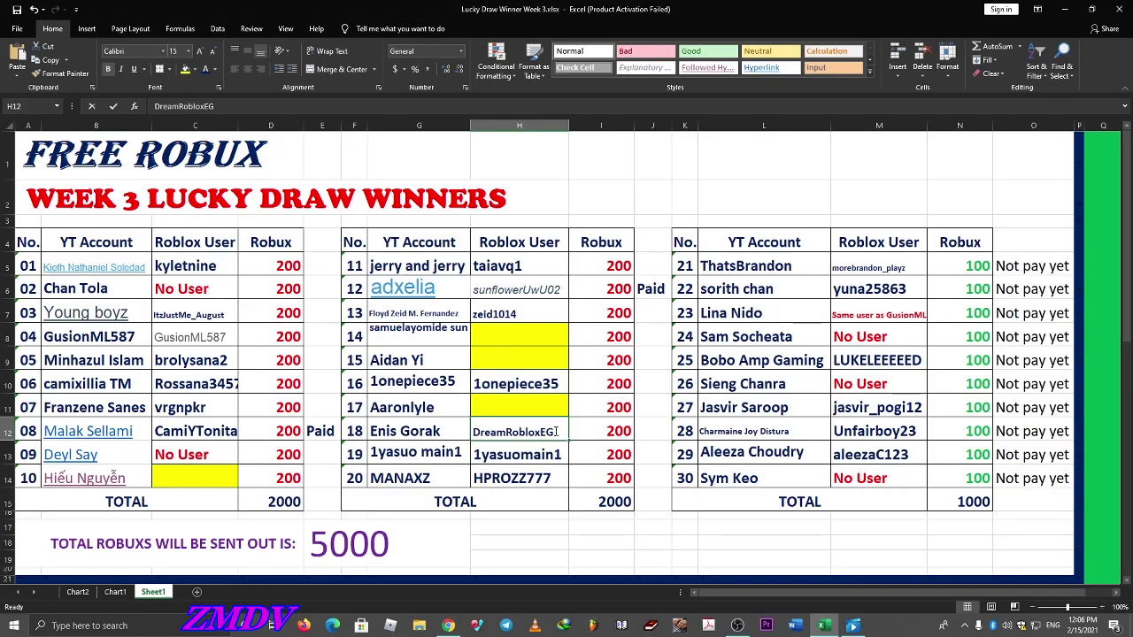
{"action": "double_click", "coordinate": [559, 432]}
{"action": "key", "text": "ctrl+c"}
{"action": "key", "text": "alt+Tab"}
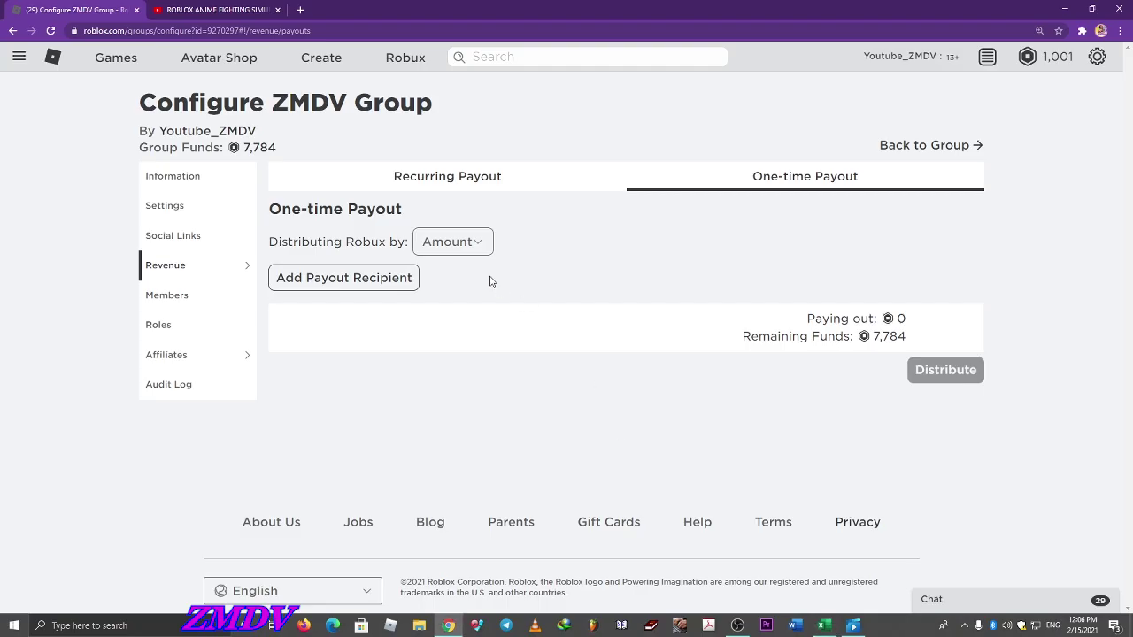
- Check winner 18's copied username as a one-time payout recipient for the group
{"action": "left_click", "coordinate": [376, 279]}
{"action": "left_click", "coordinate": [472, 318]}
{"action": "key", "text": "ctrl+v"}
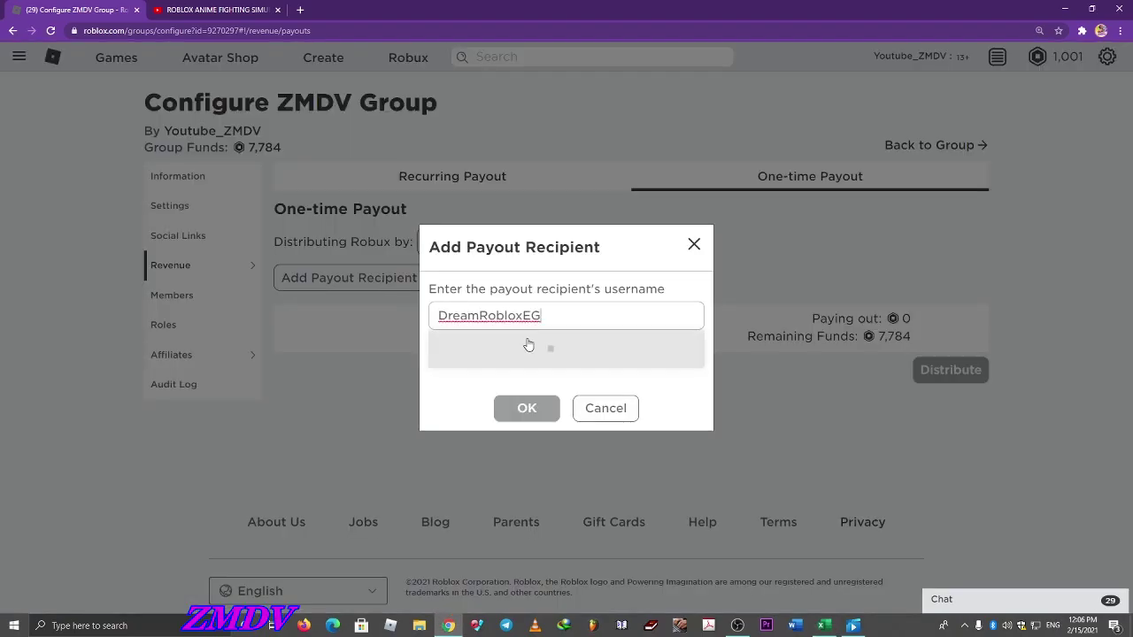
{"action": "left_click", "coordinate": [534, 354]}
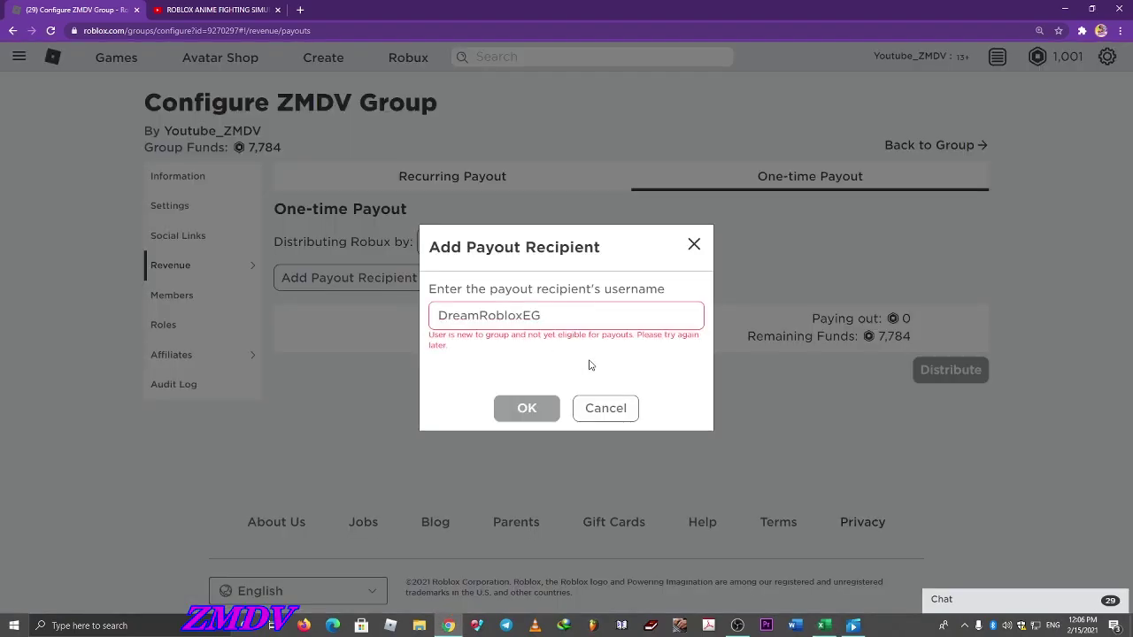
- Examine the eligibility result for winner 18's username, and cancel the payout recipient entry
{"action": "scroll", "coordinate": [607, 362], "scroll_direction": "up", "scroll_amount": 6}
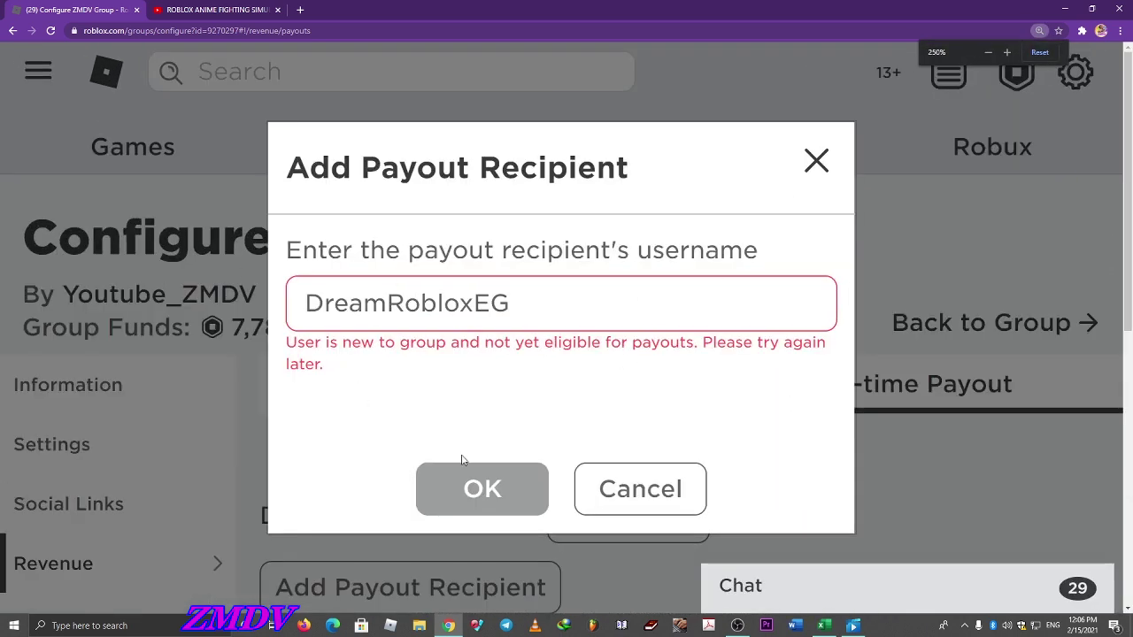
{"action": "left_click", "coordinate": [636, 494]}
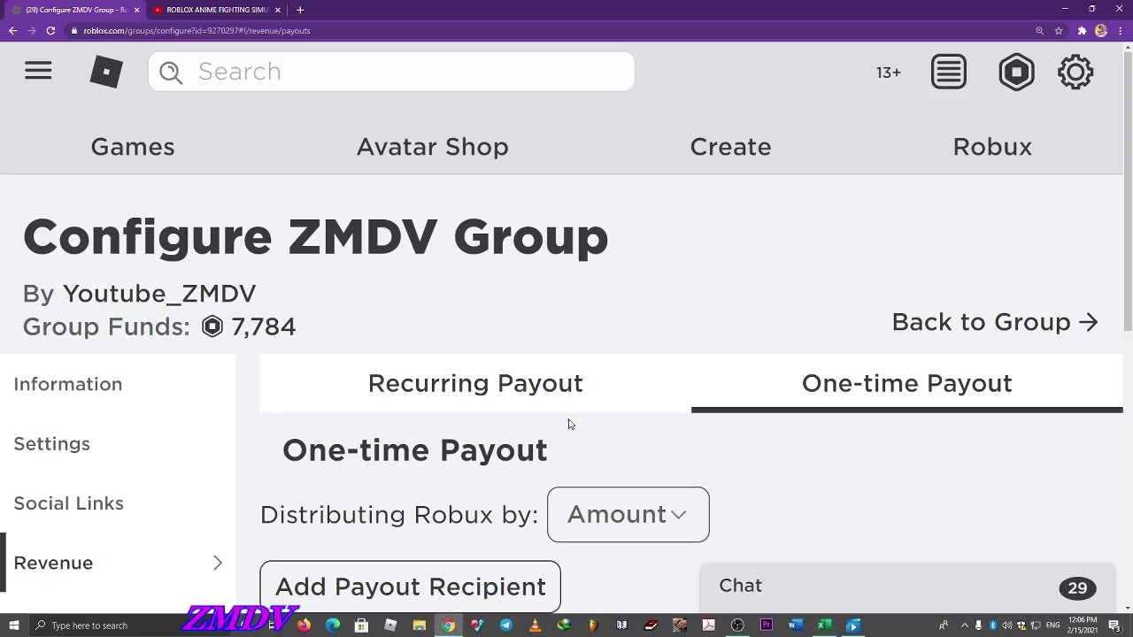
{"action": "scroll", "coordinate": [569, 424], "scroll_direction": "down", "scroll_amount": 3}
- Copy winner 19's Roblox username from cell H13 in Excel, and return to the Roblox payout page
{"action": "key", "text": "alt+Tab"}
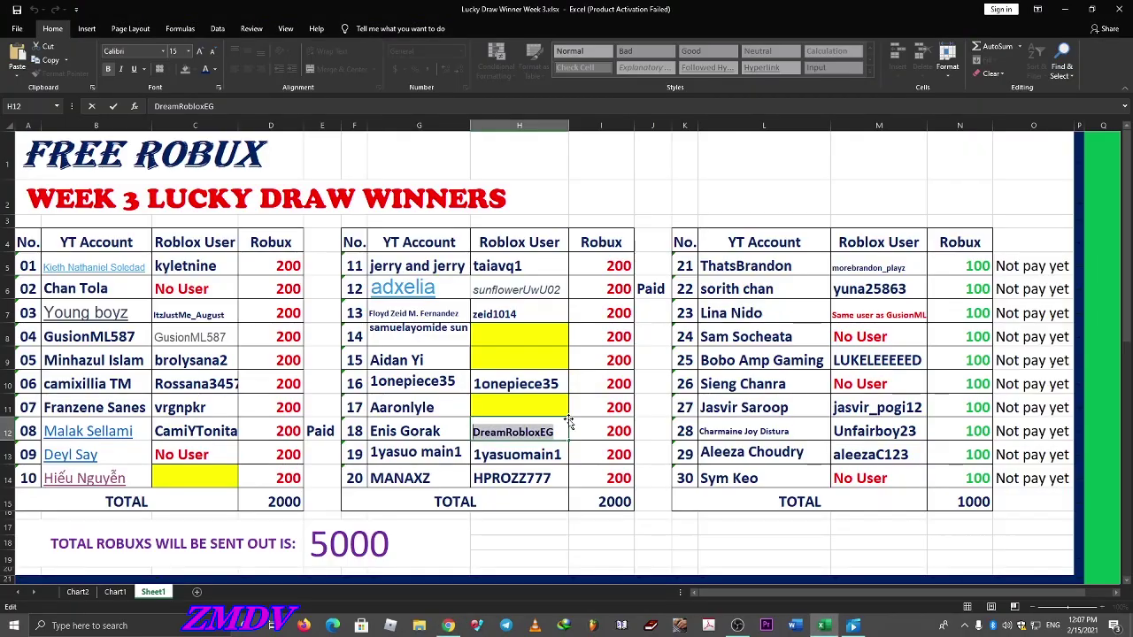
{"action": "left_click", "coordinate": [520, 450]}
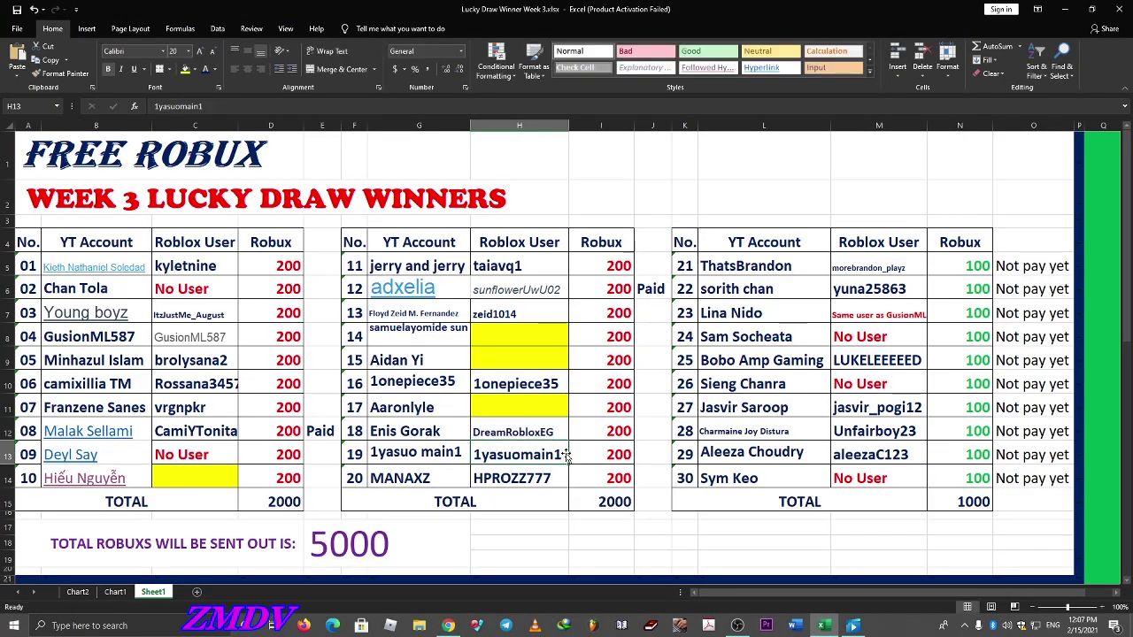
{"action": "double_click", "coordinate": [564, 452]}
{"action": "key", "text": "ctrl+c"}
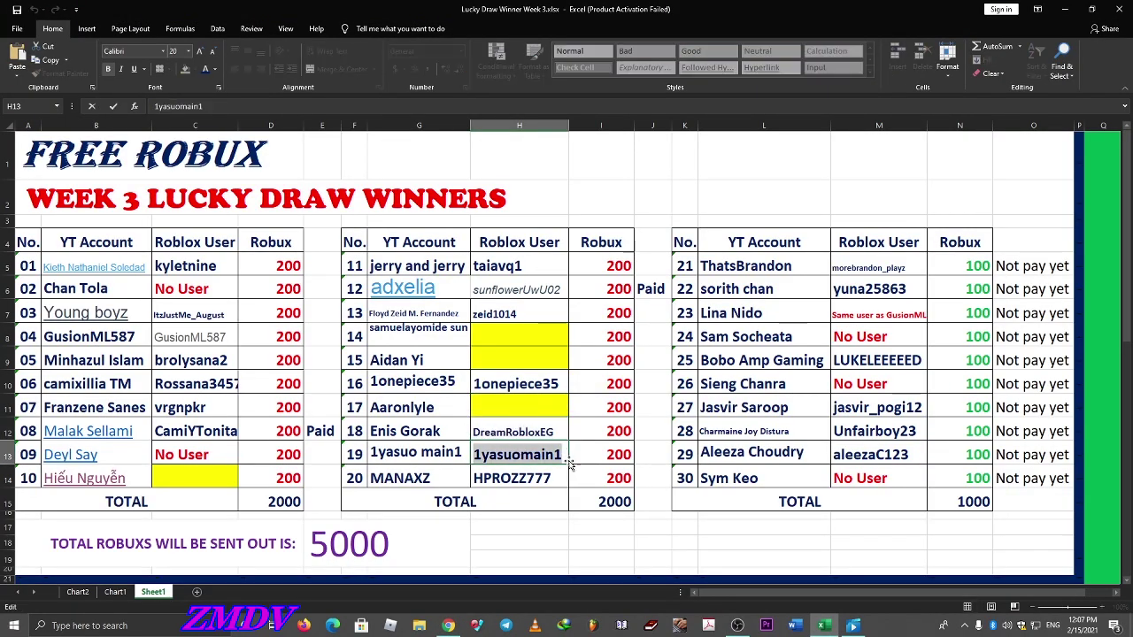
{"action": "key", "text": "alt+Tab"}
- Check winner 19's copied username as a one-time payout recipient, and cancel the entry
{"action": "left_click", "coordinate": [365, 326]}
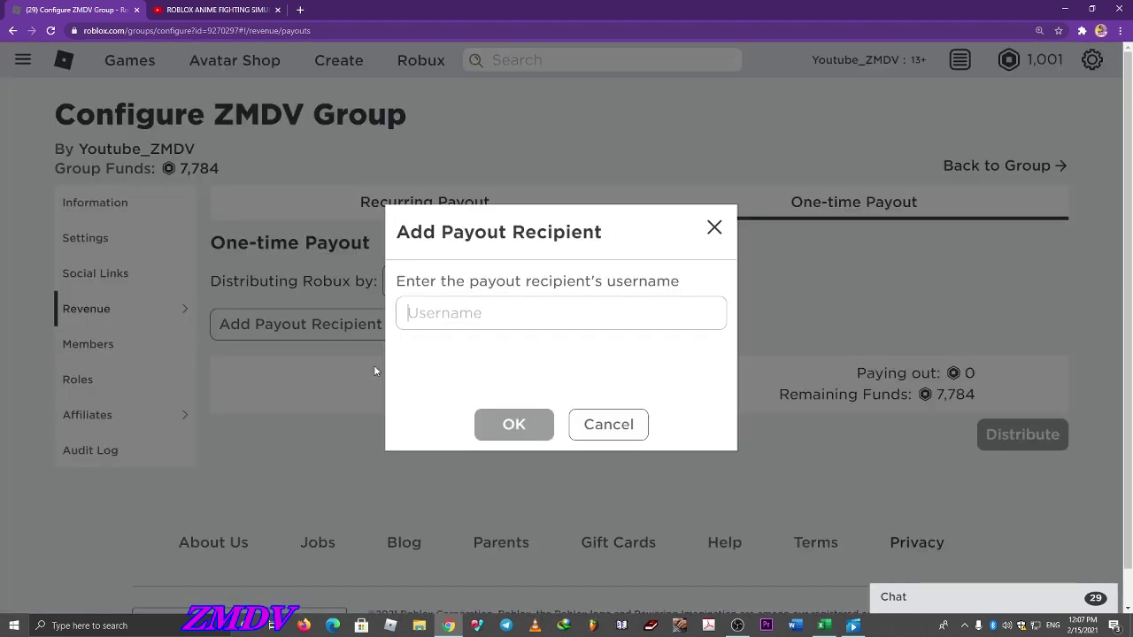
{"action": "left_click", "coordinate": [448, 313]}
{"action": "key", "text": "ctrl+v"}
{"action": "left_click", "coordinate": [478, 358]}
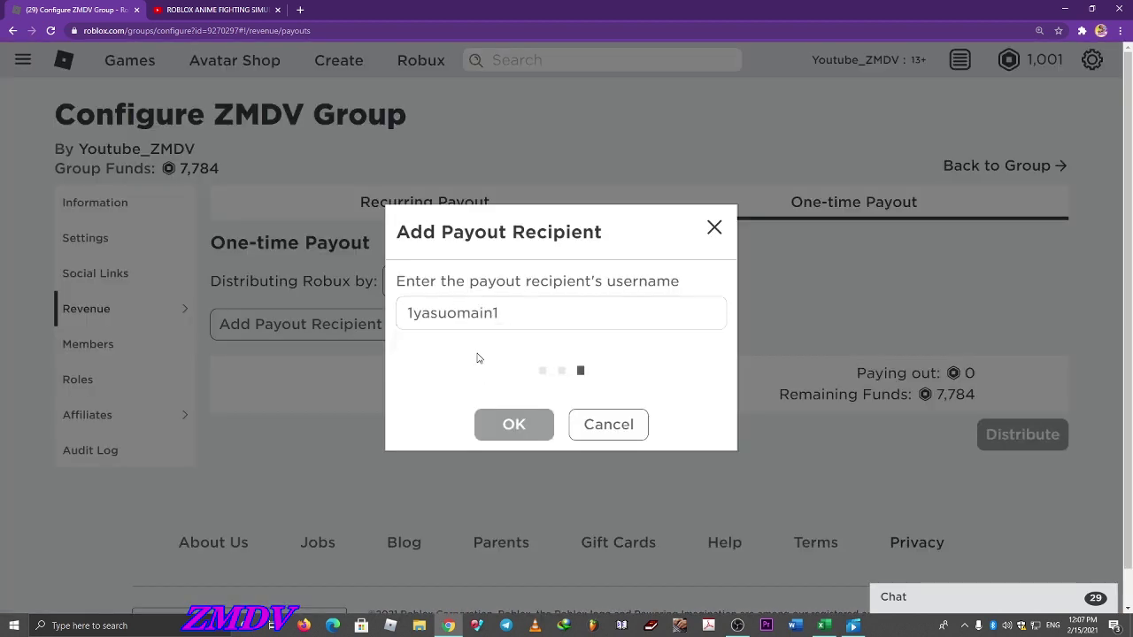
{"action": "scroll", "coordinate": [489, 313], "scroll_direction": "up", "scroll_amount": 5, "text": "ctrl"}
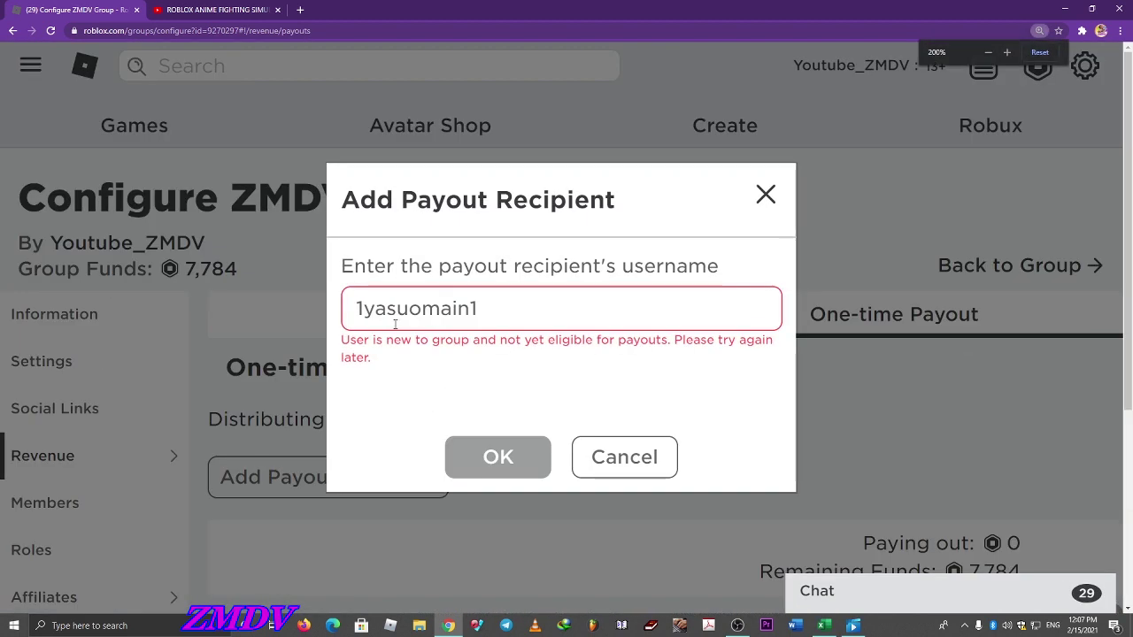
{"action": "scroll", "coordinate": [440, 339], "scroll_direction": "down", "scroll_amount": 5, "text": "ctrl"}
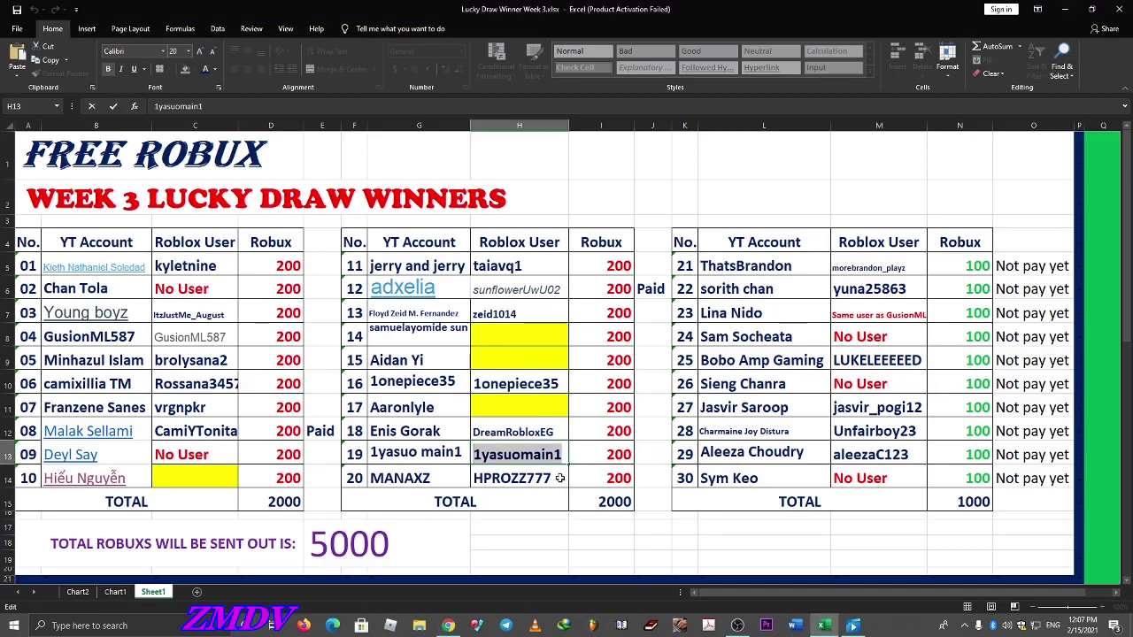
- Copy winner 20's Roblox username from cell H14 in Excel and check it as a one-time payout recipient in Roblox, cancelling the entry
{"action": "left_click", "coordinate": [560, 478]}
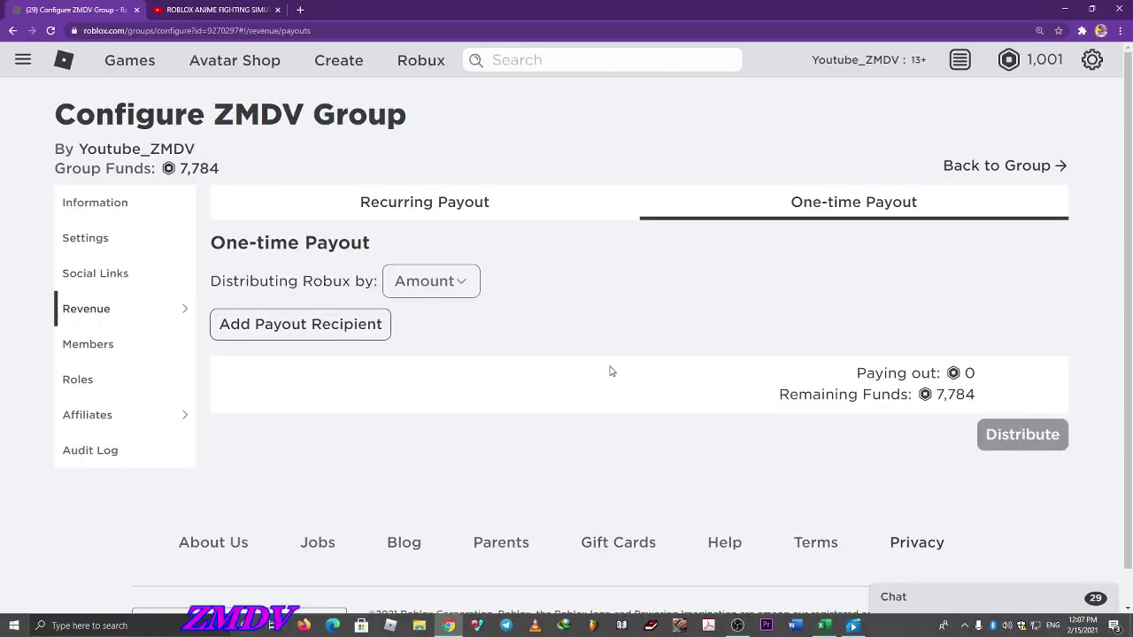
{"action": "left_click", "coordinate": [367, 325]}
{"action": "type", "text": "HPROZZ777"}
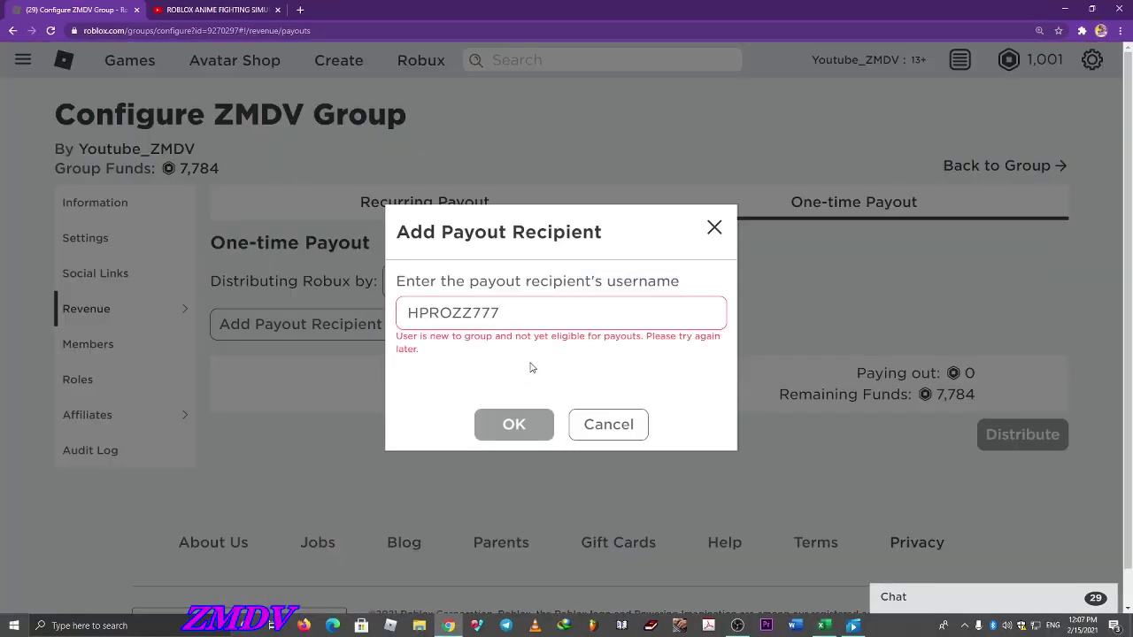
{"action": "scroll", "coordinate": [600, 324], "scroll_direction": "up", "scroll_amount": 3}
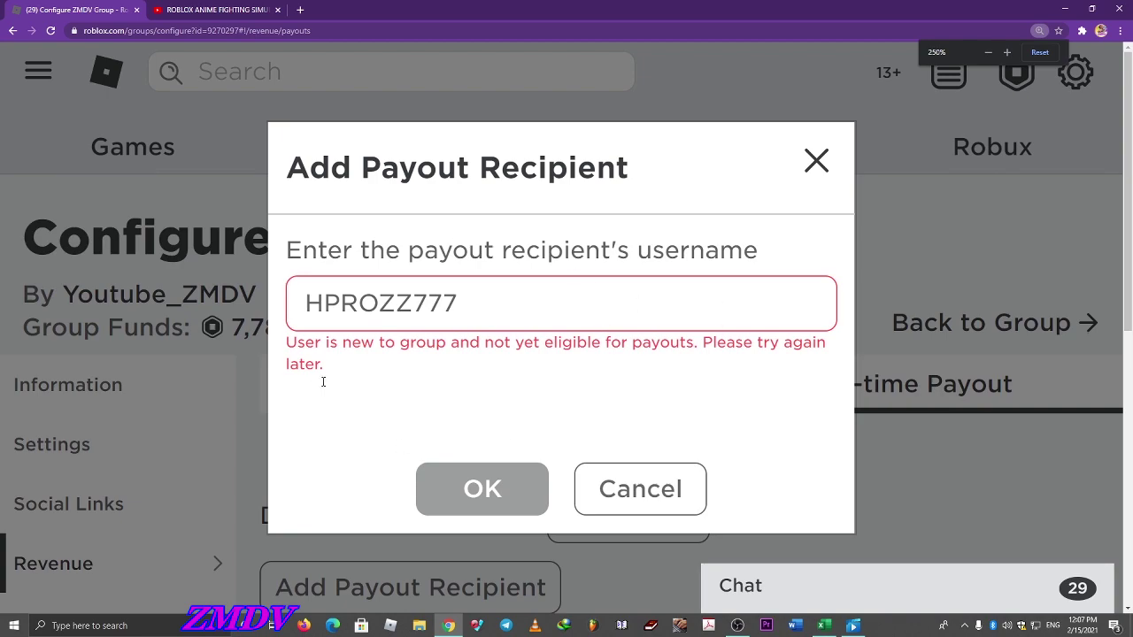
{"action": "scroll", "coordinate": [628, 487], "scroll_direction": "down", "scroll_amount": 3}
- Copy winner 21's Roblox username from cell M5 in Excel, and return to the Roblox payout page
{"action": "key", "text": "alt+Tab"}
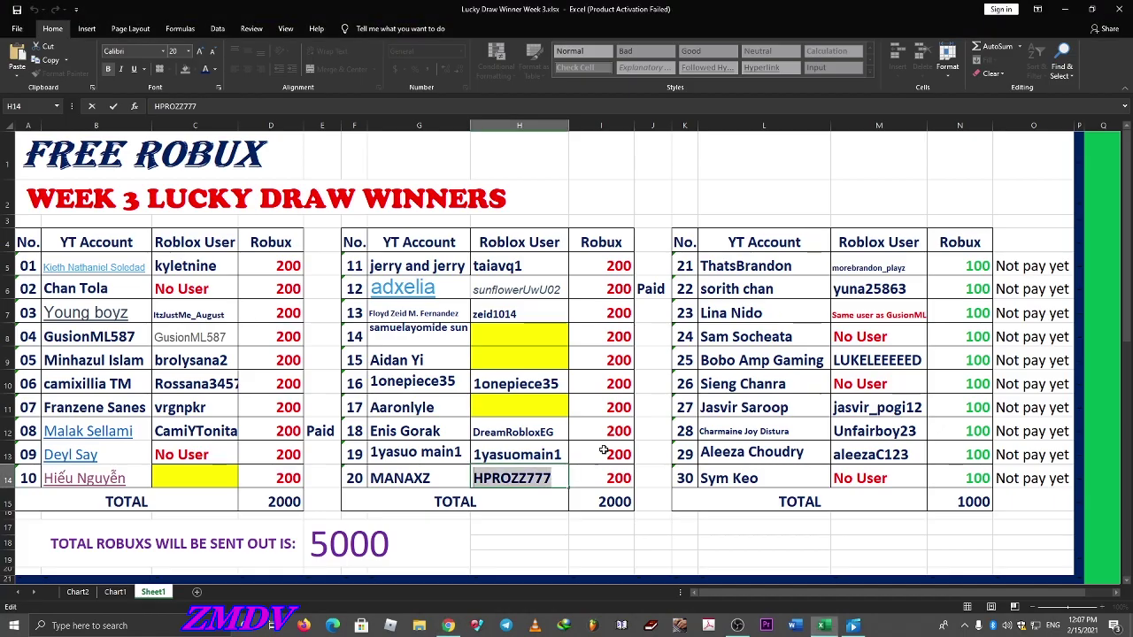
{"action": "left_click", "coordinate": [734, 265]}
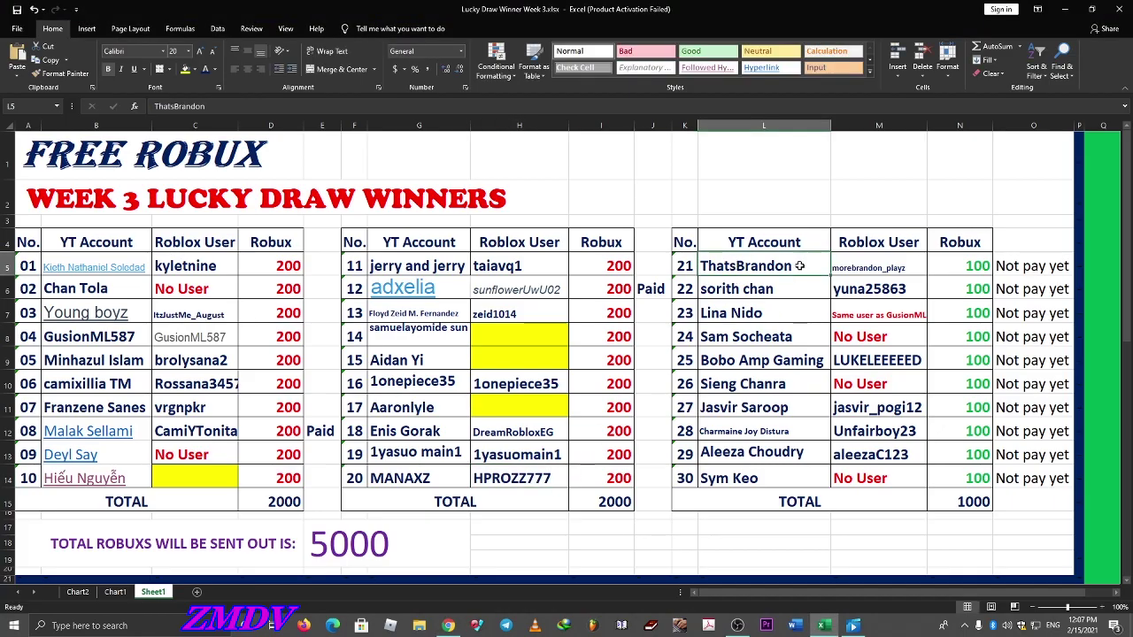
{"action": "left_click", "coordinate": [912, 266]}
{"action": "double_click", "coordinate": [913, 265]}
{"action": "left_click_drag", "start_coordinate": [913, 266], "coordinate": [751, 264]}
{"action": "key", "text": "ctrl+c"}
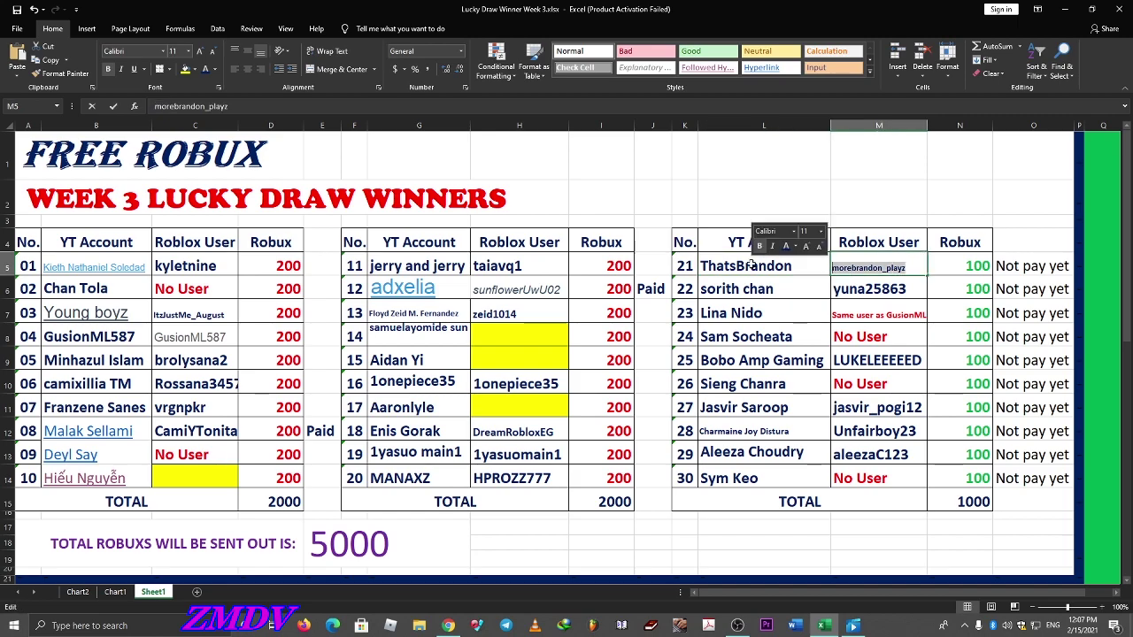
{"action": "key", "text": "alt+Tab"}
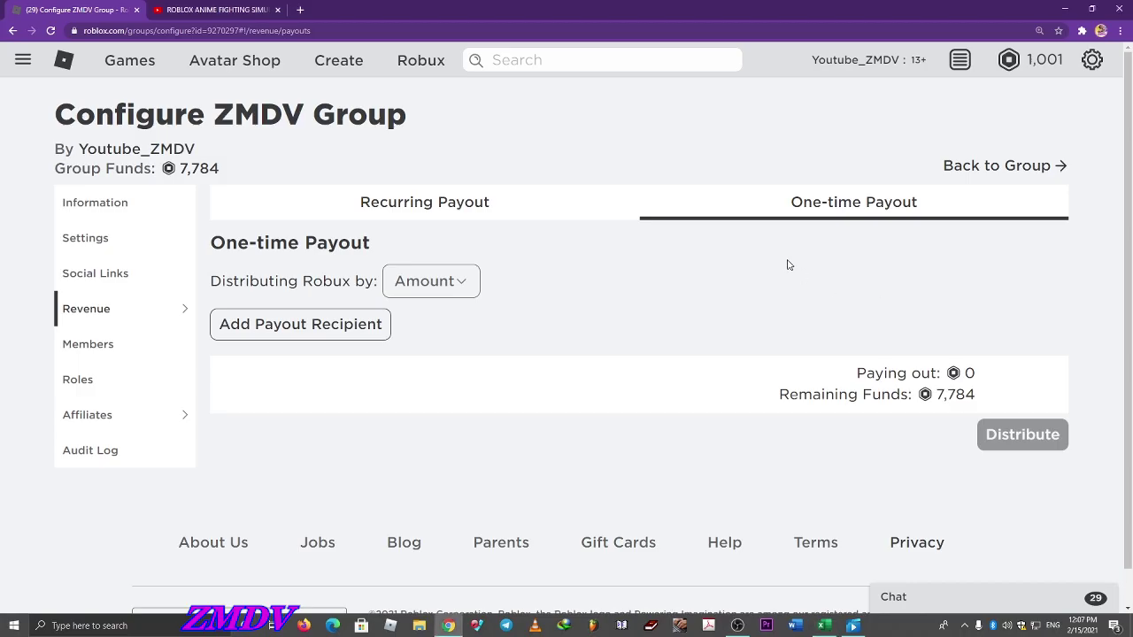
- Check winner 21's copied username as a one-time payout recipient, and cancel the entry
{"action": "left_click", "coordinate": [354, 323]}
{"action": "left_click", "coordinate": [469, 317]}
{"action": "key", "text": "ctrl+v"}
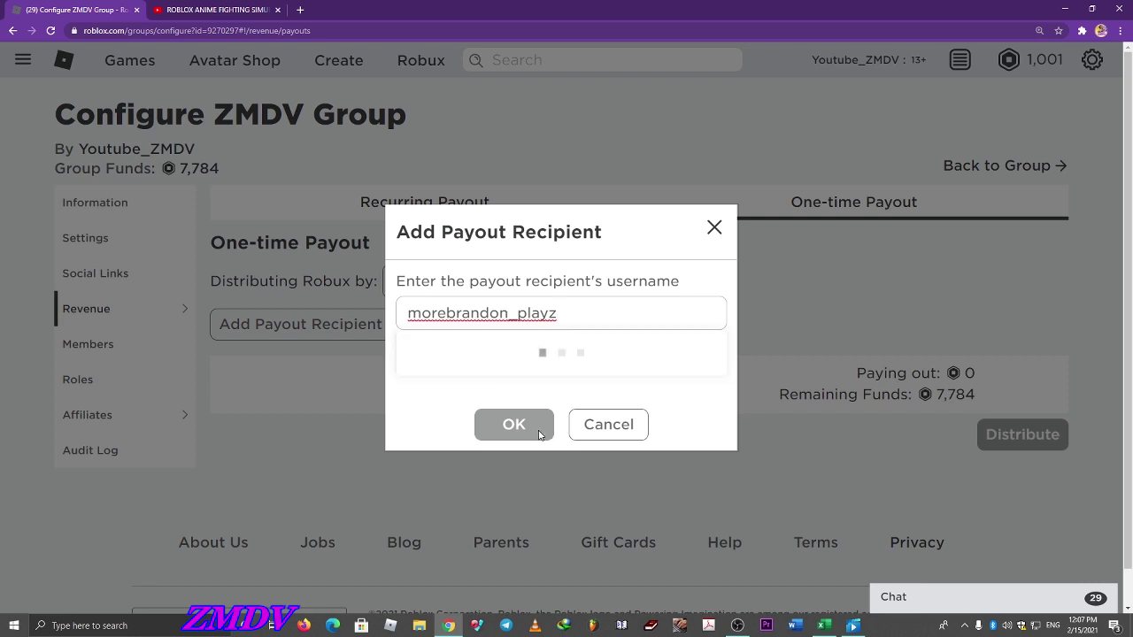
{"action": "left_click", "coordinate": [509, 355]}
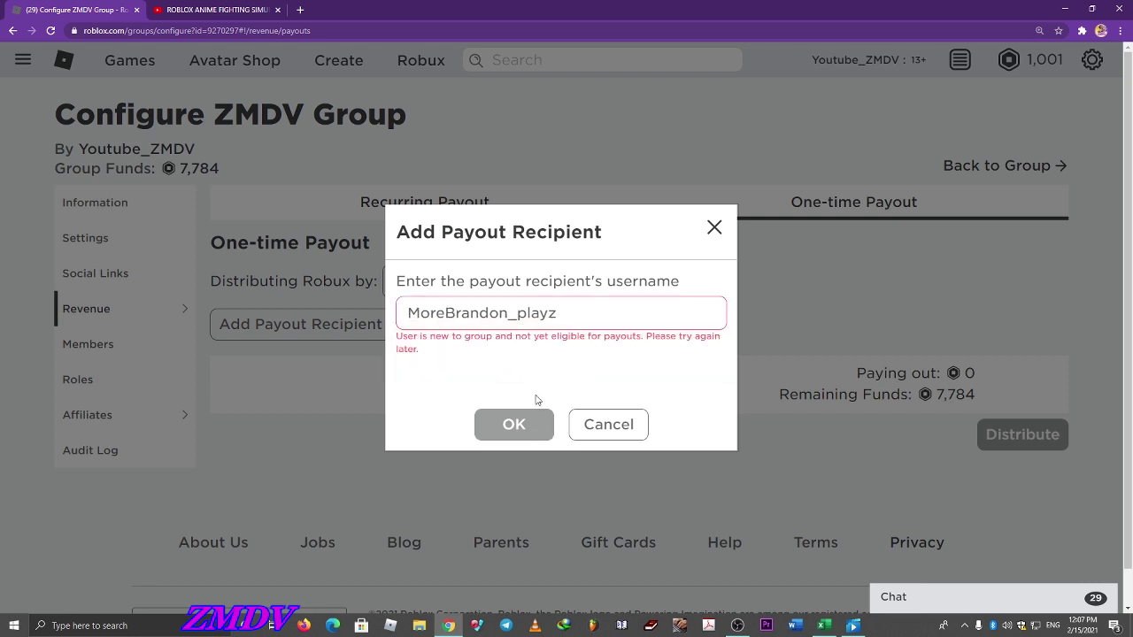
{"action": "key", "text": "ctrl+plus"}
{"action": "key", "text": "ctrl+0"}
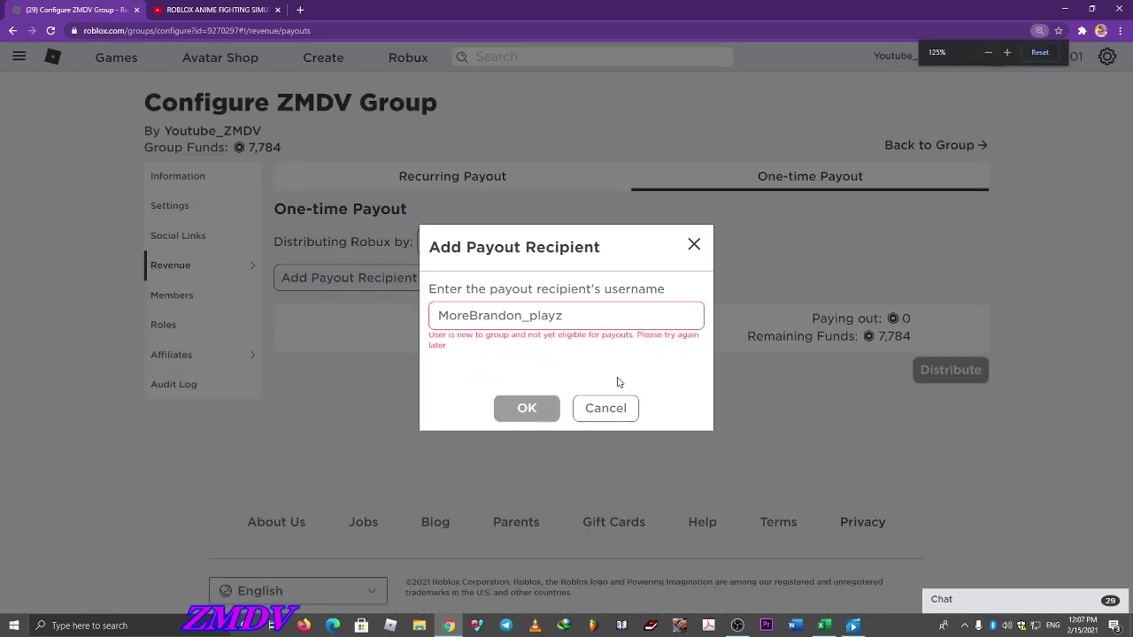
{"action": "left_click", "coordinate": [605, 410]}
- Copy winner 22's Roblox username from cell M6 in Excel, and return to the Roblox payout page
{"action": "key", "text": "alt+Tab"}
{"action": "left_click", "coordinate": [885, 292]}
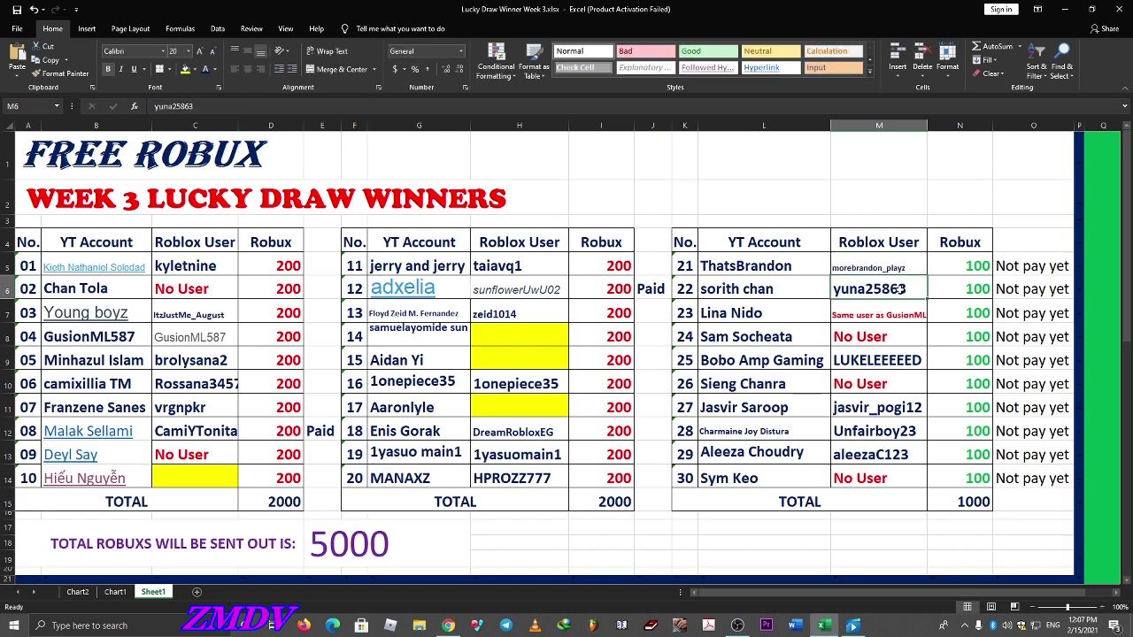
{"action": "double_click", "coordinate": [886, 289]}
{"action": "key", "text": "ctrl+c"}
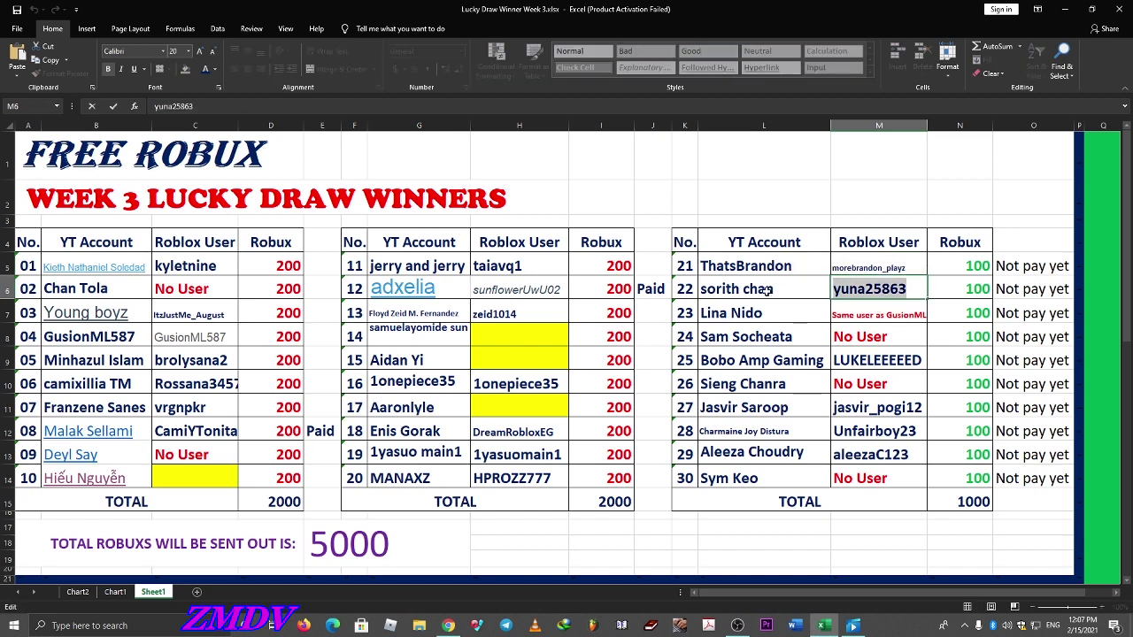
{"action": "key", "text": "alt+Tab"}
- Check winner 22's copied username as a one-time payout recipient, and cancel the entry
{"action": "left_click", "coordinate": [387, 277]}
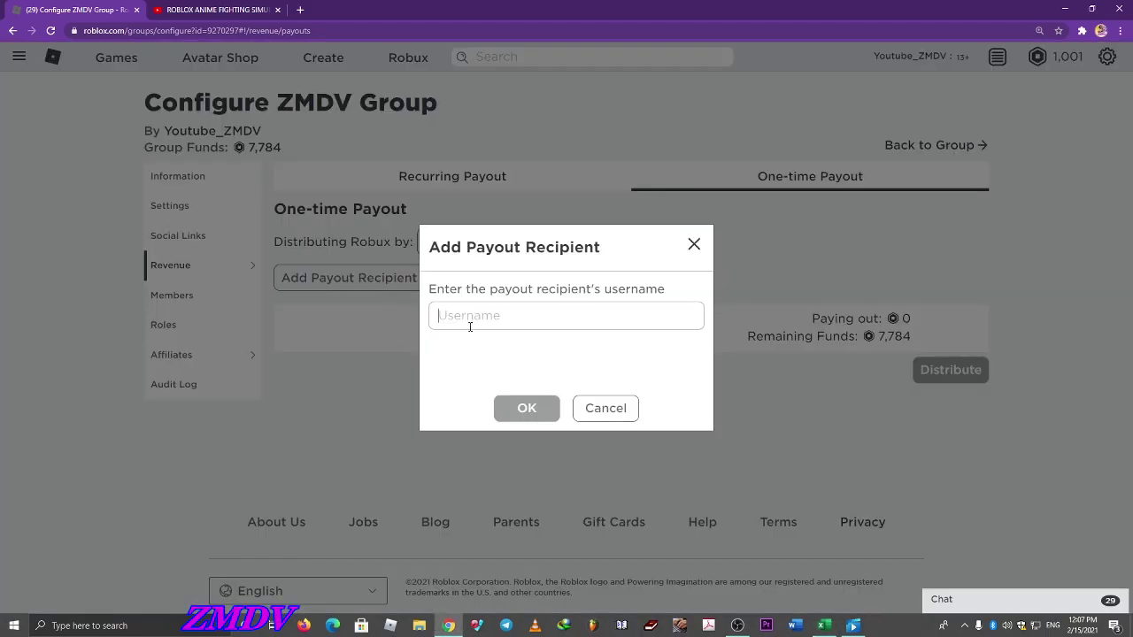
{"action": "key", "text": "ctrl+v"}
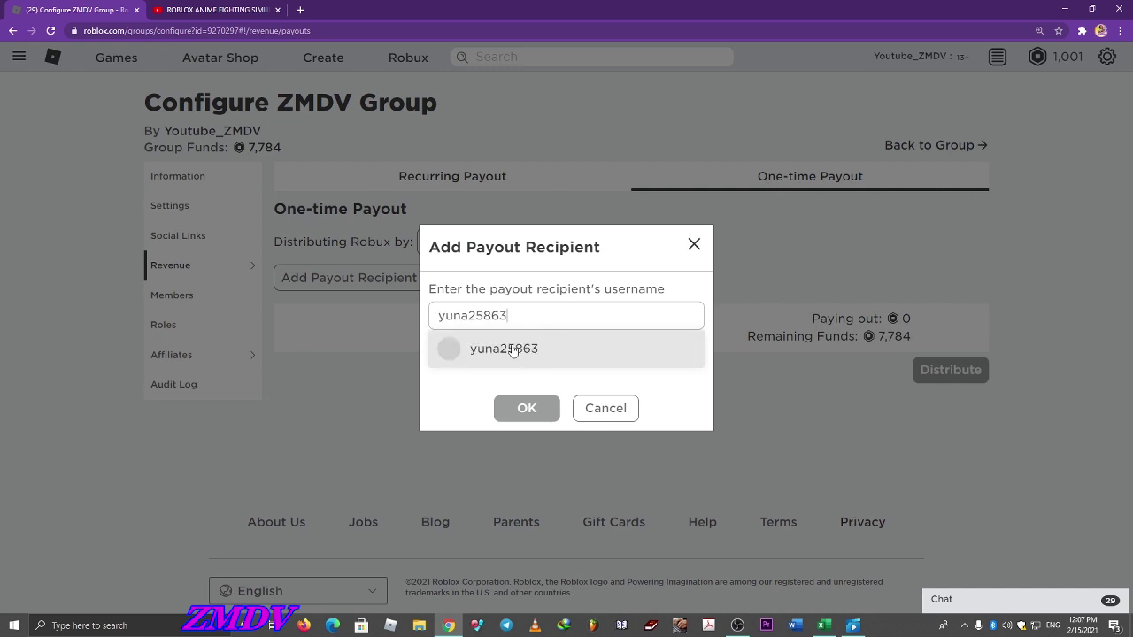
{"action": "left_click", "coordinate": [516, 350]}
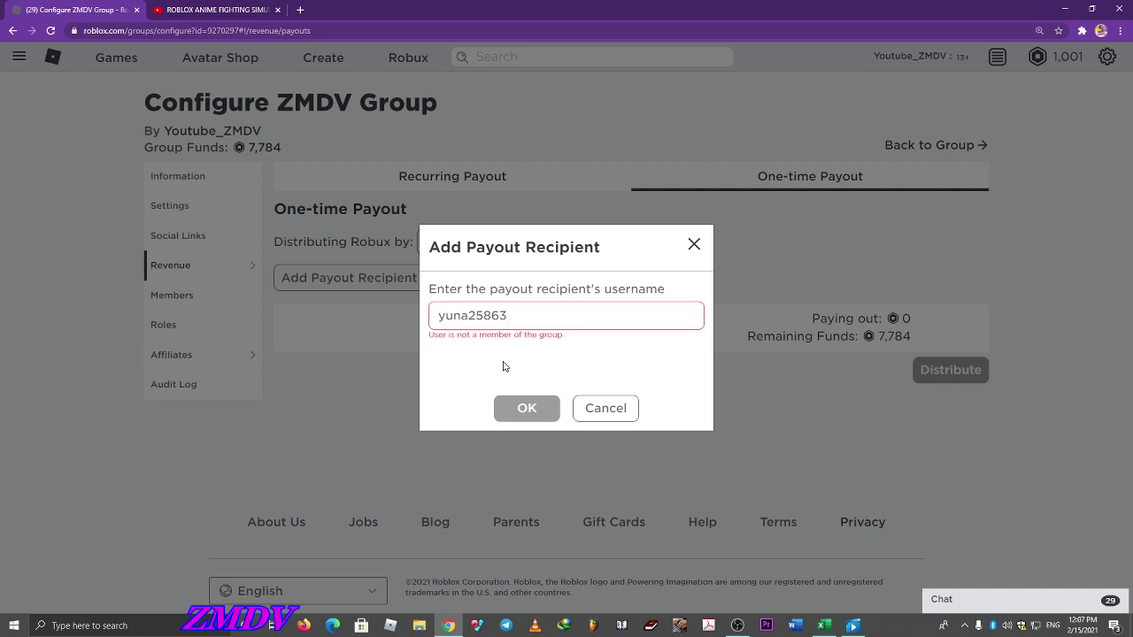
{"action": "key", "text": "ctrl+plus"}
{"action": "key", "text": "ctrl+plus"}
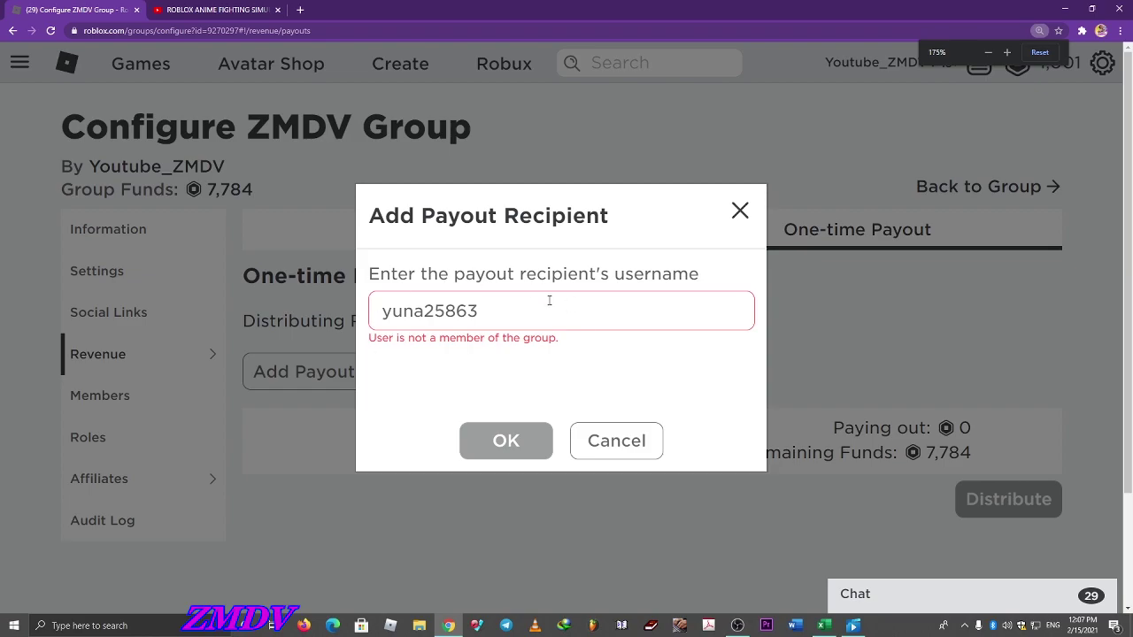
{"action": "key", "text": "ctrl+minus"}
{"action": "key", "text": "ctrl+minus"}
{"action": "left_click", "coordinate": [605, 415]}
- Copy winner 25's Roblox username from cell M9 in Excel, passing over winners 23 and 24, and return to the Roblox payout page
{"action": "key", "text": "alt+Tab"}
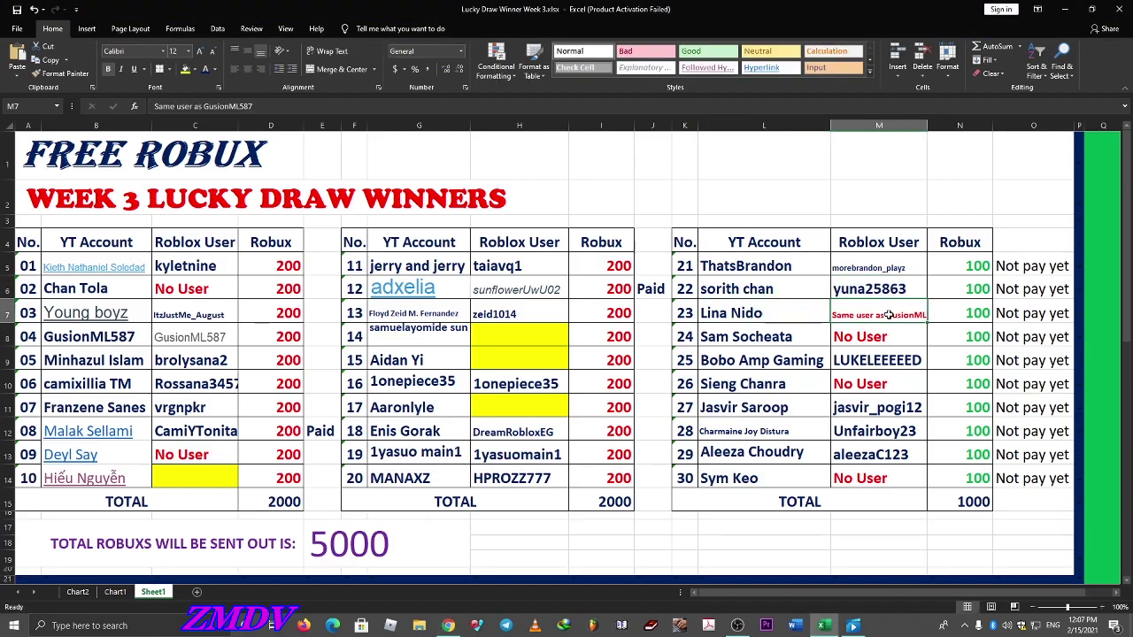
{"action": "left_click", "coordinate": [878, 335]}
{"action": "left_click", "coordinate": [868, 361]}
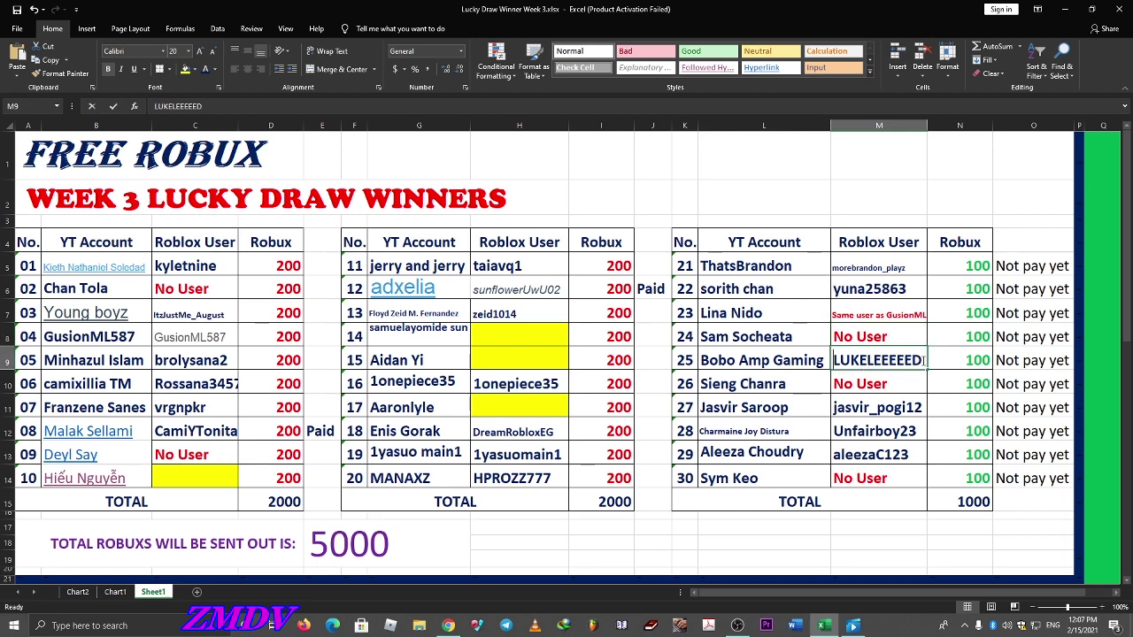
{"action": "double_click", "coordinate": [925, 361]}
{"action": "left_click_drag", "start_coordinate": [925, 360], "coordinate": [832, 359]}
{"action": "key", "text": "ctrl+c"}
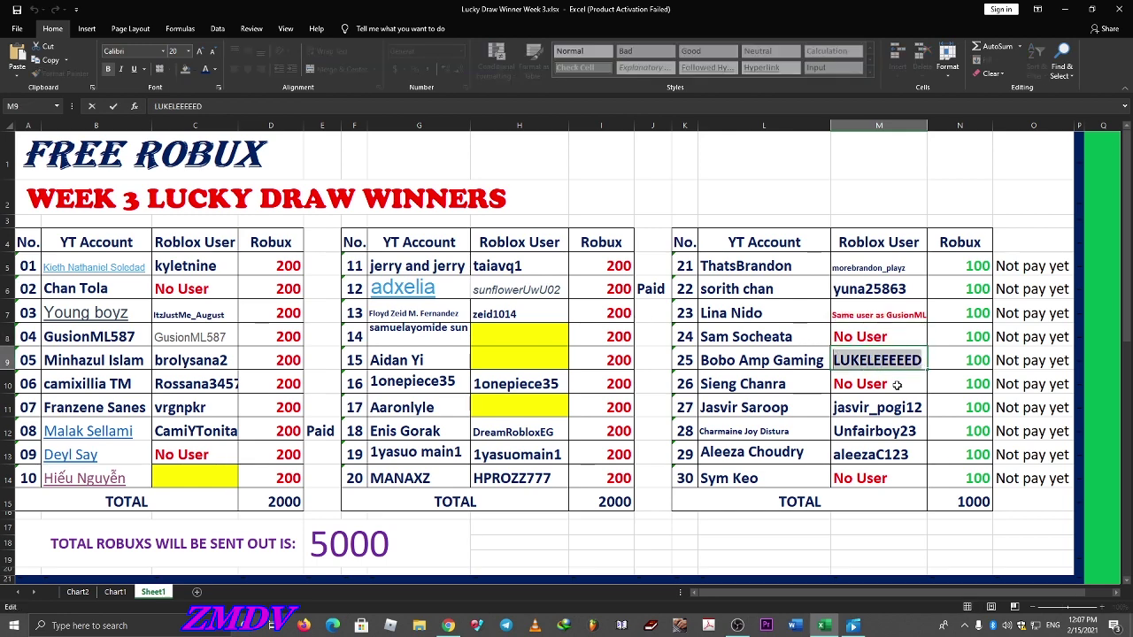
{"action": "key", "text": "alt+Tab"}
- Check winner 25's copied username as a one-time payout recipient, and cancel the entry
{"action": "left_click", "coordinate": [373, 270]}
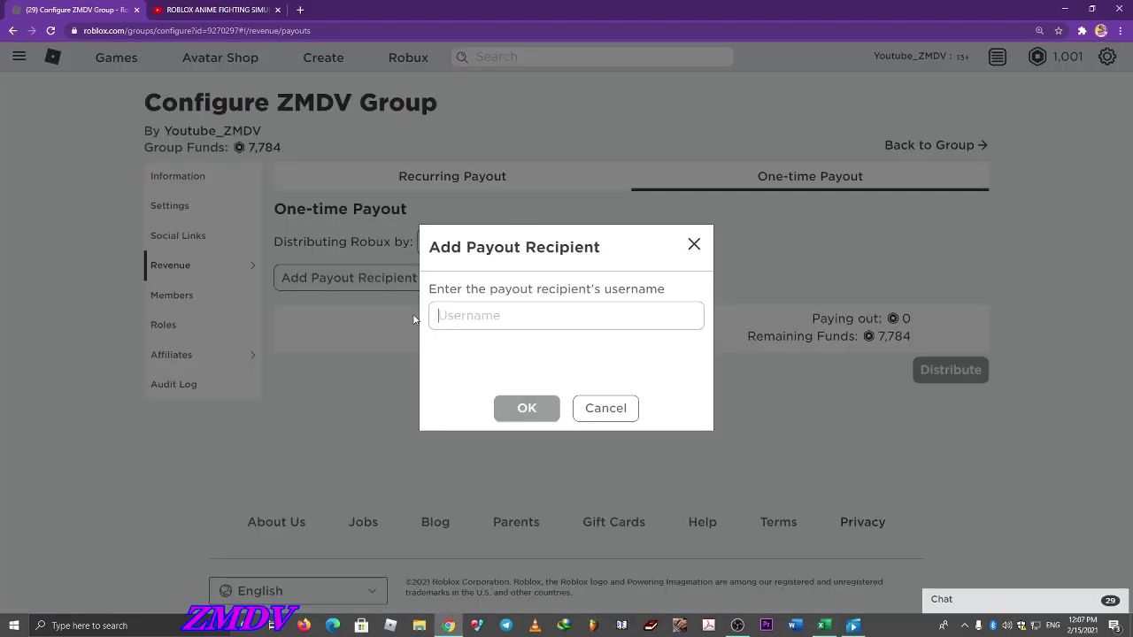
{"action": "left_click", "coordinate": [464, 315]}
{"action": "key", "text": "ctrl+v"}
{"action": "left_click", "coordinate": [523, 358]}
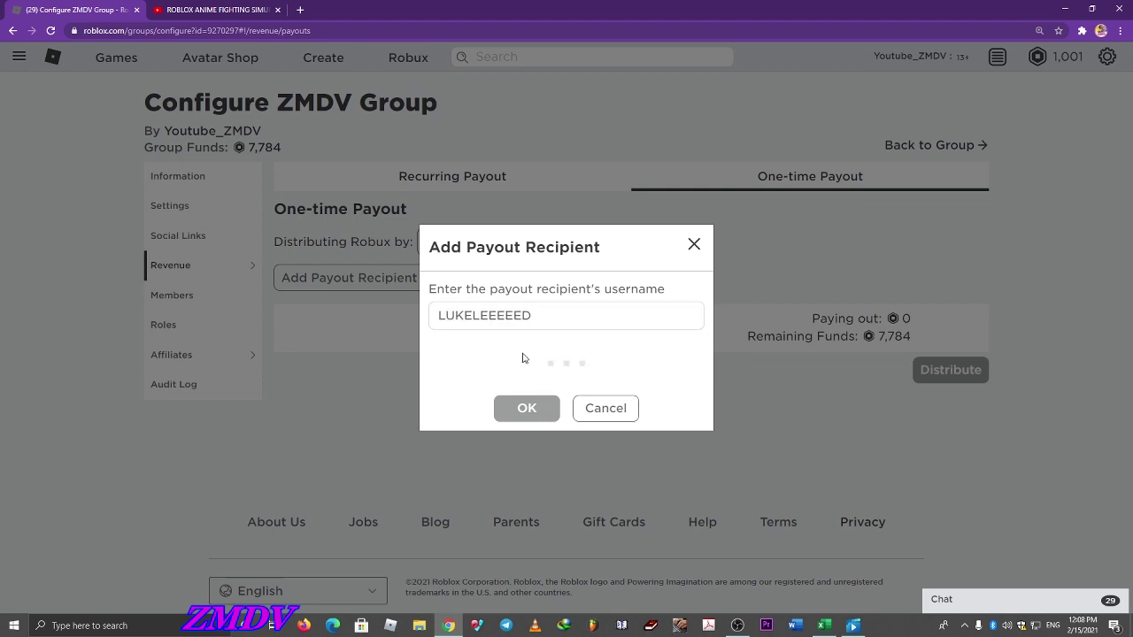
{"action": "scroll", "coordinate": [584, 386], "scroll_direction": "up", "scroll_amount": 6}
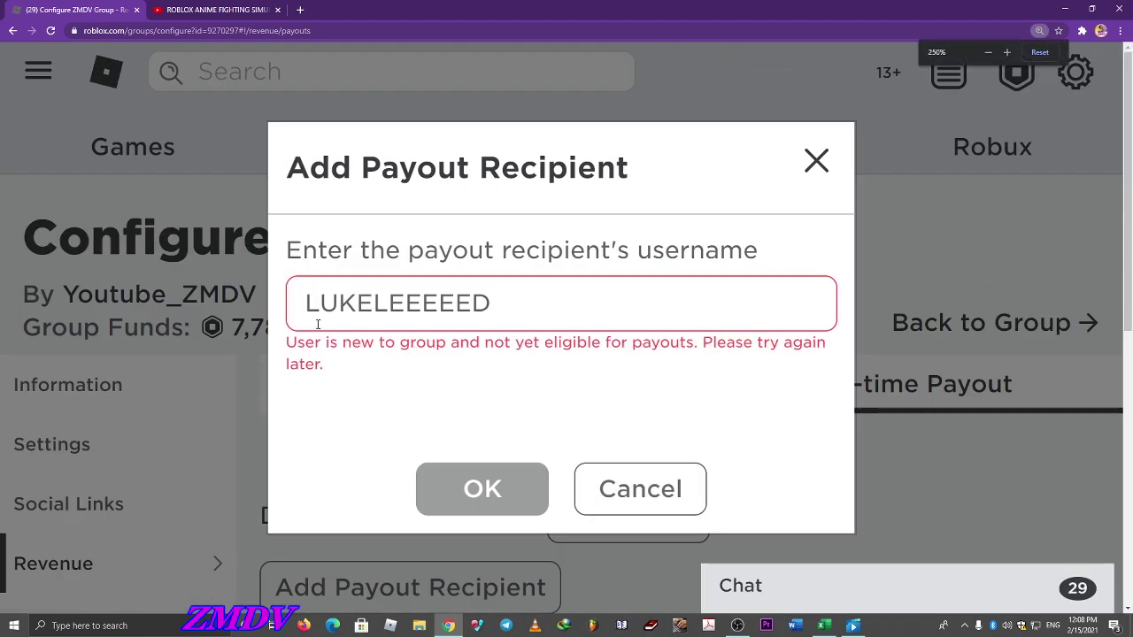
{"action": "left_click", "coordinate": [632, 483]}
{"action": "scroll", "coordinate": [629, 442], "scroll_direction": "down", "scroll_amount": 6}
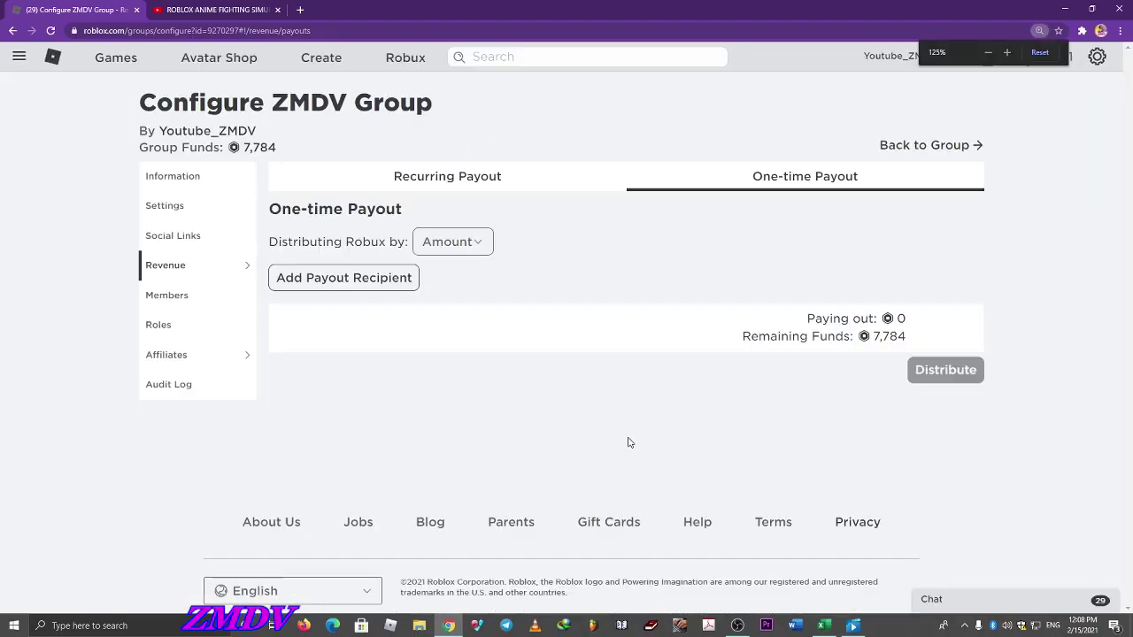
- Copy winner 27's Roblox username from cell M11 in Excel, passing over winner 26, and return to the Roblox payout page
{"action": "key", "text": "alt+Tab"}
{"action": "left_click", "coordinate": [883, 409]}
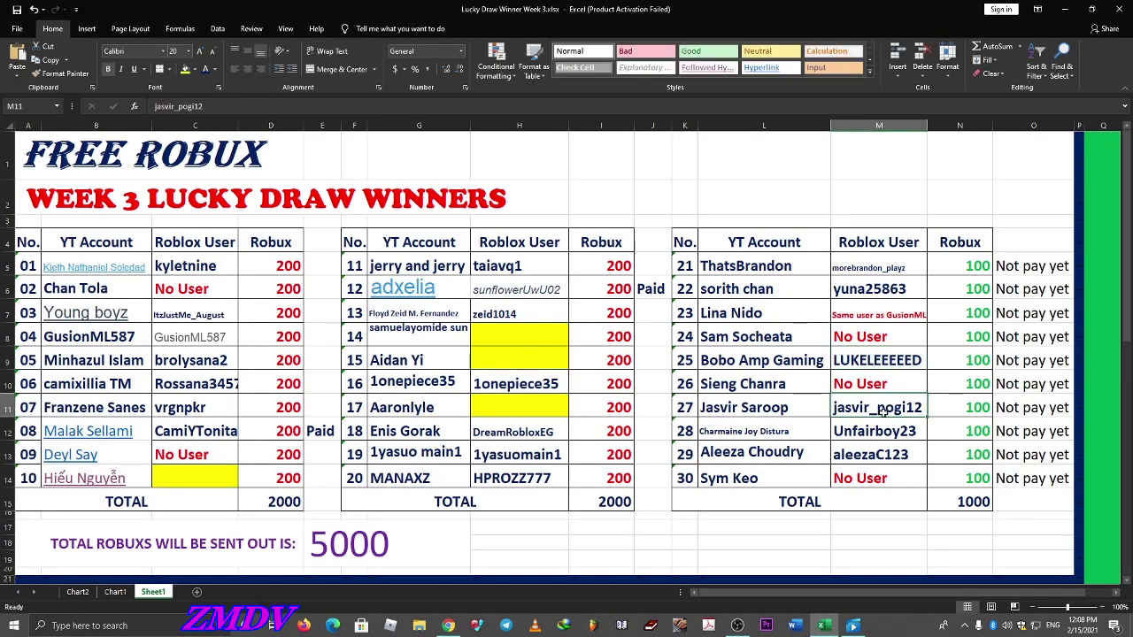
{"action": "key", "text": "ctrl+c"}
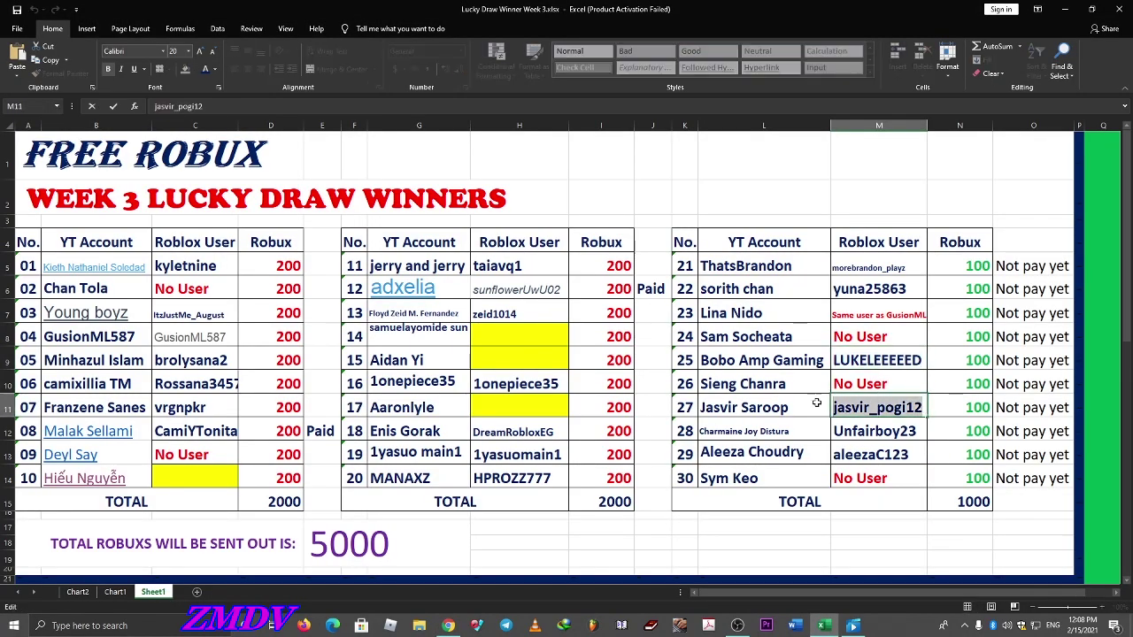
{"action": "key", "text": "alt+Tab"}
- Check winner 27's copied username as a one-time payout recipient, compare it with the Excel list, and cancel the entry
{"action": "left_click", "coordinate": [373, 278]}
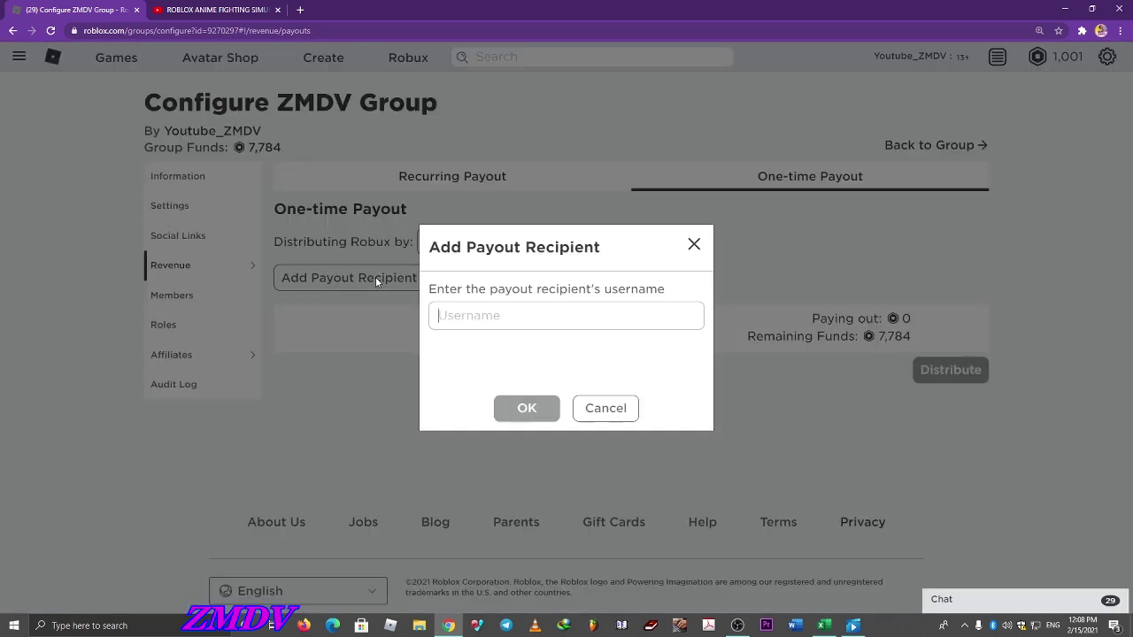
{"action": "left_click", "coordinate": [449, 316]}
{"action": "key", "text": "ctrl+v"}
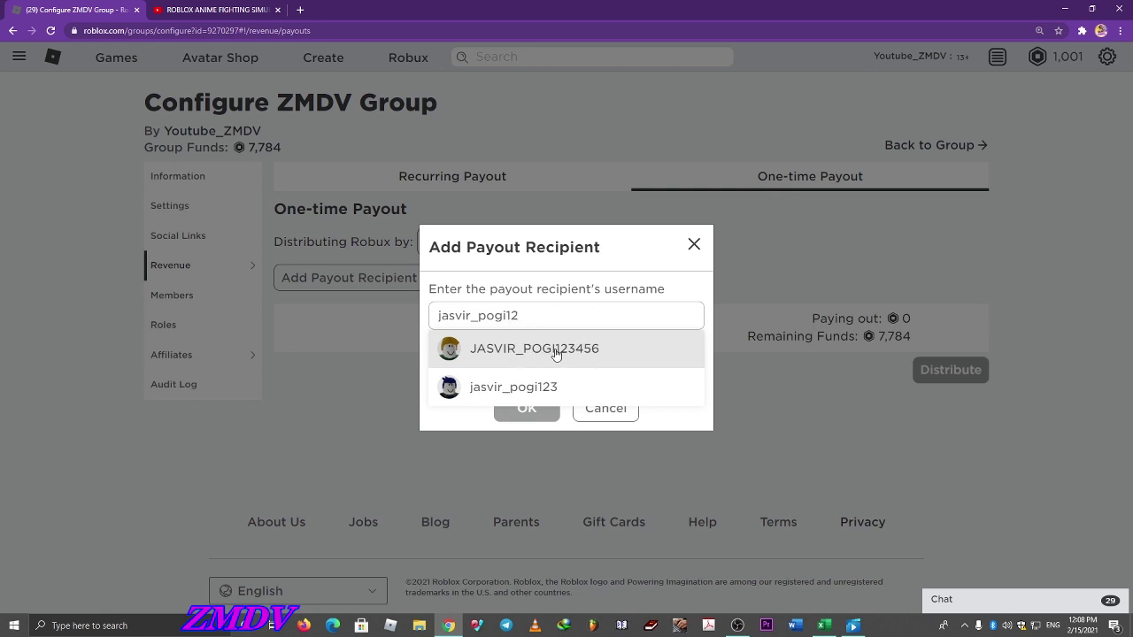
{"action": "key", "text": "alt+Tab"}
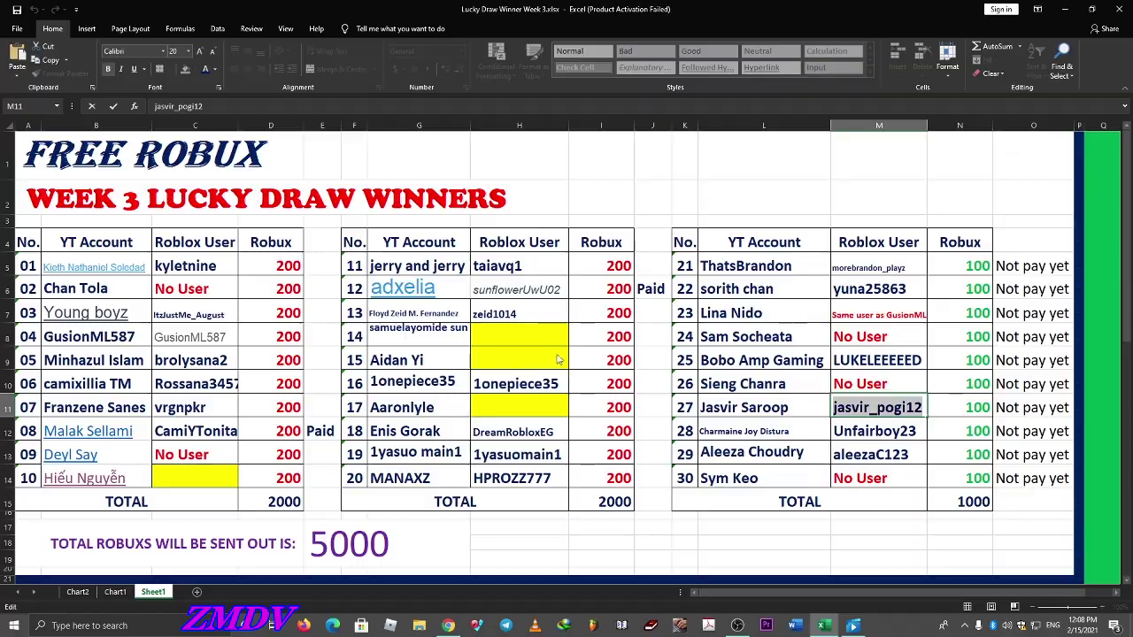
{"action": "key", "text": "alt+Tab"}
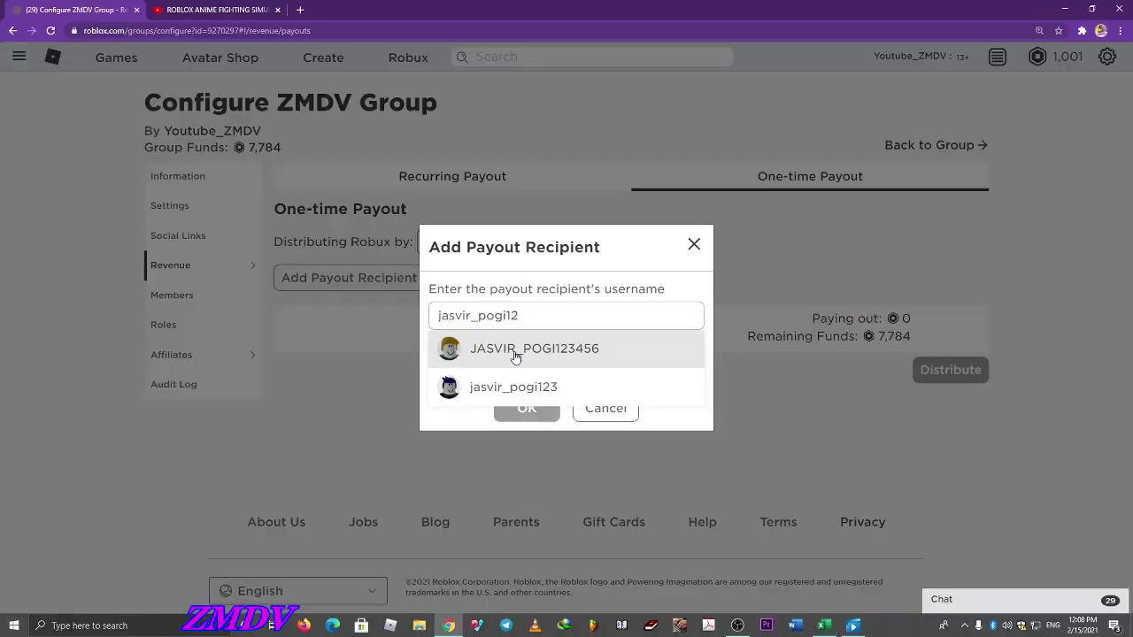
{"action": "left_click", "coordinate": [590, 413]}
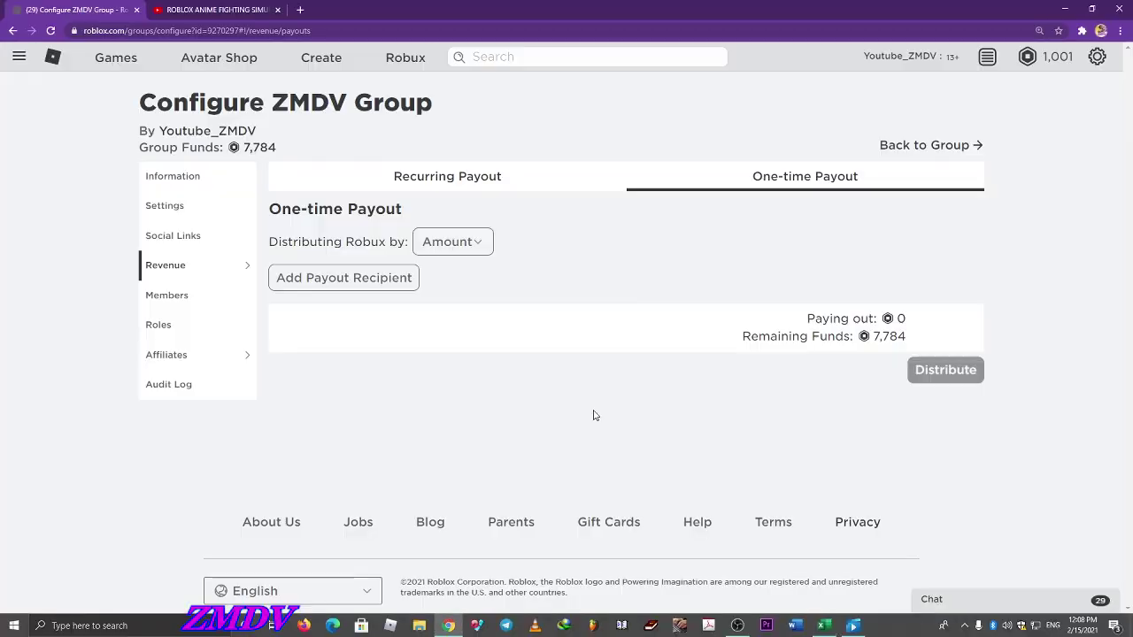
- Copy winner 28's Roblox username from cell M12 in Excel and return to the Roblox payout page
{"action": "key", "text": "alt+Tab"}
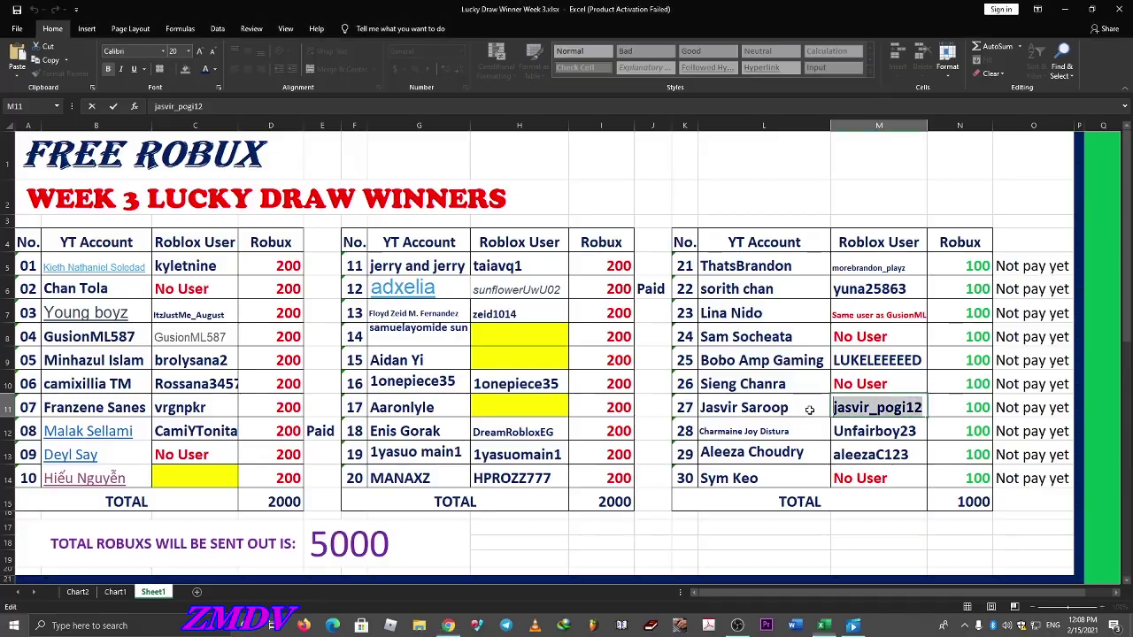
{"action": "key", "text": "alt+Tab"}
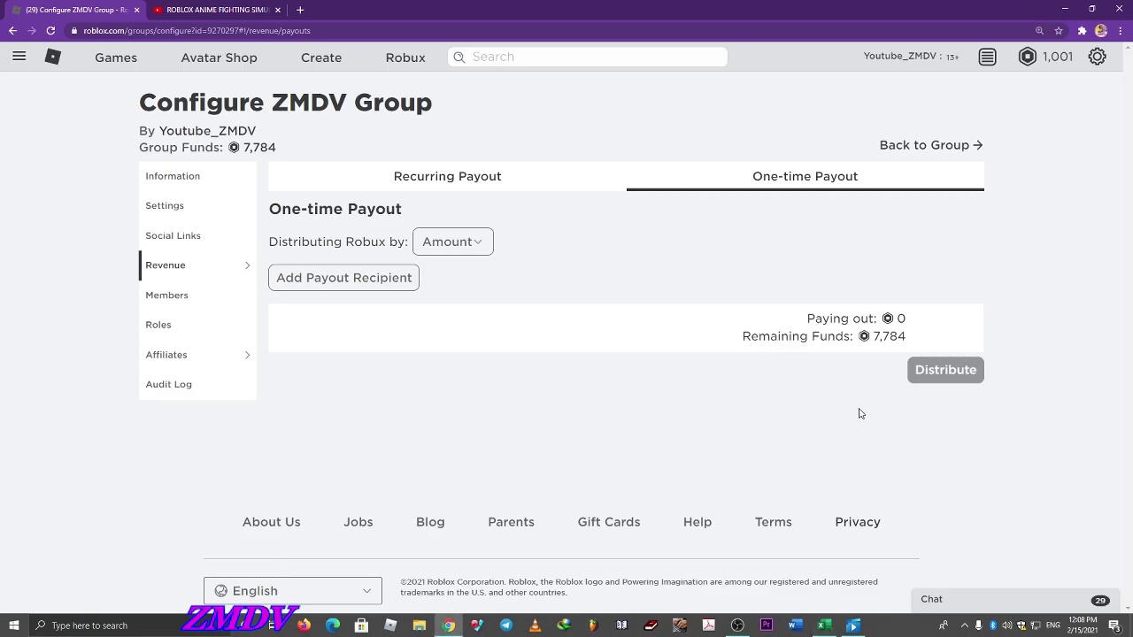
{"action": "key", "text": "alt+Tab"}
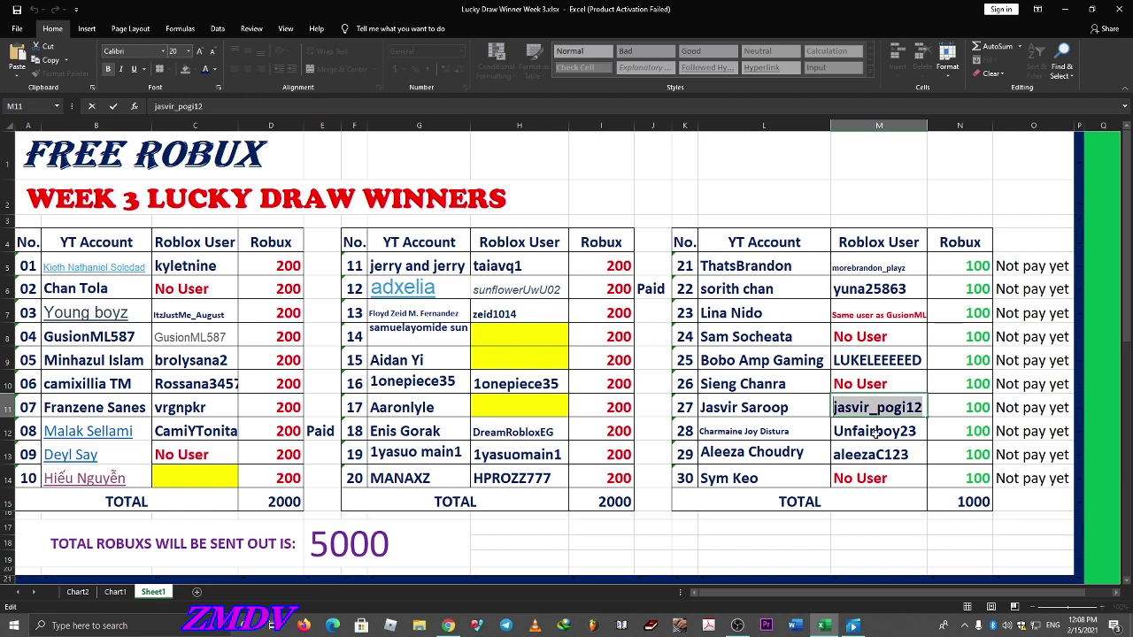
{"action": "left_click", "coordinate": [876, 431]}
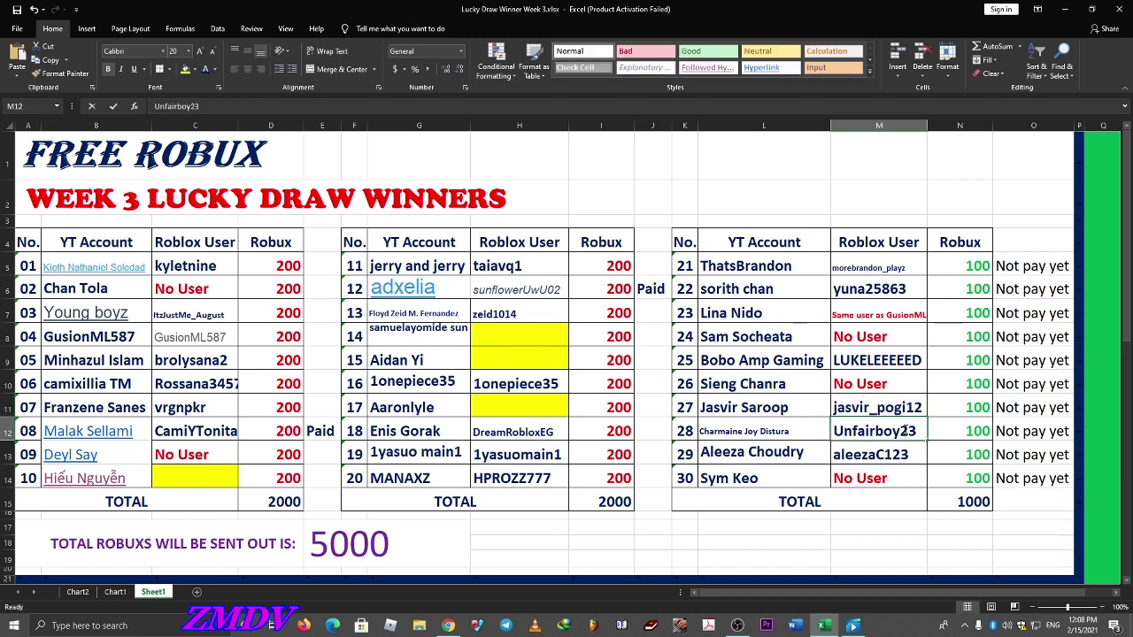
{"action": "double_click", "coordinate": [905, 431]}
{"action": "key", "text": "alt+Tab"}
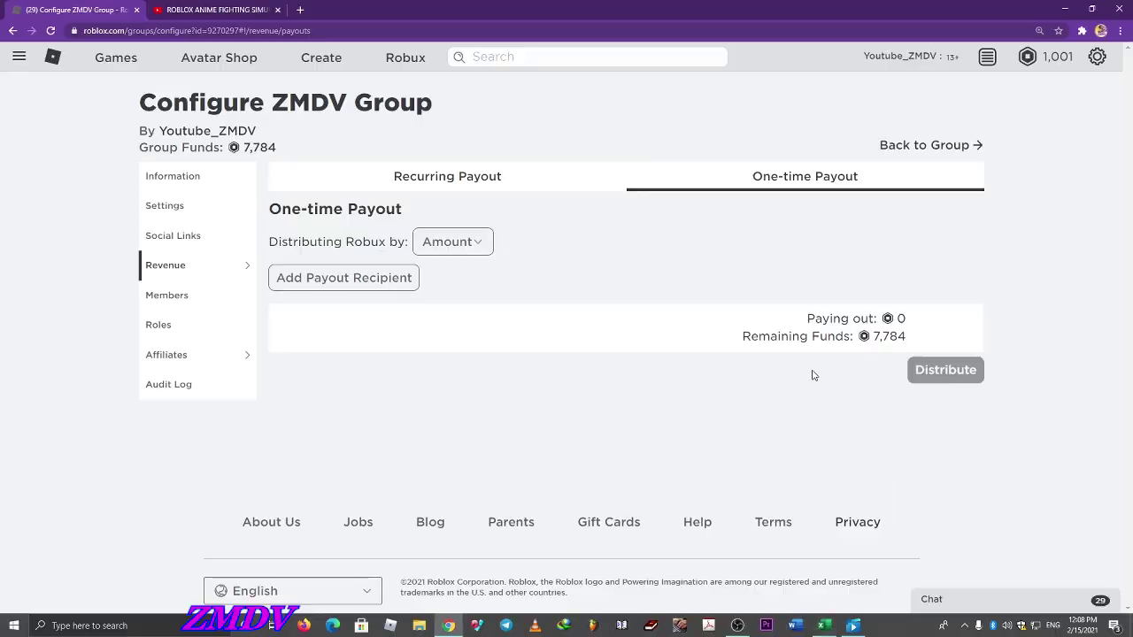
- Check winner 28's copied username as a one-time payout recipient, enlarge the eligibility message to read it, and cancel the entry
{"action": "left_click", "coordinate": [362, 280]}
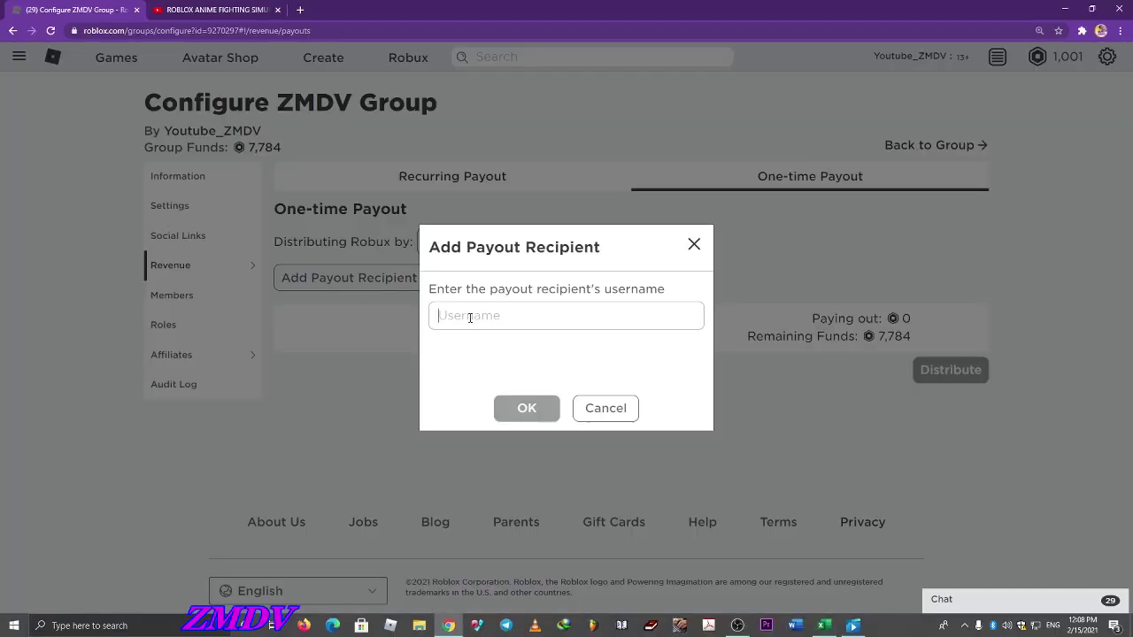
{"action": "key", "text": "ctrl+v"}
{"action": "left_click", "coordinate": [521, 357]}
{"action": "scroll", "coordinate": [549, 365], "scroll_direction": "up", "scroll_amount": 5, "text": "ctrl"}
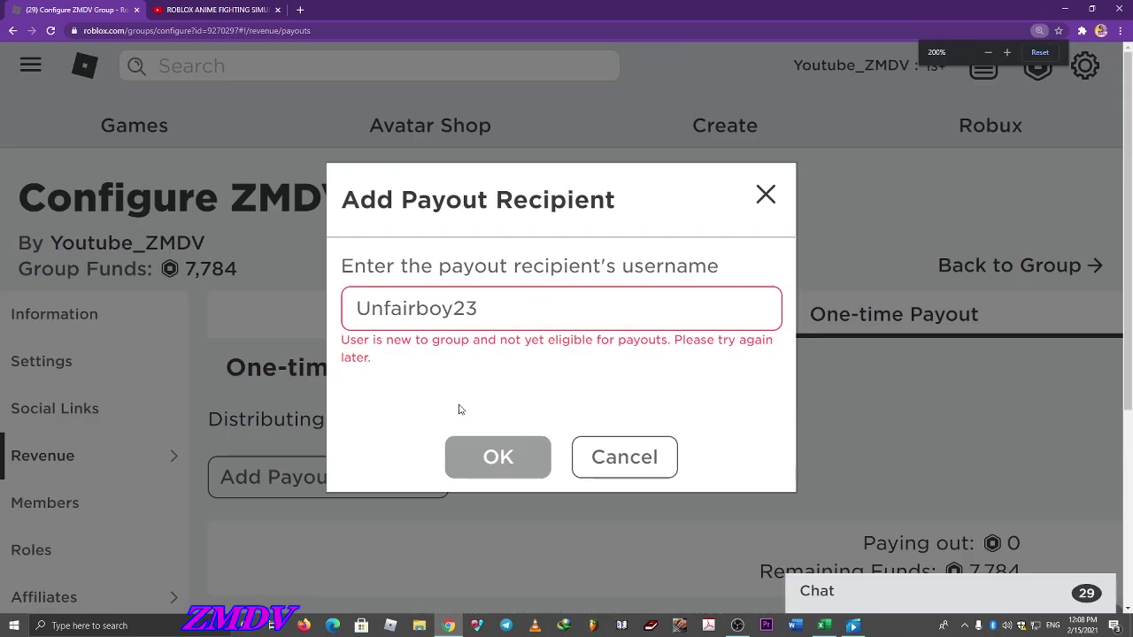
{"action": "key", "text": "ctrl+0"}
- Copy winner 29's Roblox username from cell M13 in Excel and return to the Roblox payout page
{"action": "key", "text": "alt+Tab"}
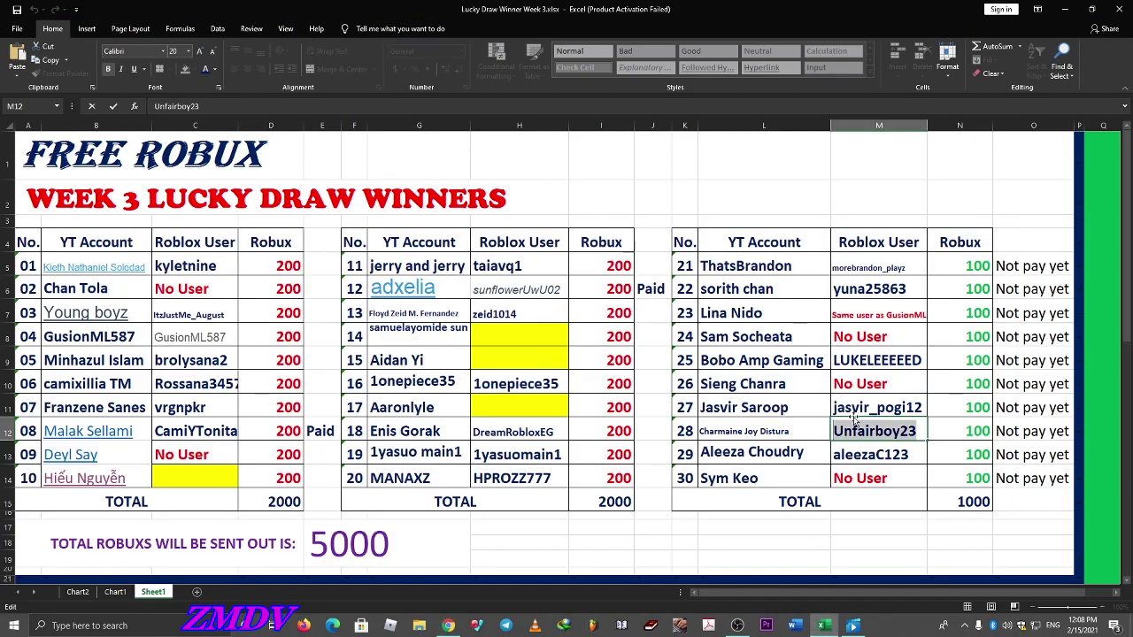
{"action": "left_click", "coordinate": [921, 456]}
{"action": "double_click", "coordinate": [921, 456]}
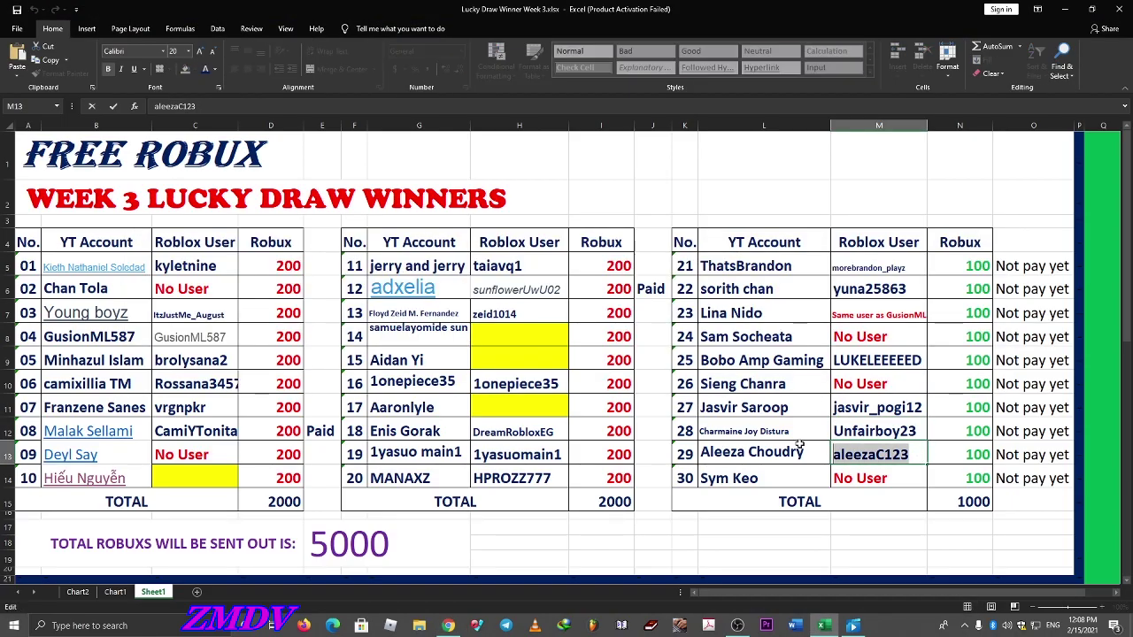
{"action": "key", "text": "alt+Tab"}
- Add winner 29 as a one-time payout recipient using the copied username
{"action": "left_click", "coordinate": [379, 281]}
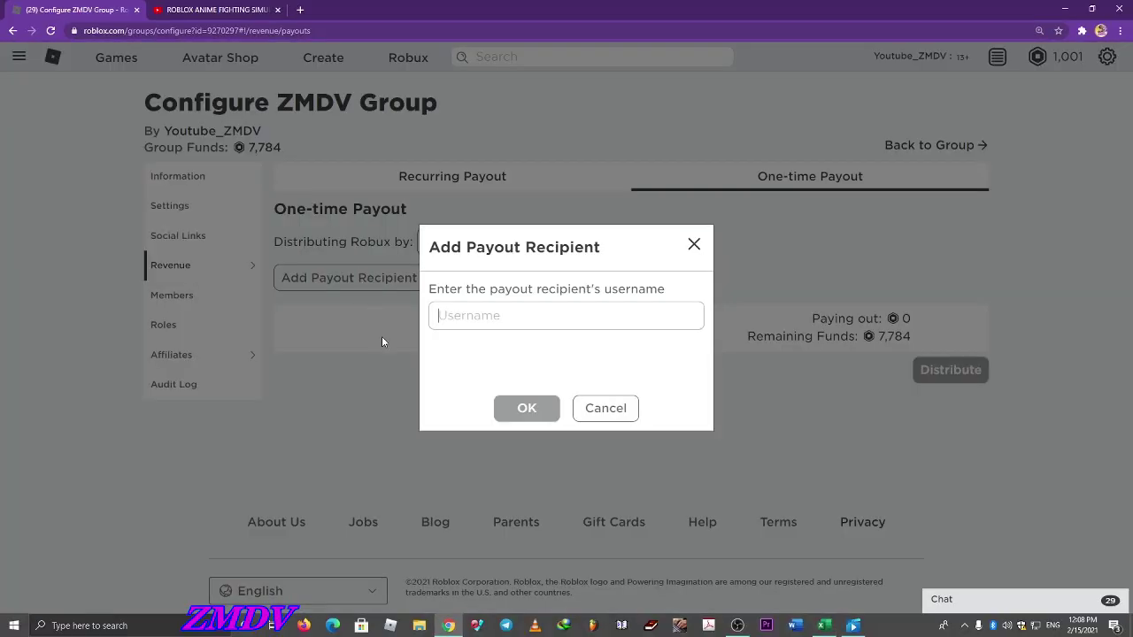
{"action": "key", "text": "ctrl+v"}
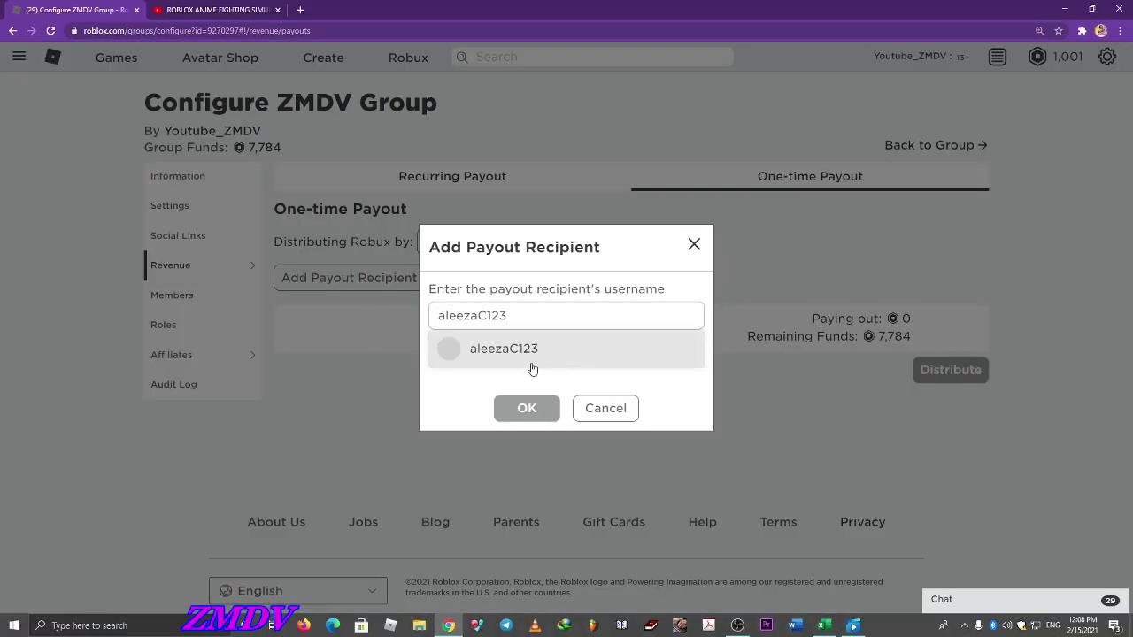
{"action": "left_click", "coordinate": [531, 365]}
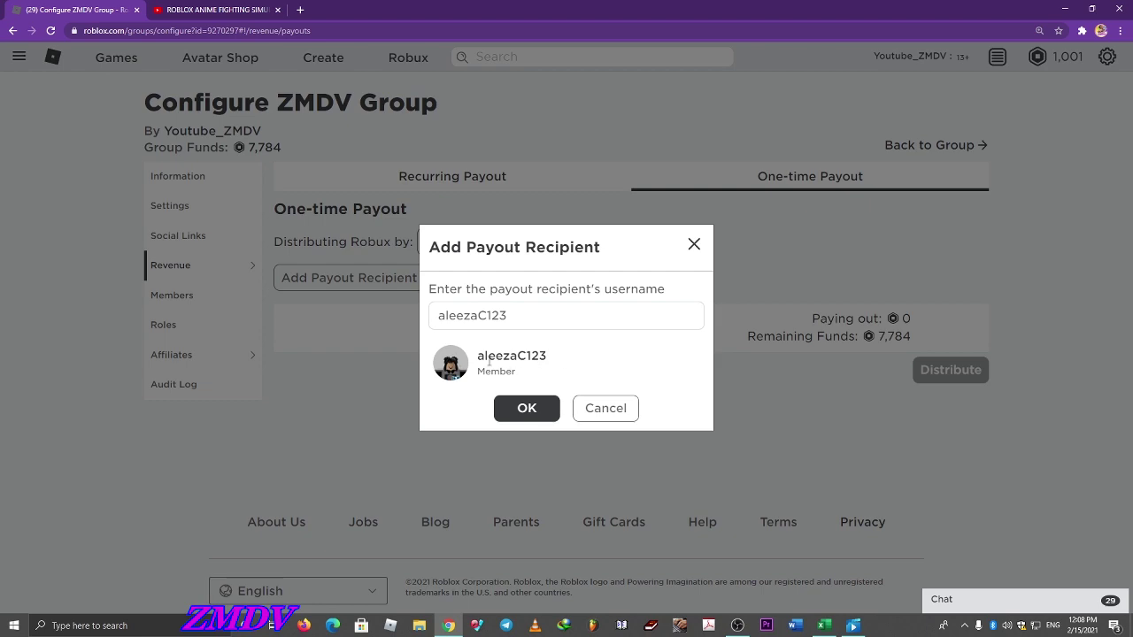
{"action": "left_click", "coordinate": [526, 408]}
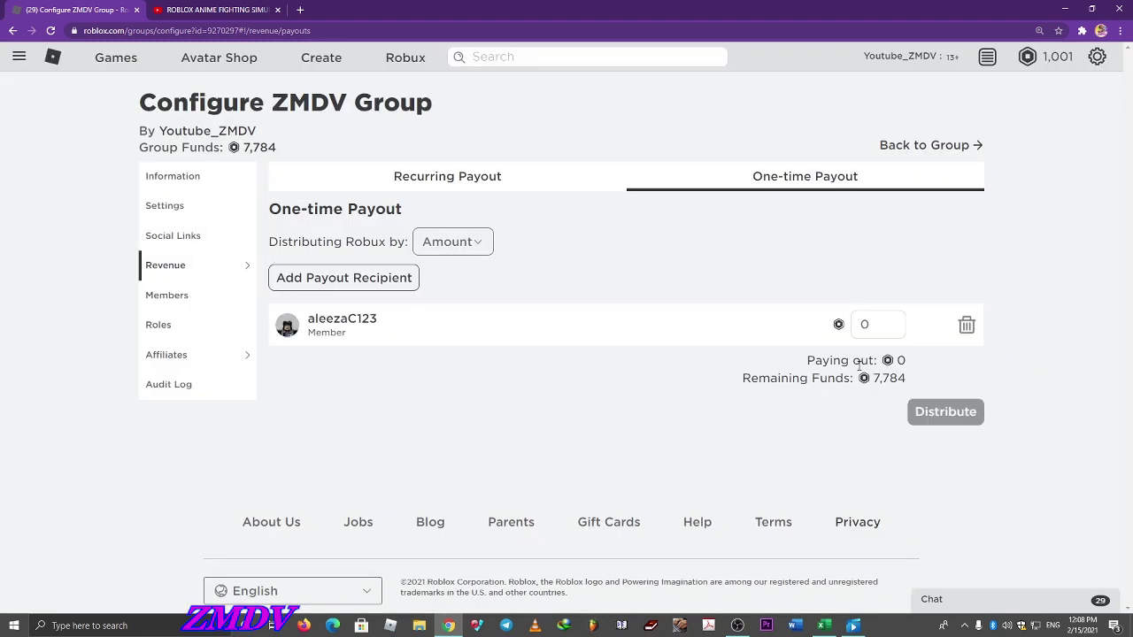
- Check winner 29's prize in the Excel list, set the payout amount to 100 Robux, and distribute it
{"action": "key", "text": "alt+Tab"}
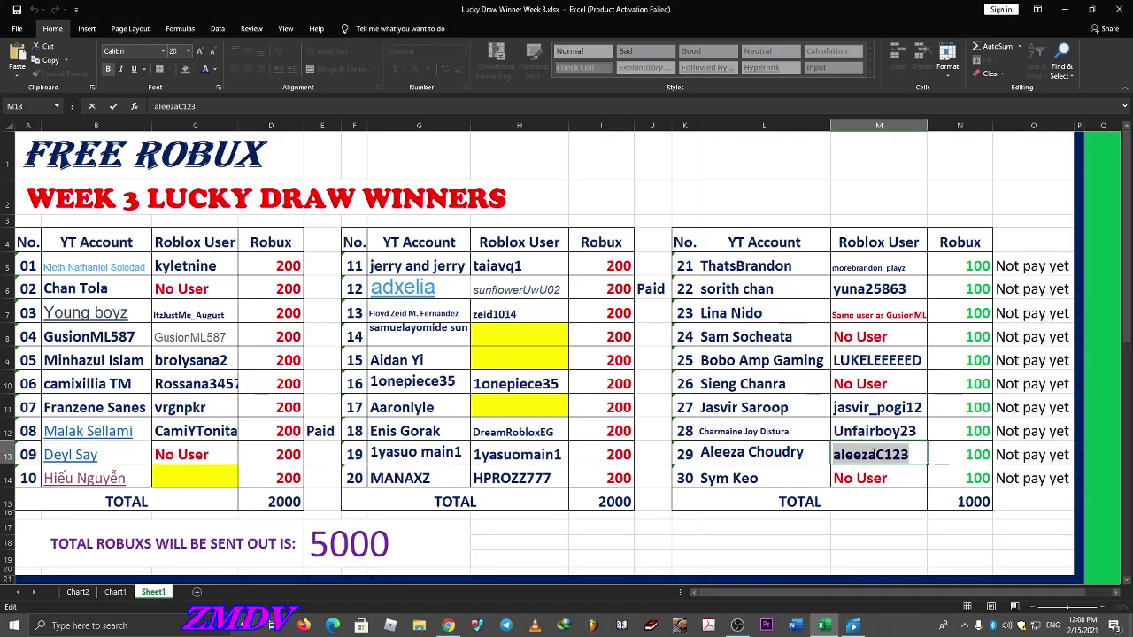
{"action": "key", "text": "alt+Tab"}
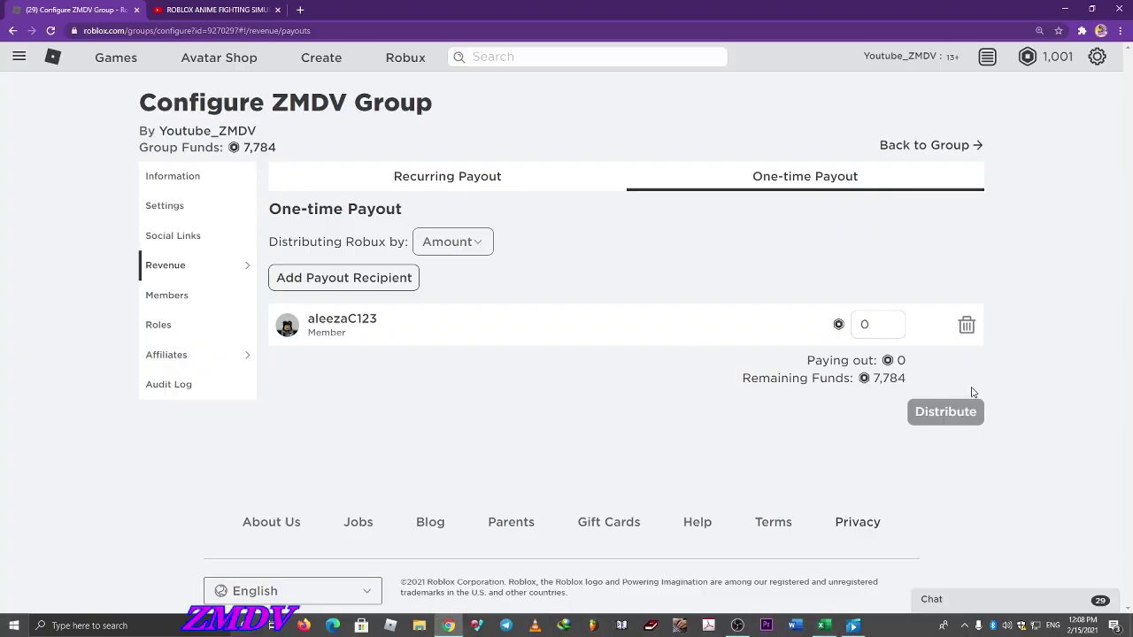
{"action": "double_click", "coordinate": [884, 333]}
{"action": "type", "text": "100"}
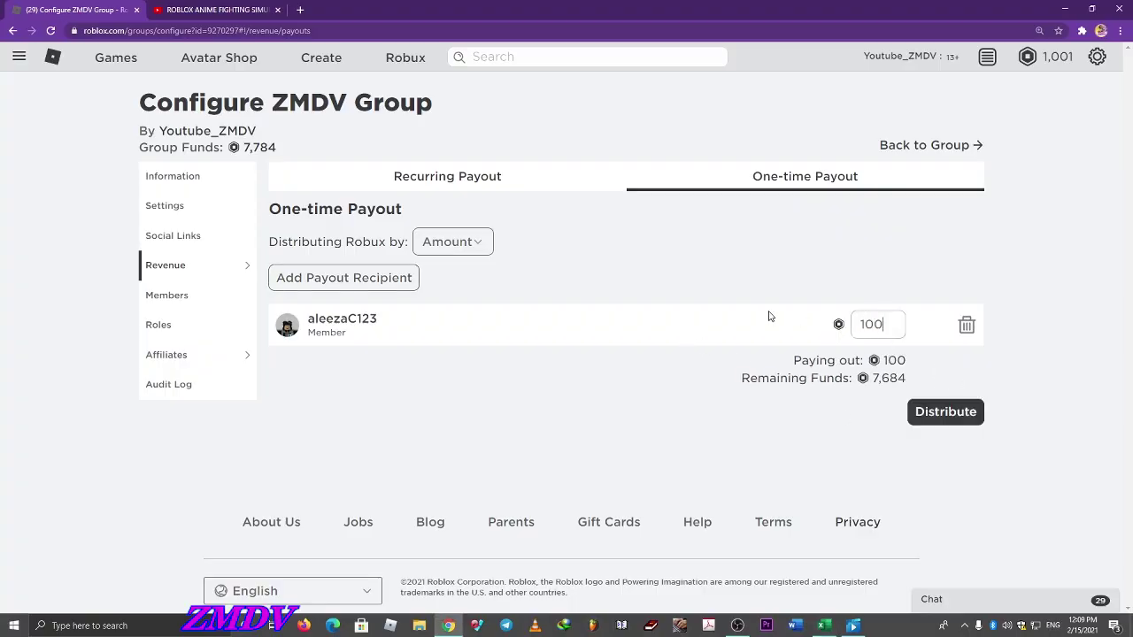
{"action": "left_click", "coordinate": [940, 418]}
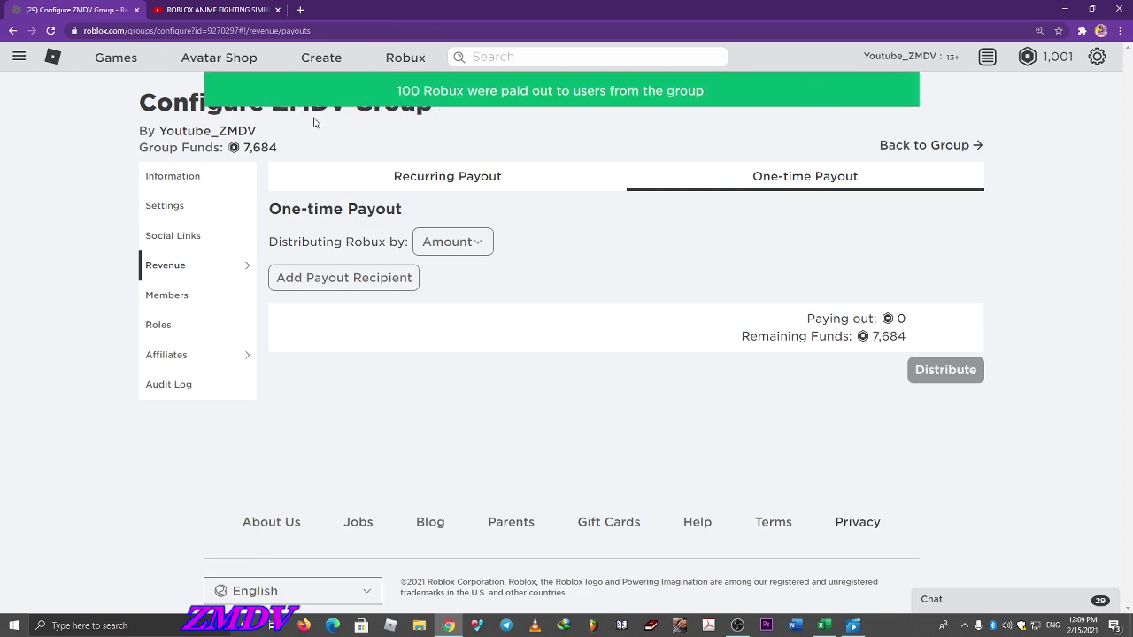
- In Excel, change winner 29's payment status in cell O13 to Paid and make it bold
{"action": "key", "text": "alt+Tab"}
{"action": "left_click", "coordinate": [1036, 453]}
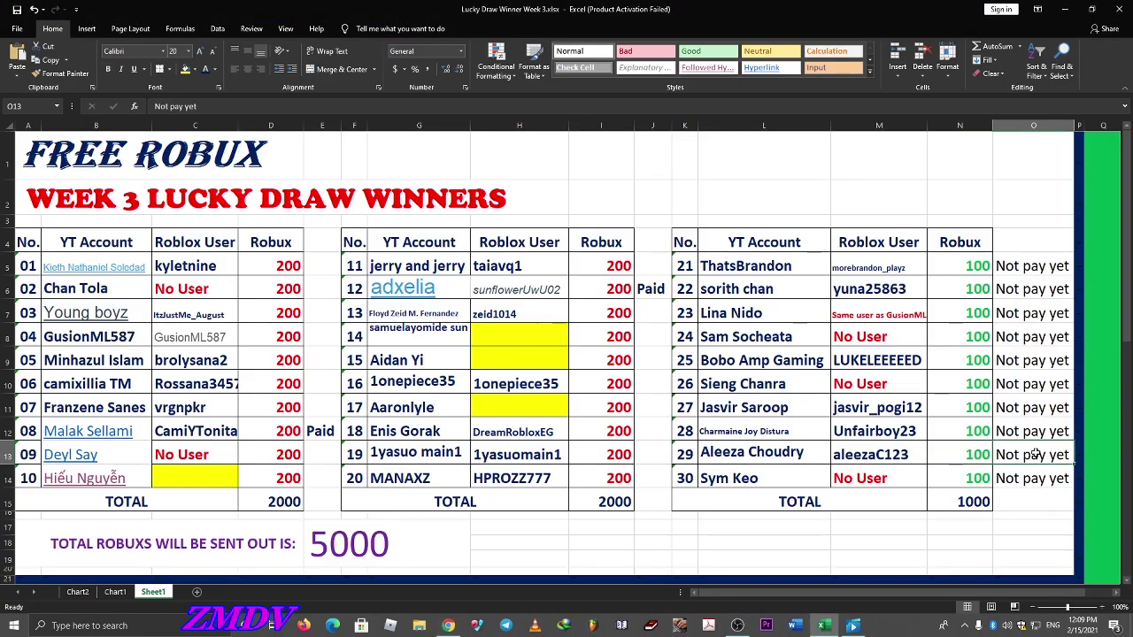
{"action": "type", "text": "Paid"}
{"action": "key", "text": "ctrl+Return"}
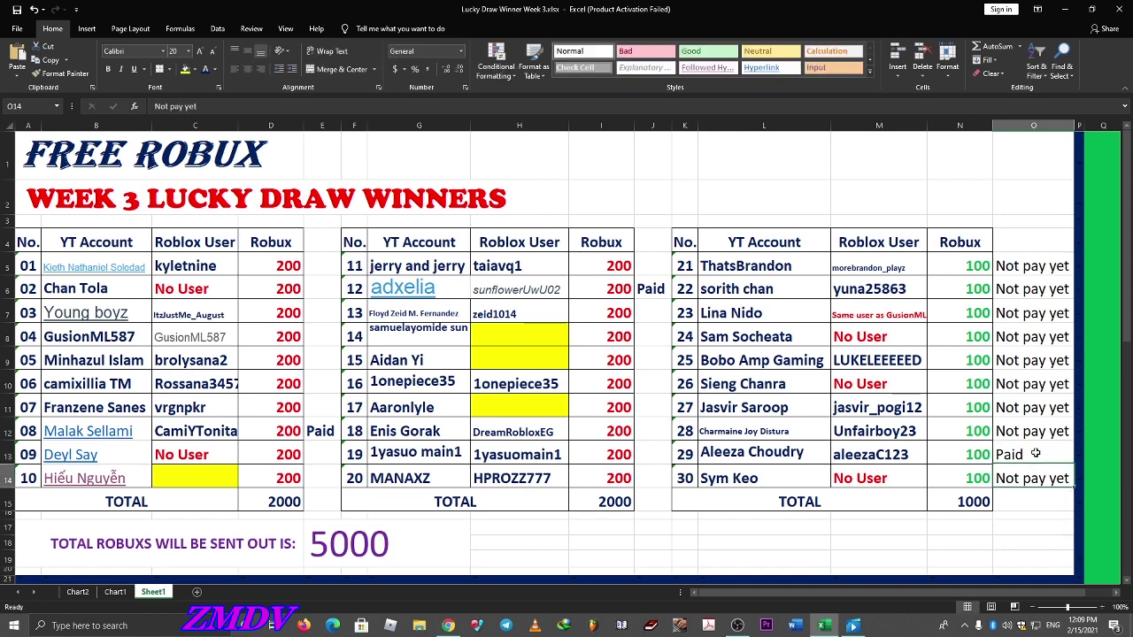
{"action": "key", "text": "ctrl+b"}
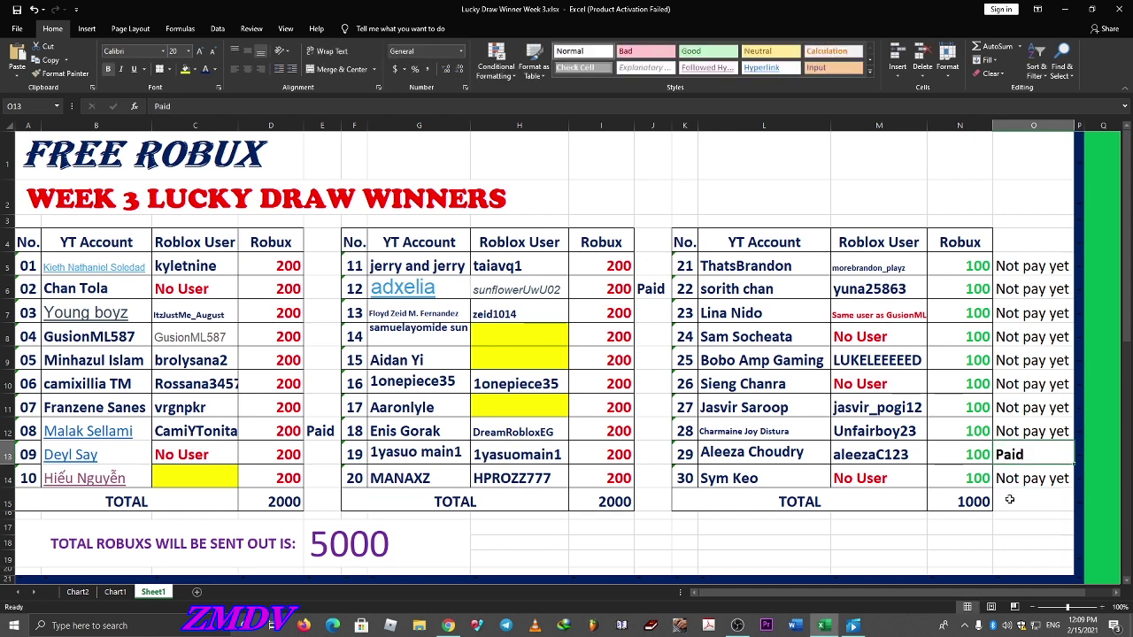
{"action": "left_click", "coordinate": [1007, 481]}
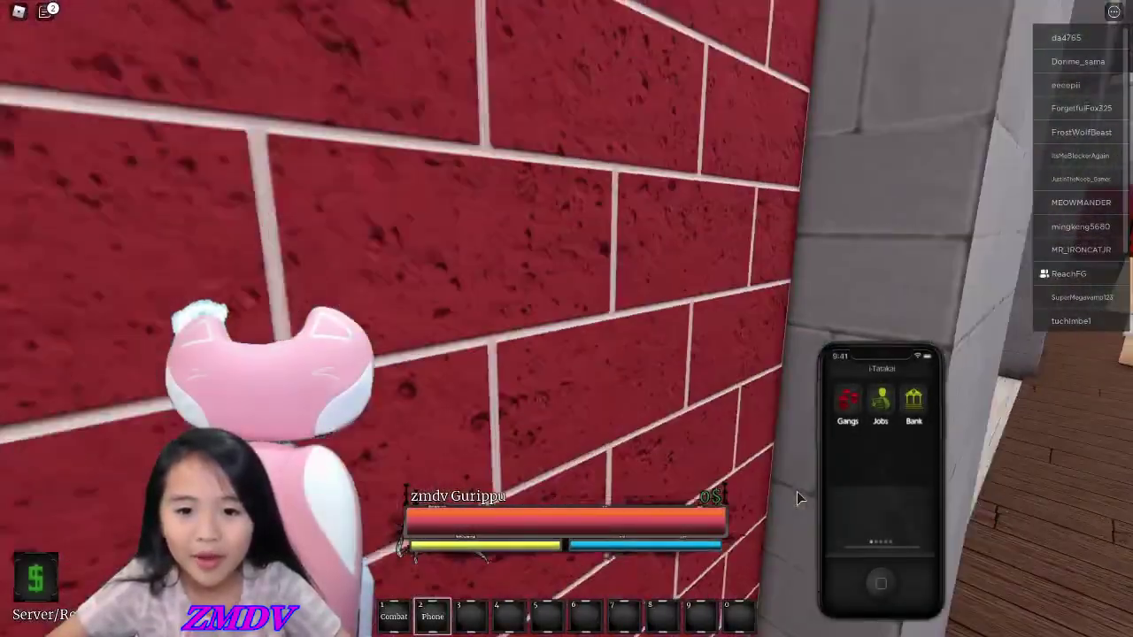
{"action": "key", "text": "w"}
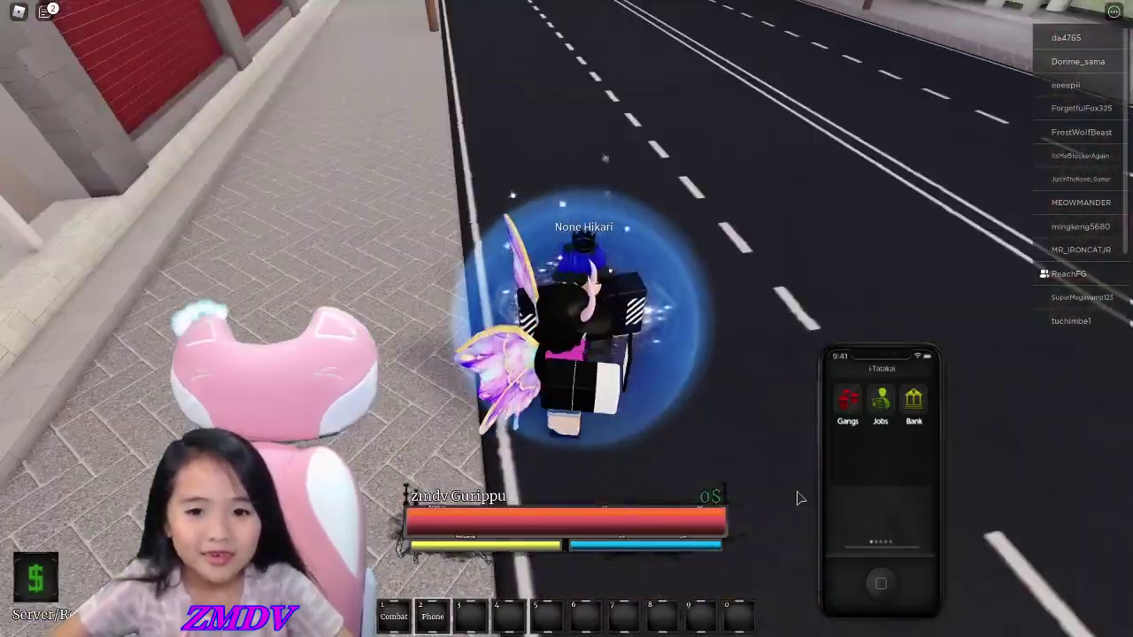
{"action": "right_click", "coordinate": [798, 492]}
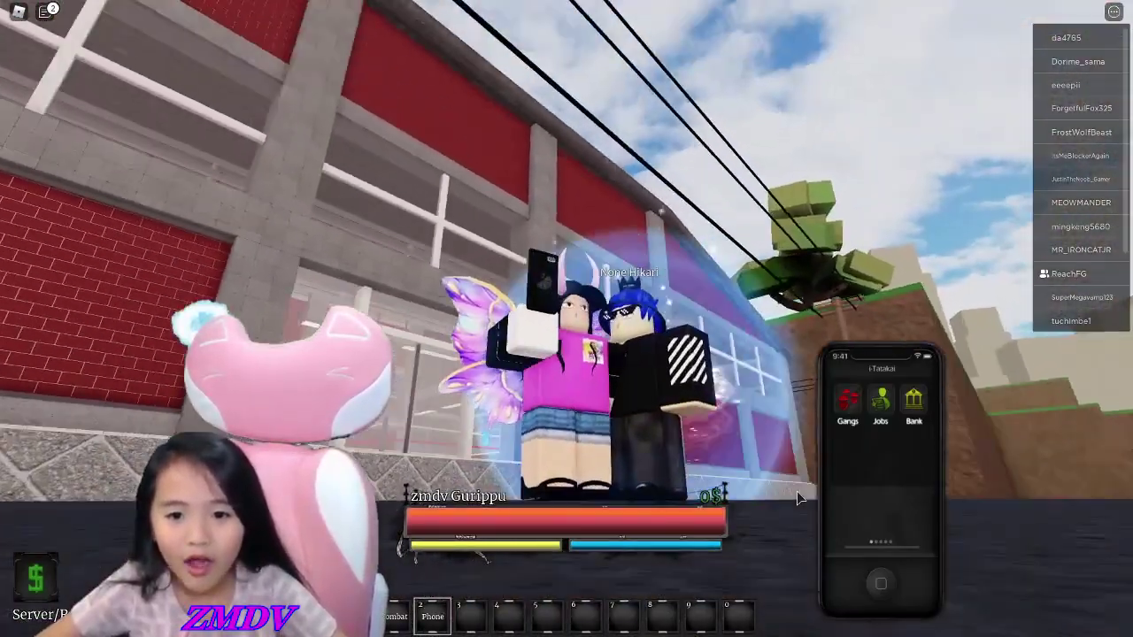
{"action": "right_click", "coordinate": [797, 499]}
{"action": "key", "text": "w"}
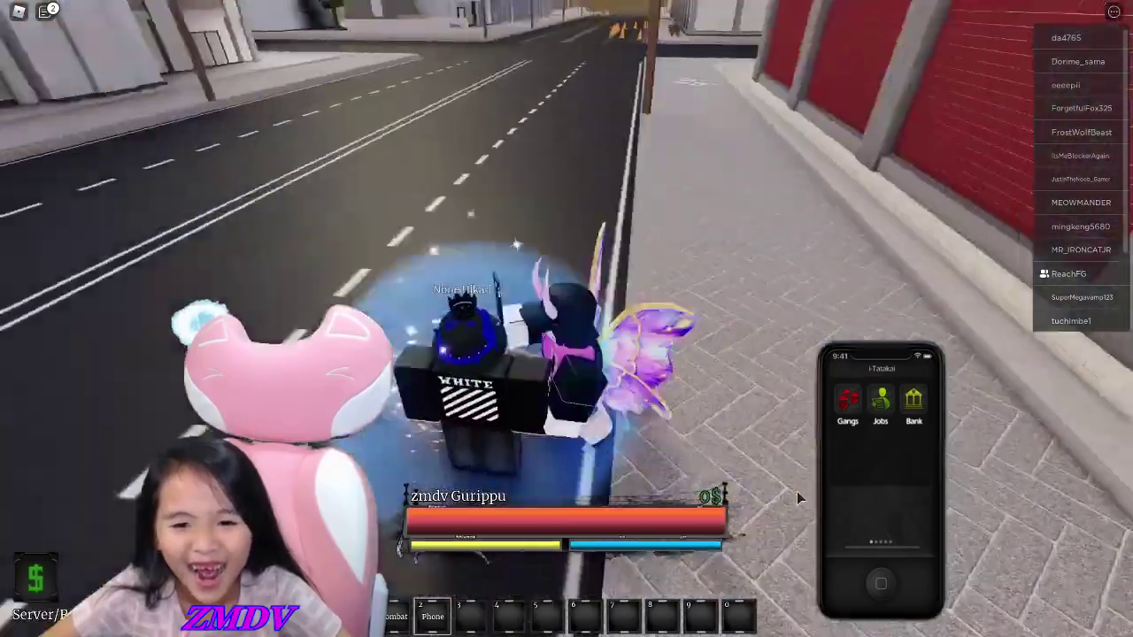
{"action": "key", "text": "Left"}
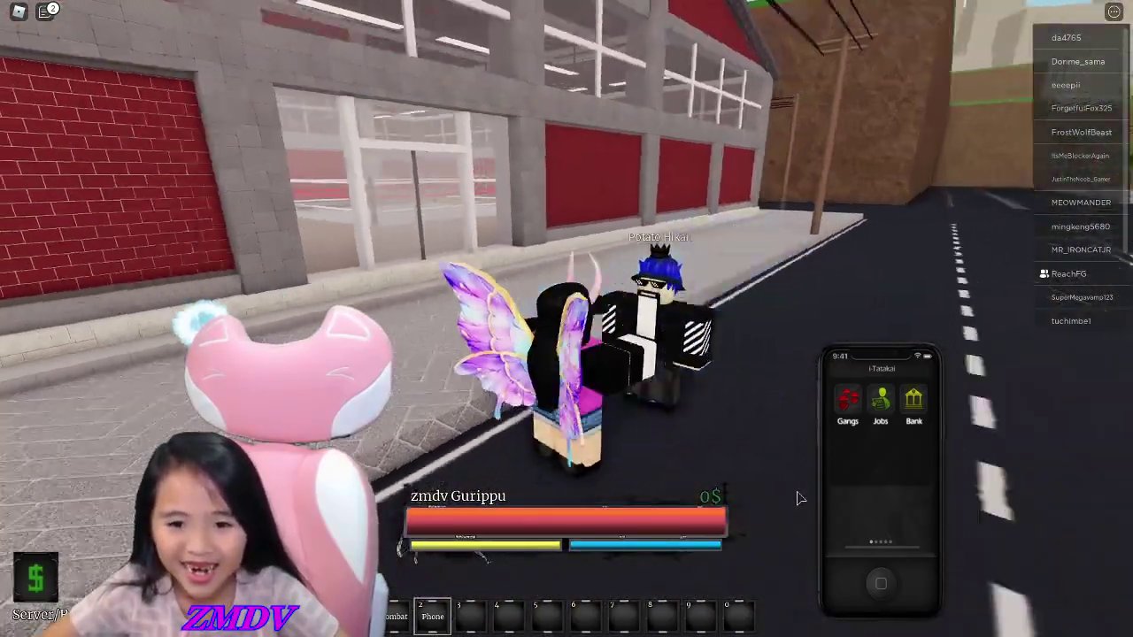
{"action": "right_click", "coordinate": [797, 498]}
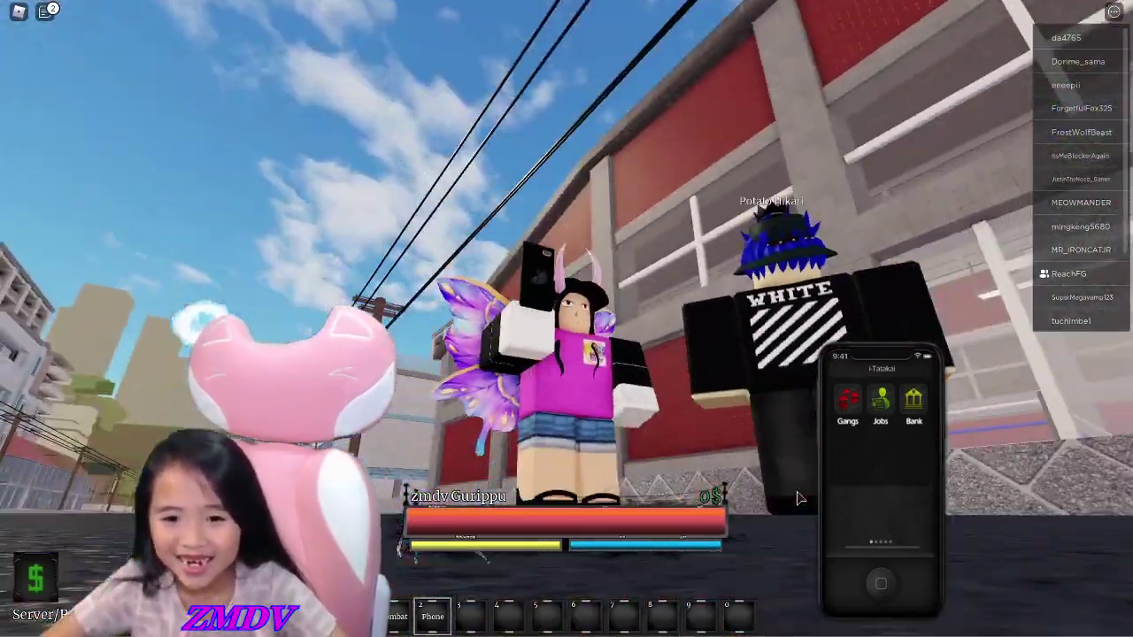
{"action": "right_click", "coordinate": [797, 499]}
{"action": "key", "text": "w"}
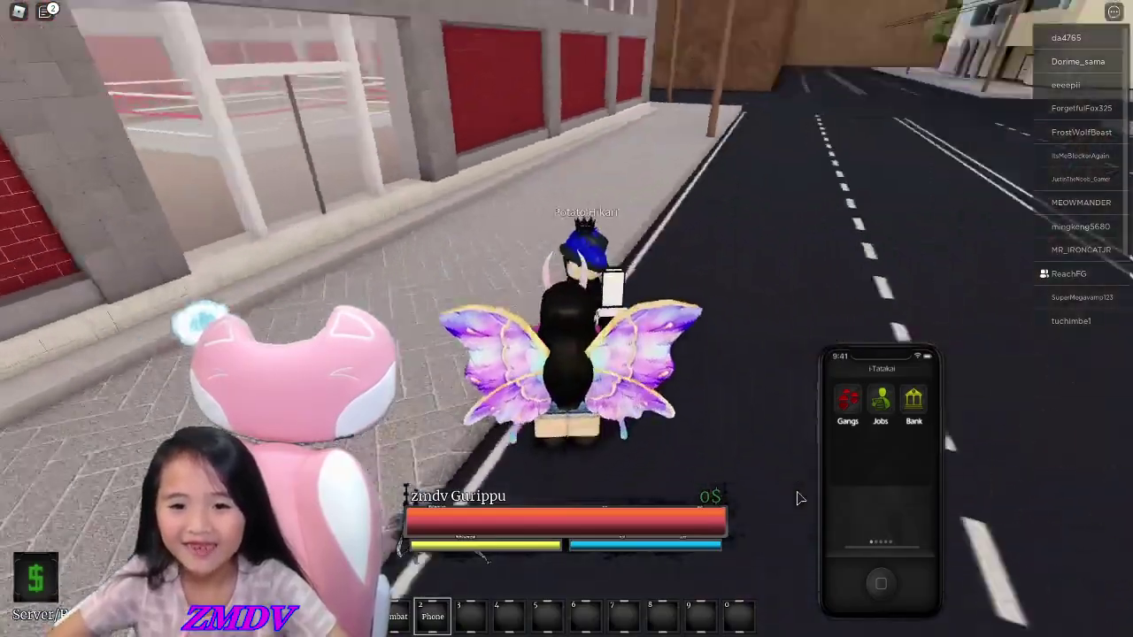
{"action": "key", "text": "Left"}
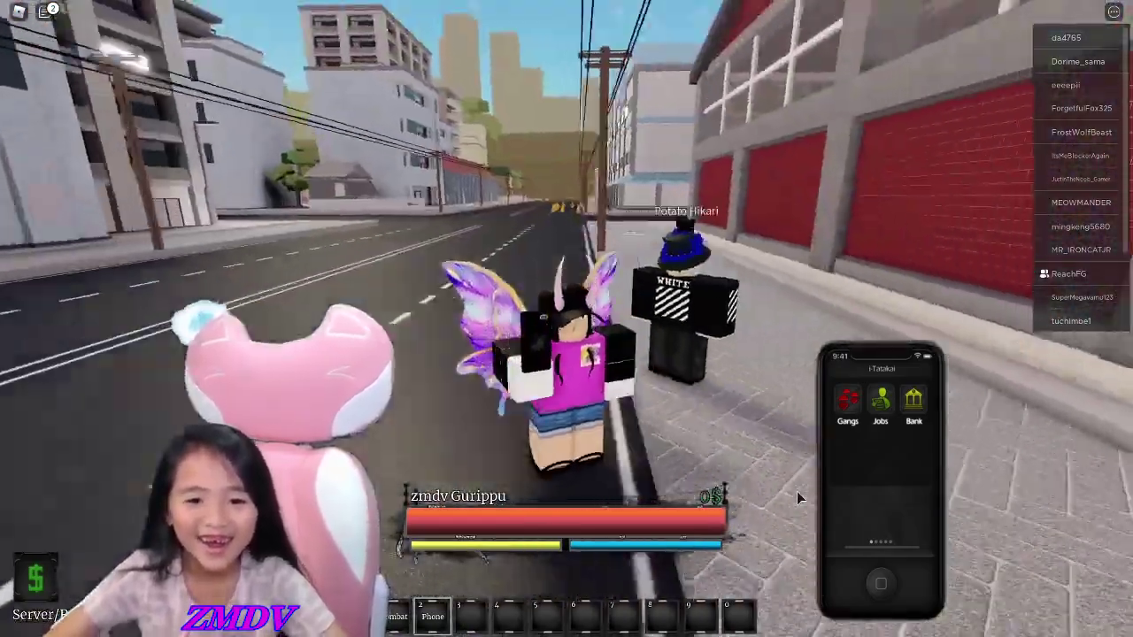
{"action": "right_click", "coordinate": [797, 498]}
{"action": "key", "text": "w"}
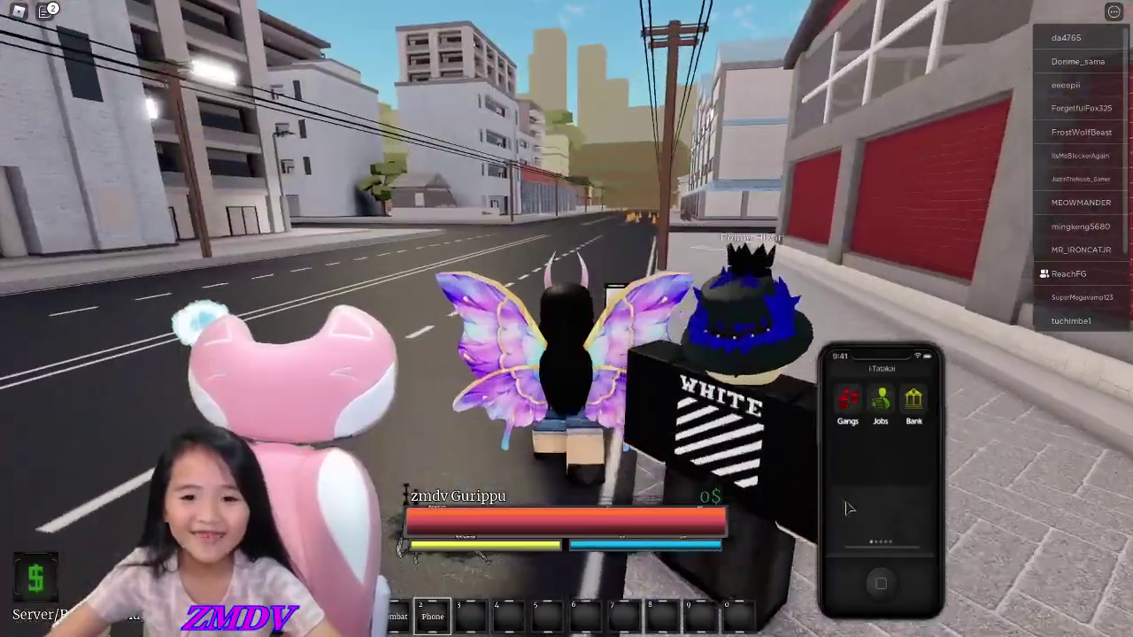
{"action": "key", "text": "w"}
{"action": "right_click", "coordinate": [905, 520]}
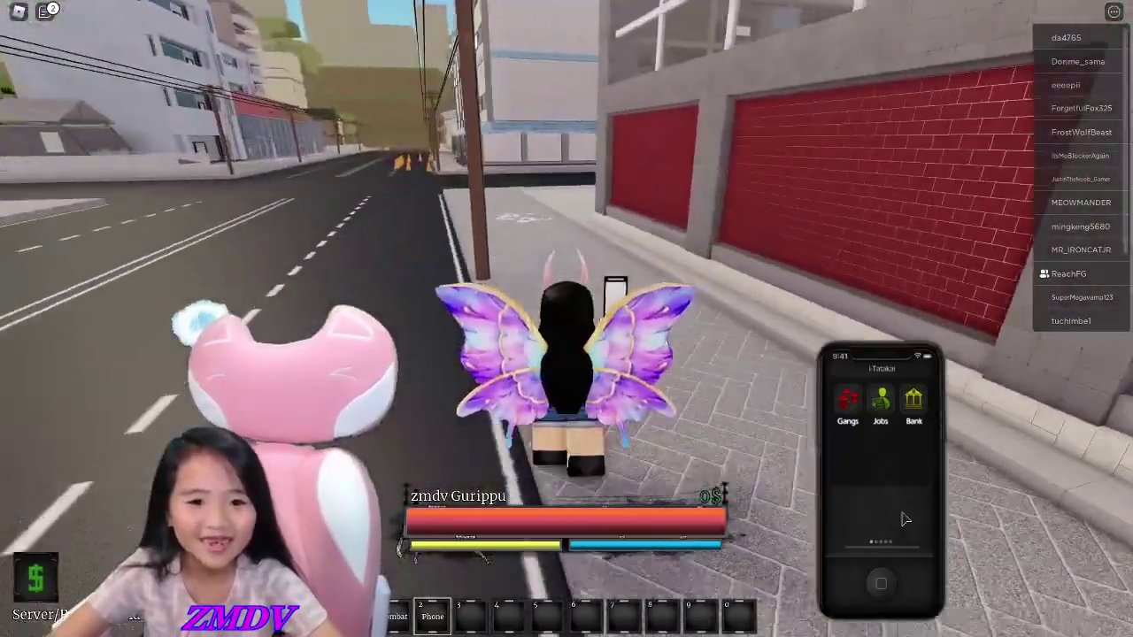
- Put the phone away, ready Combat, and run along the road toward the blue-haired player by the red brick building
{"action": "key", "text": "Left"}
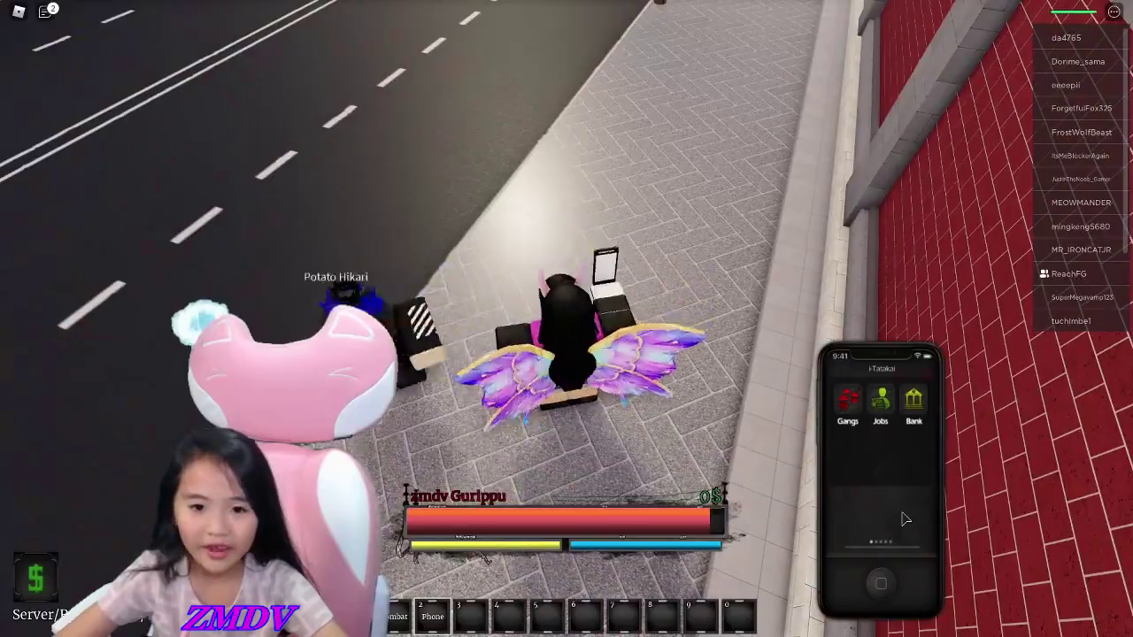
{"action": "key", "text": "a"}
{"action": "key", "text": "w"}
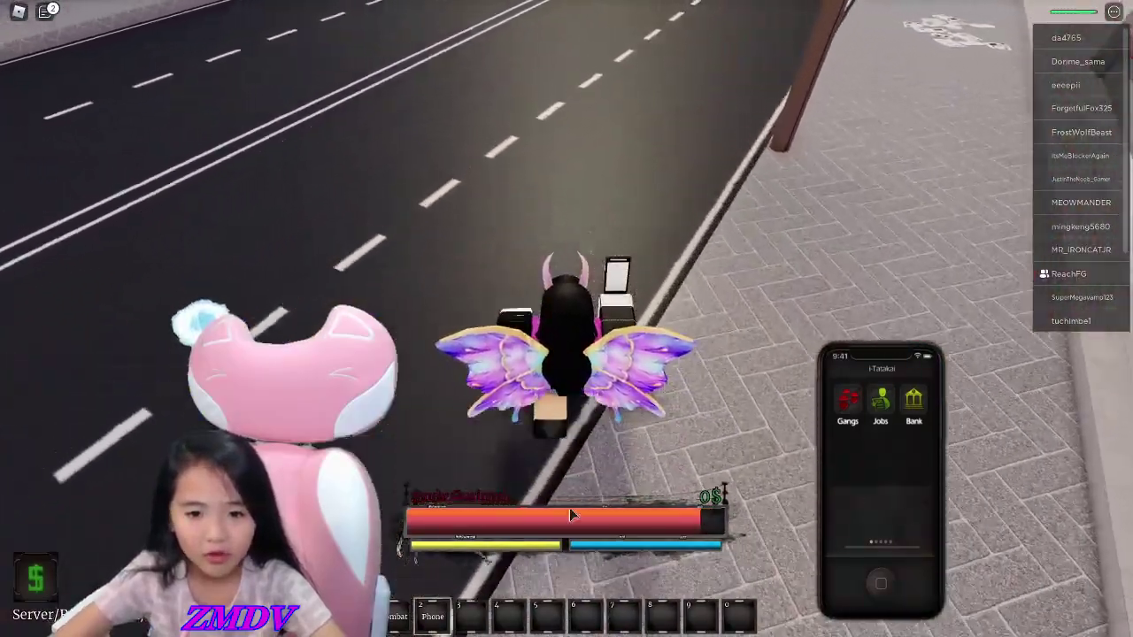
{"action": "key", "text": "a"}
{"action": "key", "text": "w"}
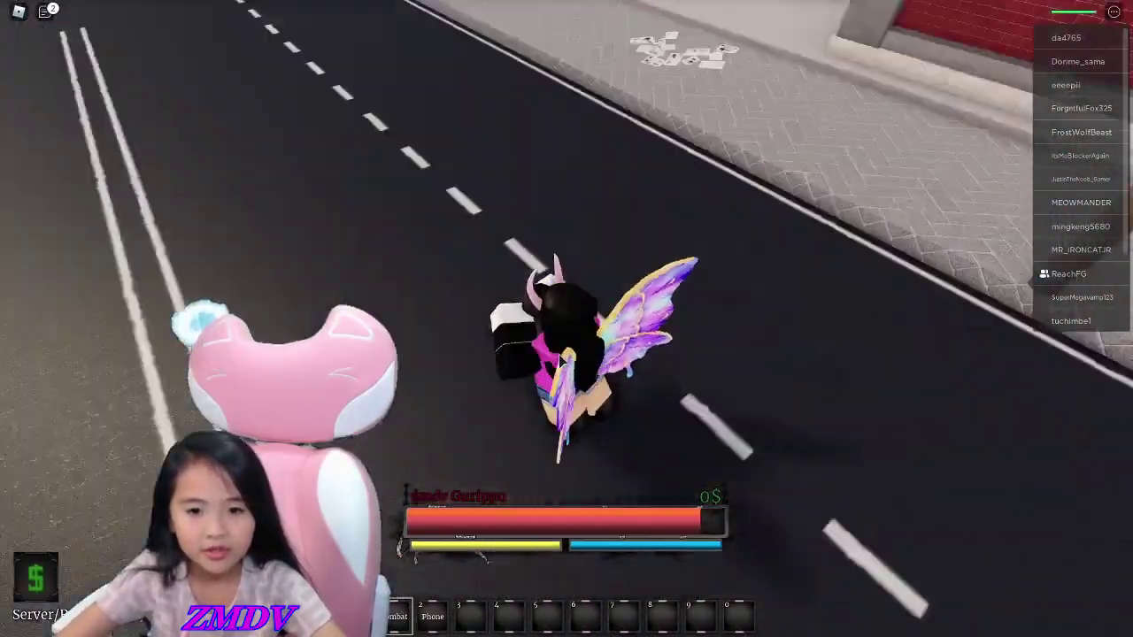
{"action": "key", "text": "w"}
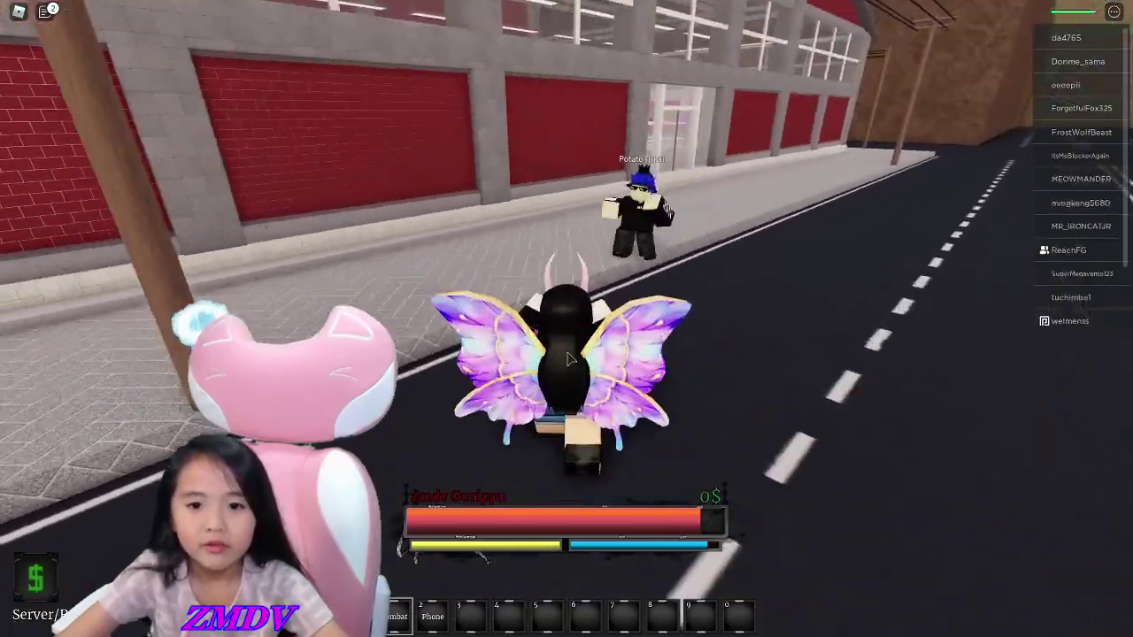
{"action": "key", "text": "w"}
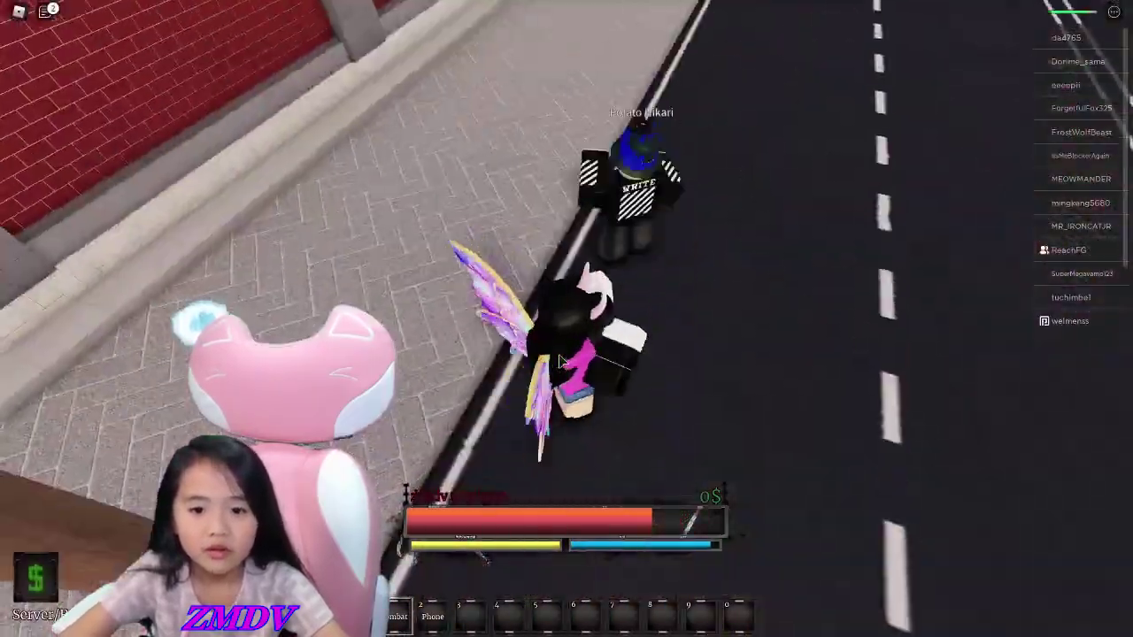
- Attack the blue-haired player at the curb with Combat punches while staying close to them
{"action": "key", "text": "1"}
{"action": "left_click", "coordinate": [560, 361]}
{"action": "left_click", "coordinate": [560, 361]}
{"action": "key", "text": "w"}
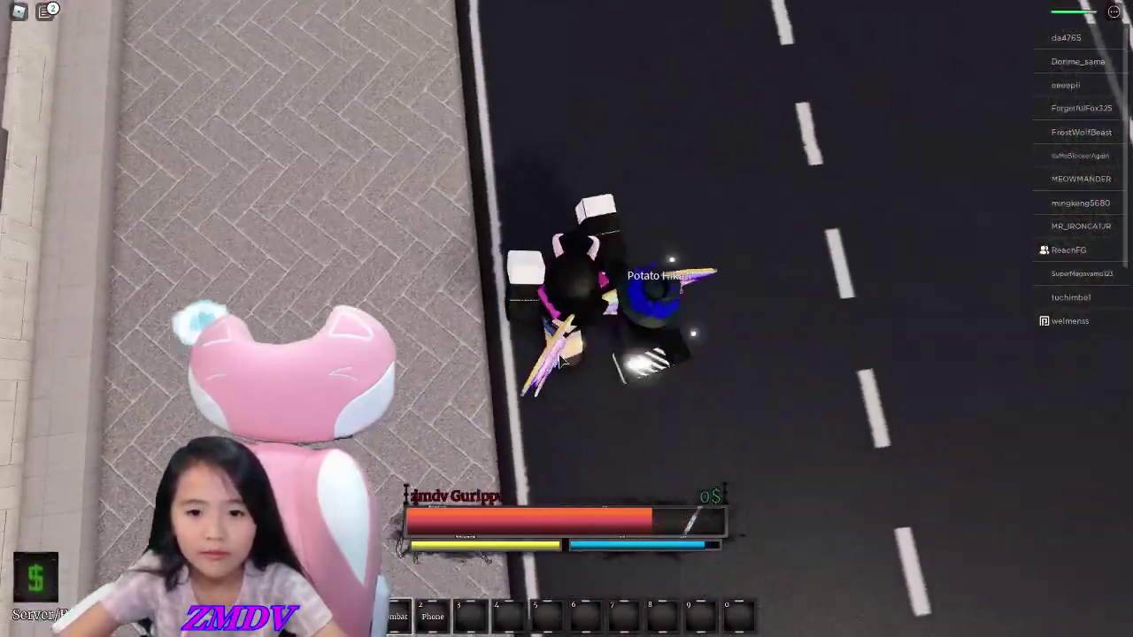
{"action": "left_click", "coordinate": [560, 361]}
{"action": "left_click", "coordinate": [560, 361]}
{"action": "key", "text": "w"}
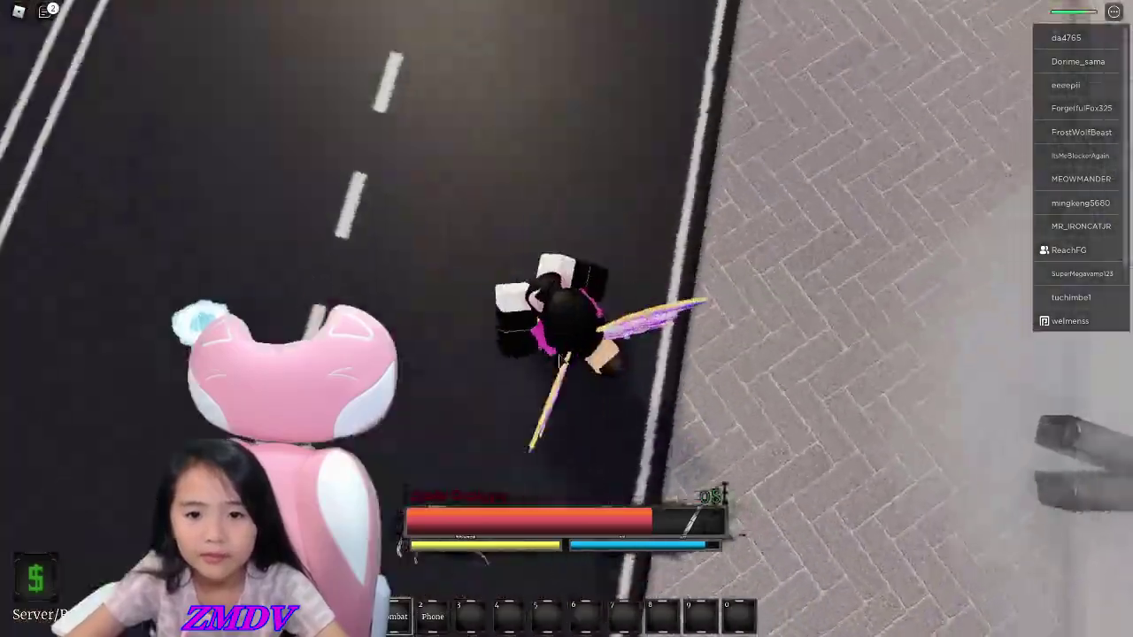
- Follow the blue-haired player along the brick sidewalk and out onto the road at the intersection
{"action": "key", "text": "w"}
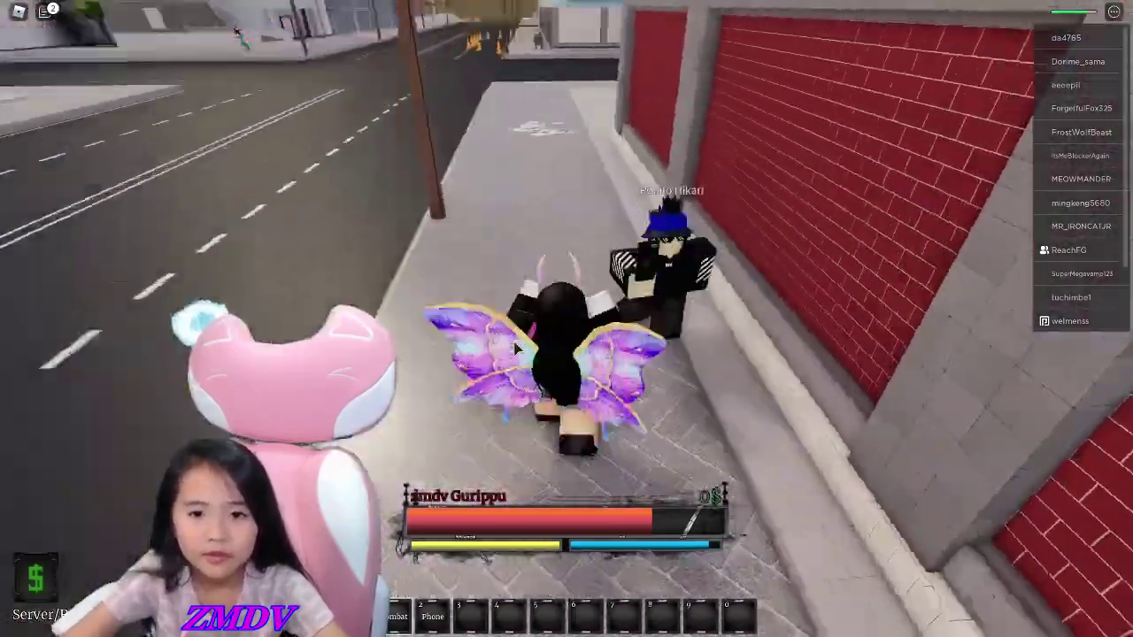
{"action": "key", "text": "w"}
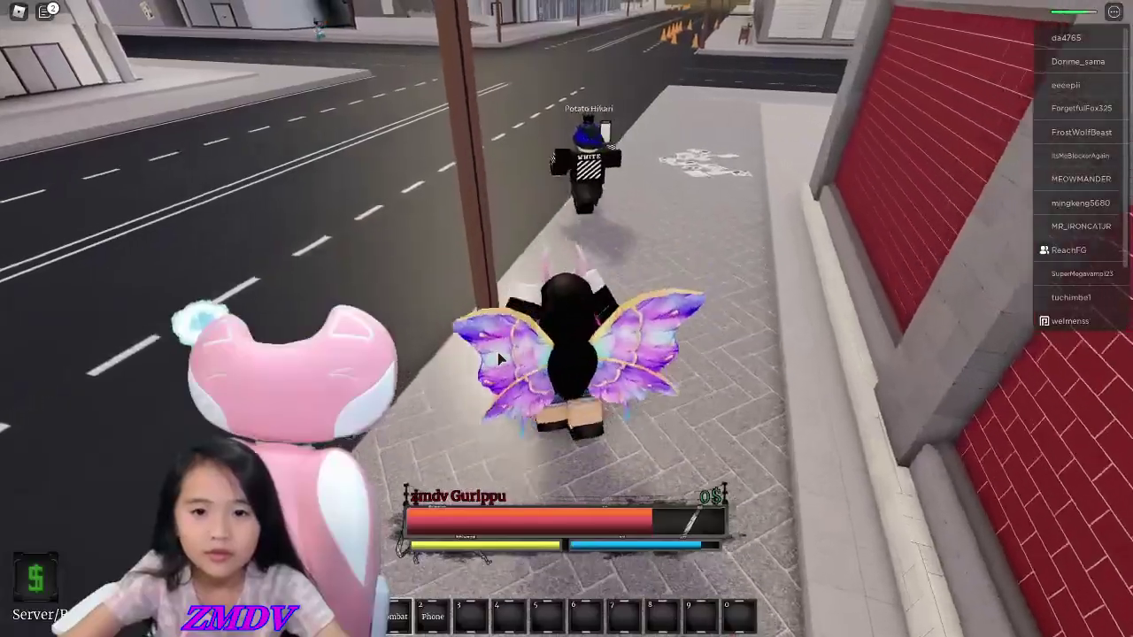
{"action": "key", "text": "w"}
{"action": "key", "text": "a"}
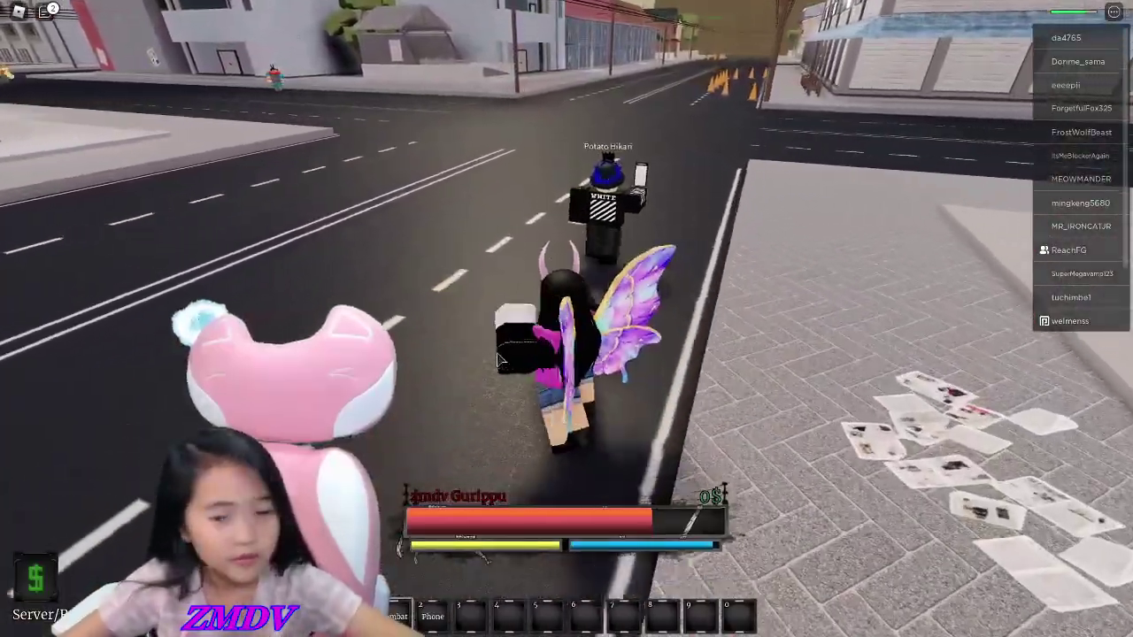
{"action": "key", "text": "w"}
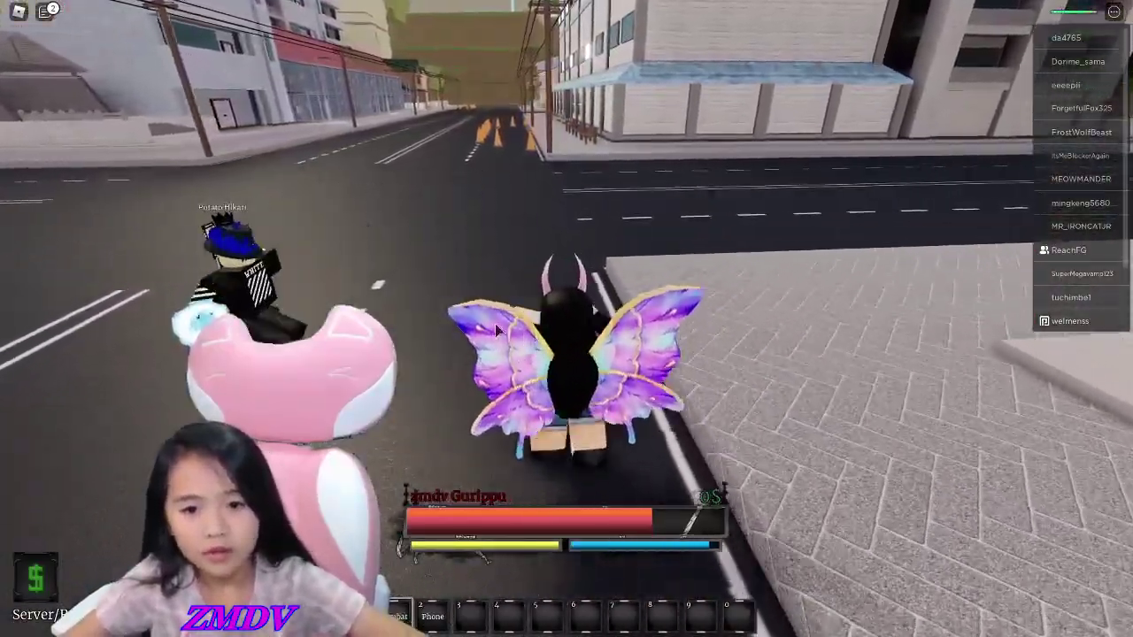
{"action": "key", "text": "f"}
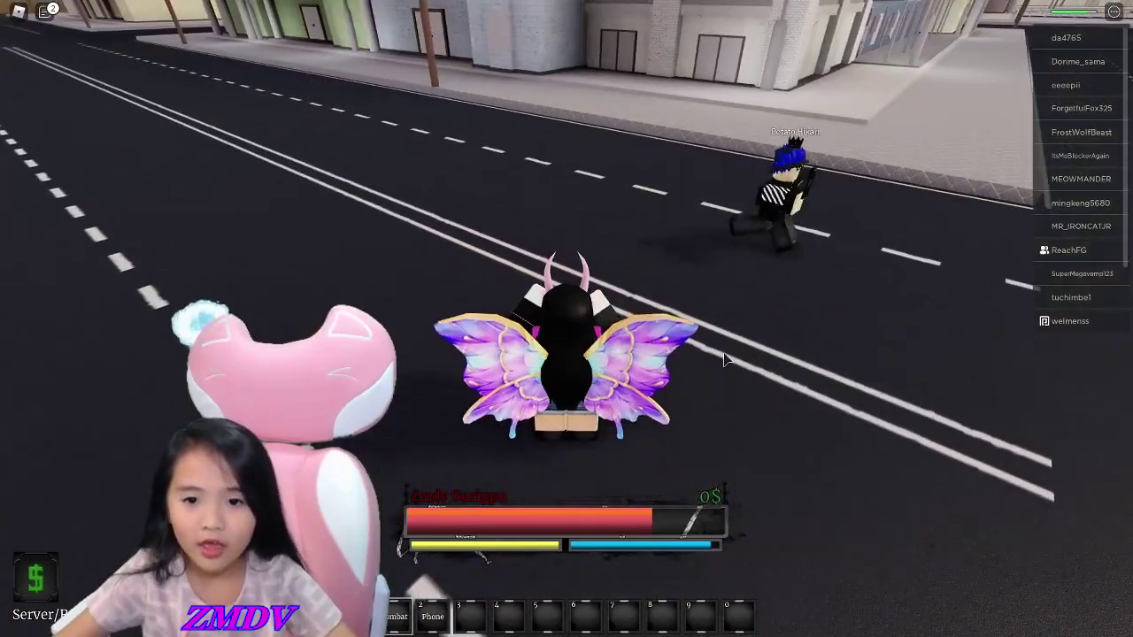
- Close in on the blue-haired player in the intersection and throw a punch at them
{"action": "key", "text": "w"}
{"action": "key", "text": "w"}
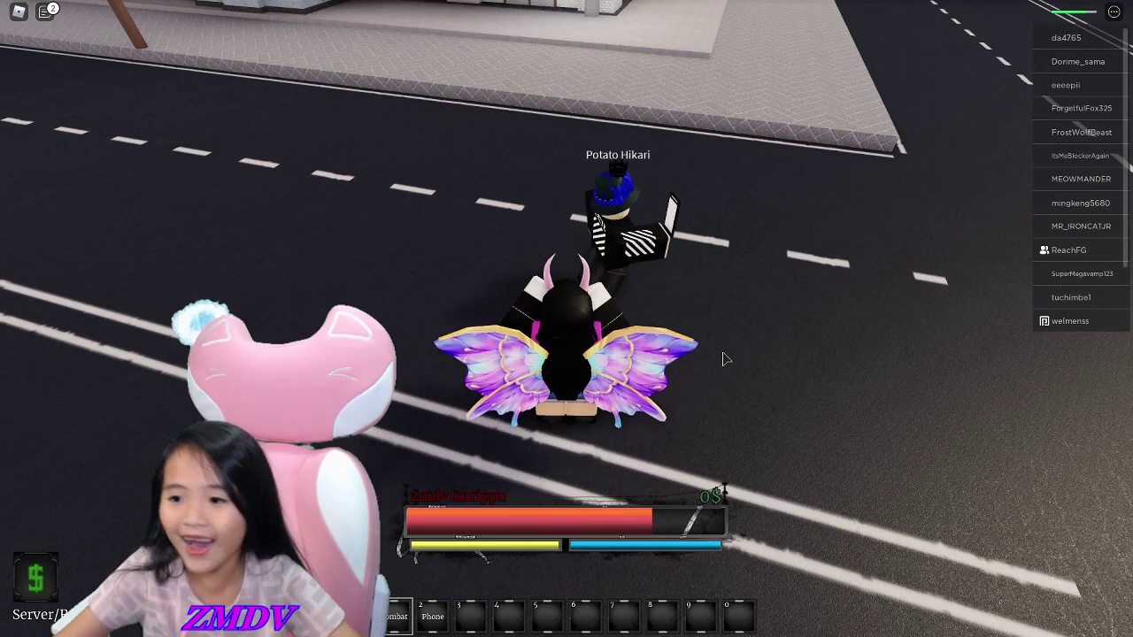
{"action": "key", "text": "w"}
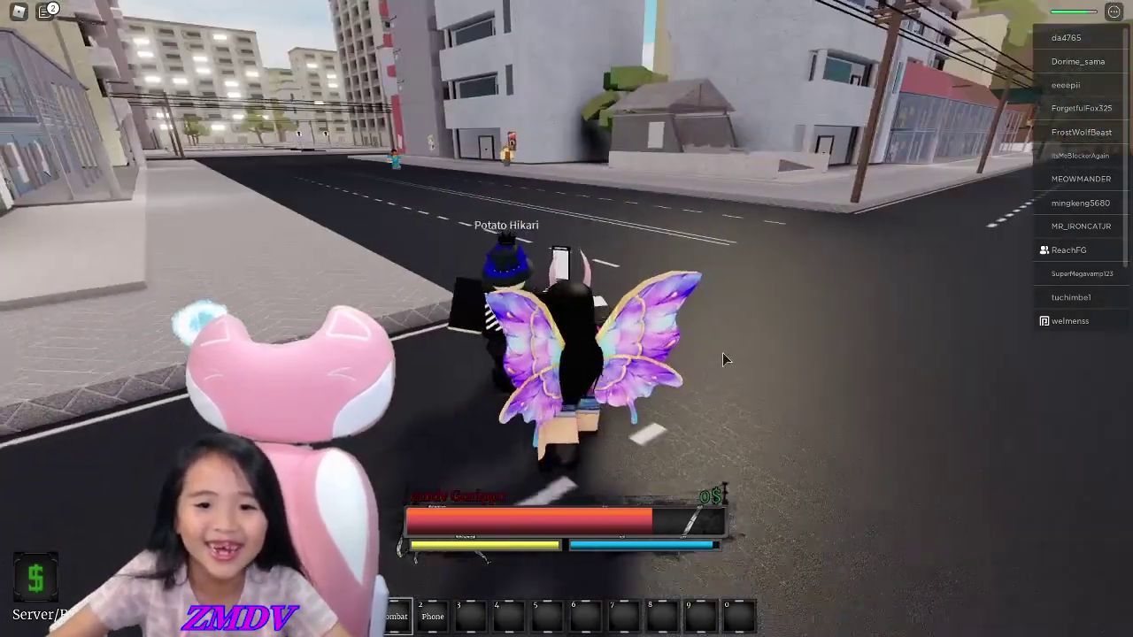
{"action": "left_click", "coordinate": [723, 353]}
{"action": "key", "text": "w"}
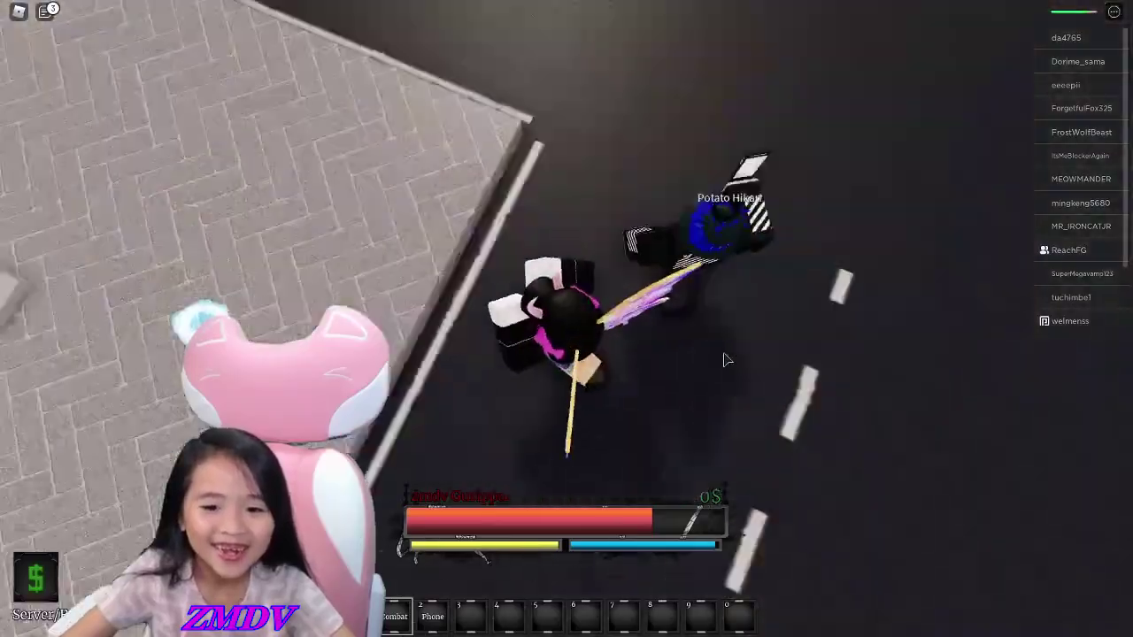
- Chase the blue-haired player down the road with Combat, then stop beside them across from the blue apartment building
{"action": "key", "text": "w"}
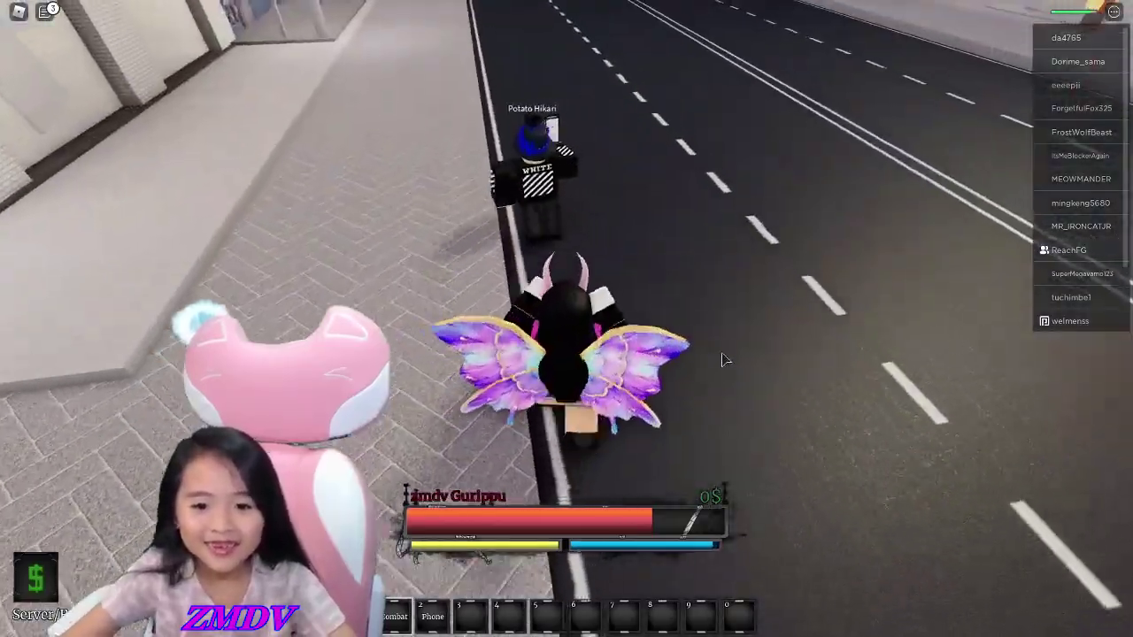
{"action": "key", "text": "w"}
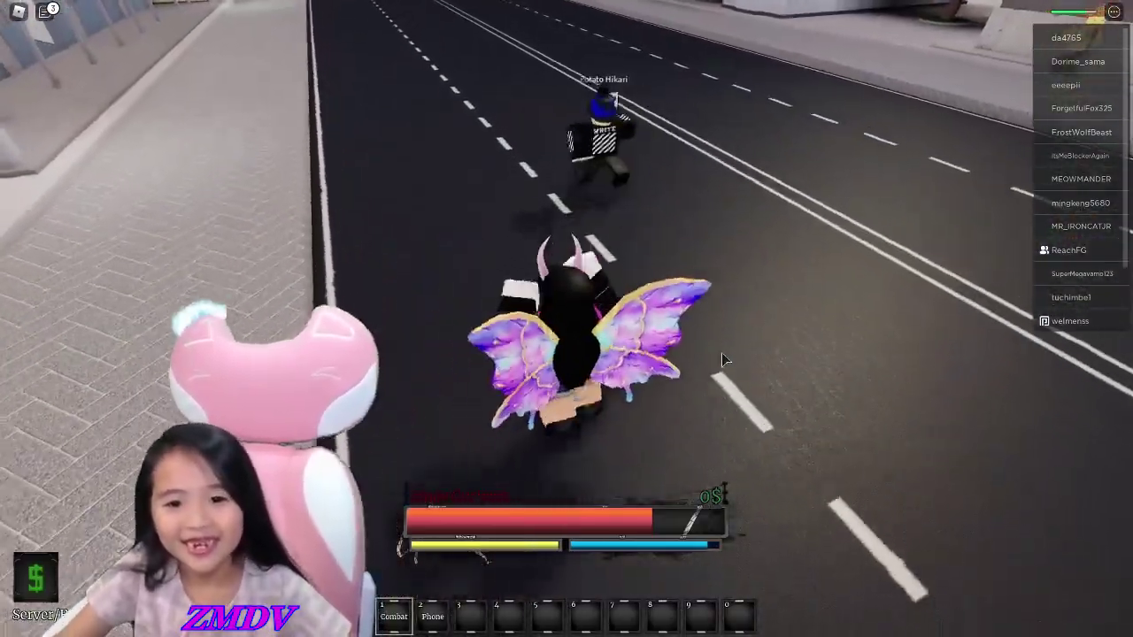
{"action": "key", "text": "1"}
{"action": "key", "text": "w"}
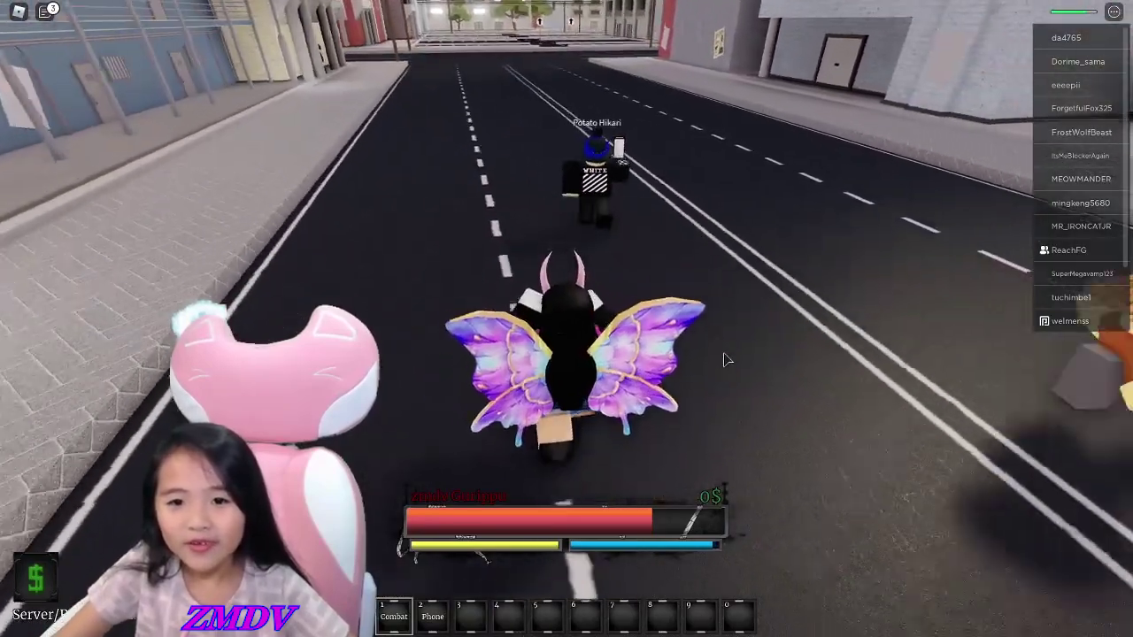
{"action": "key", "text": "w"}
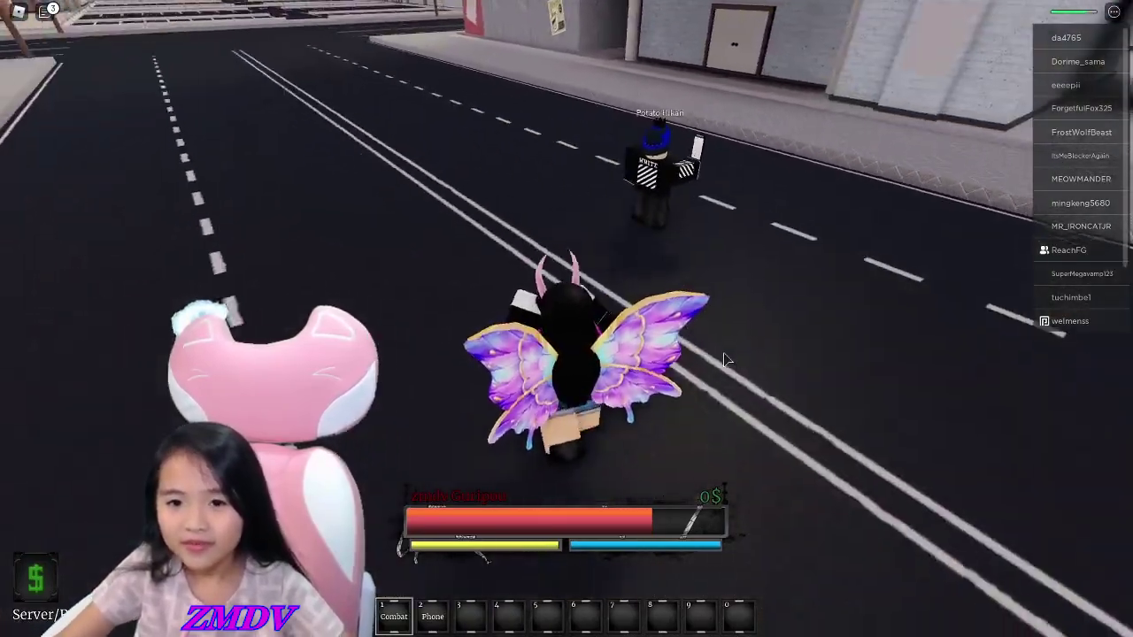
{"action": "key", "text": "w"}
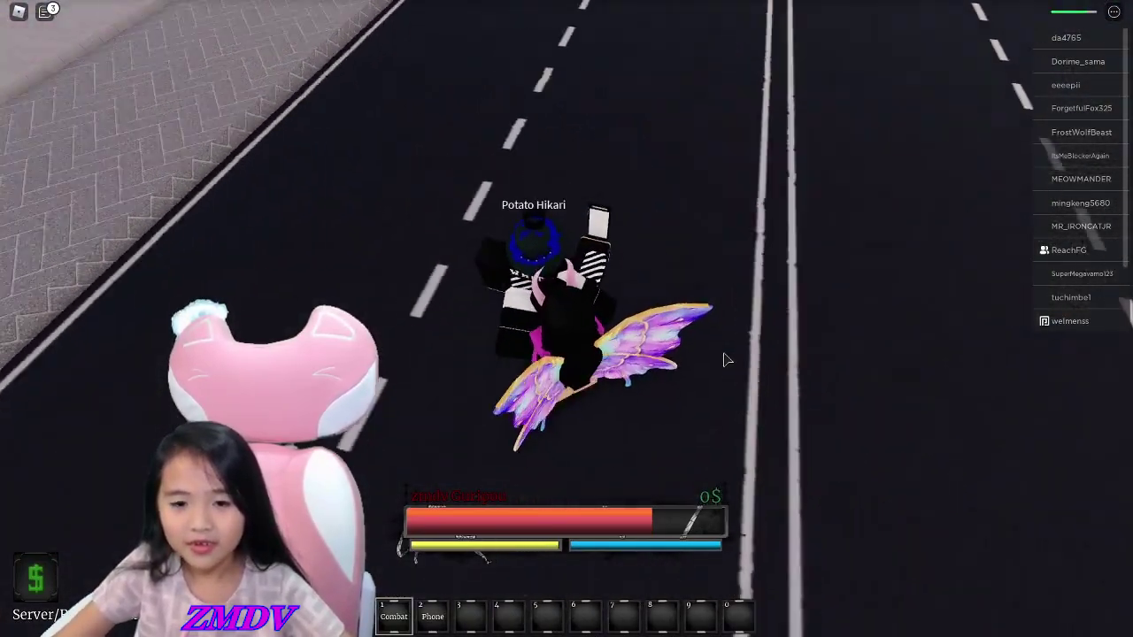
{"action": "key", "text": "w"}
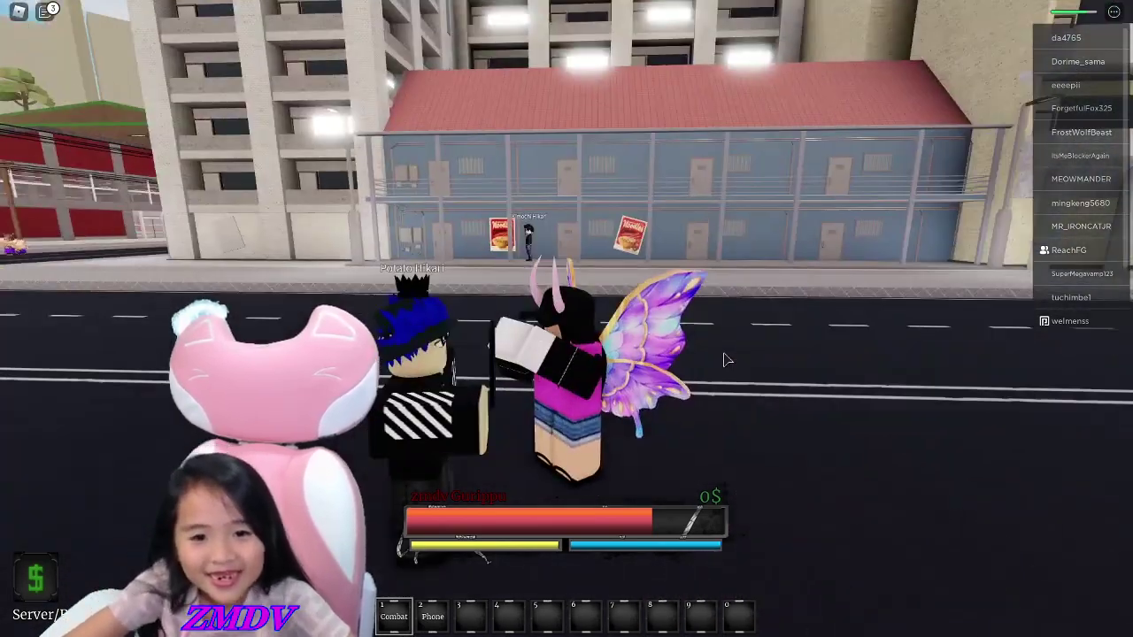
{"action": "right_click", "coordinate": [728, 361]}
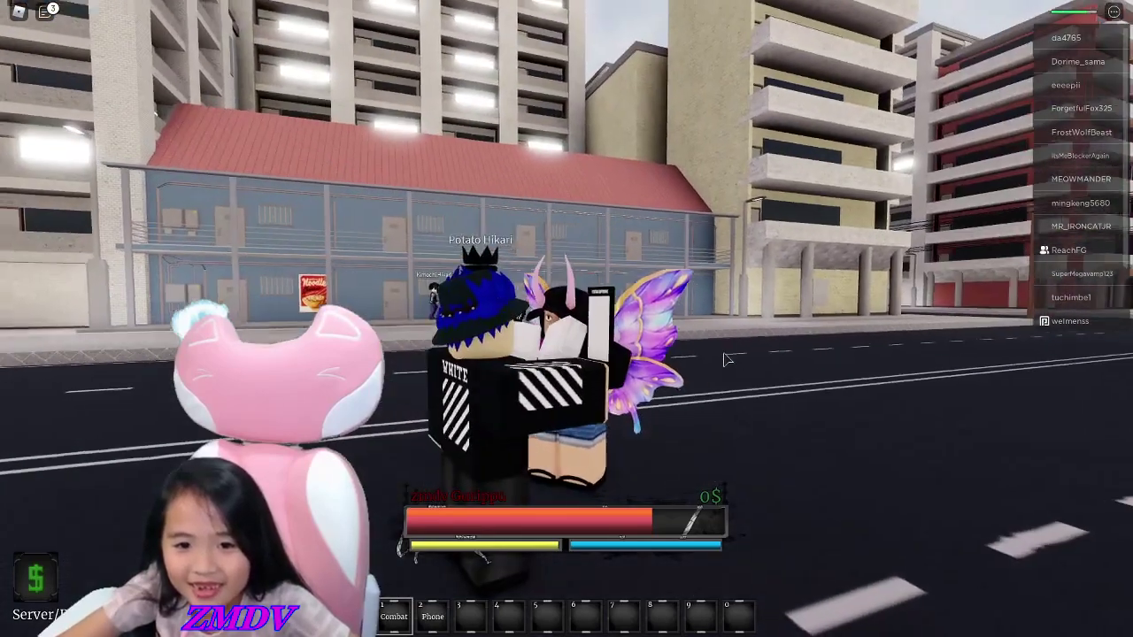
{"action": "right_click", "coordinate": [728, 361]}
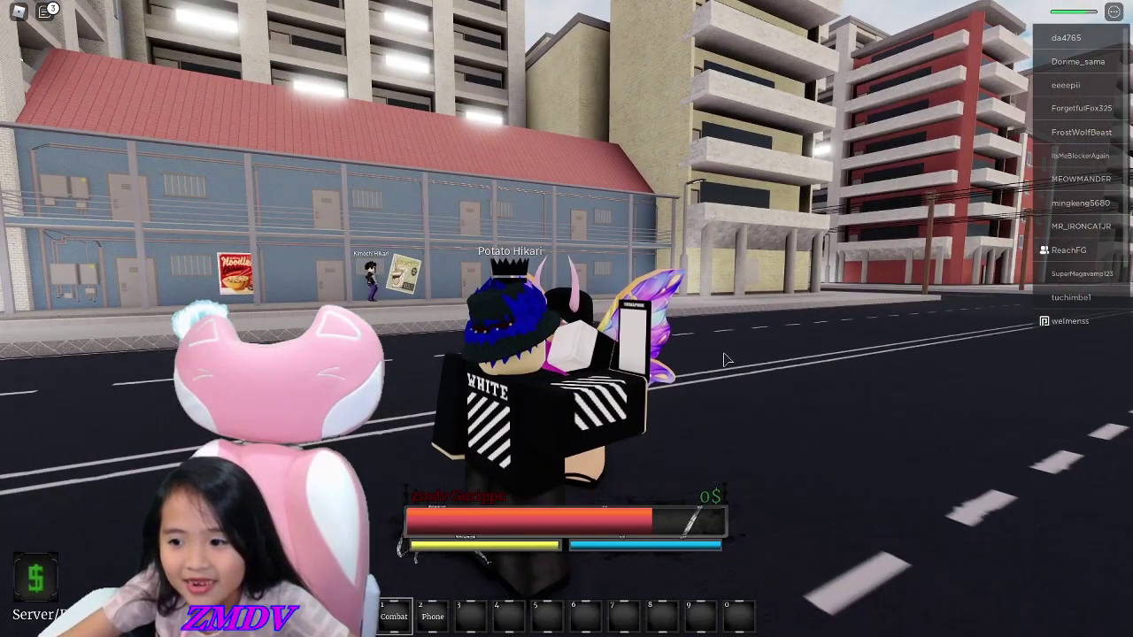